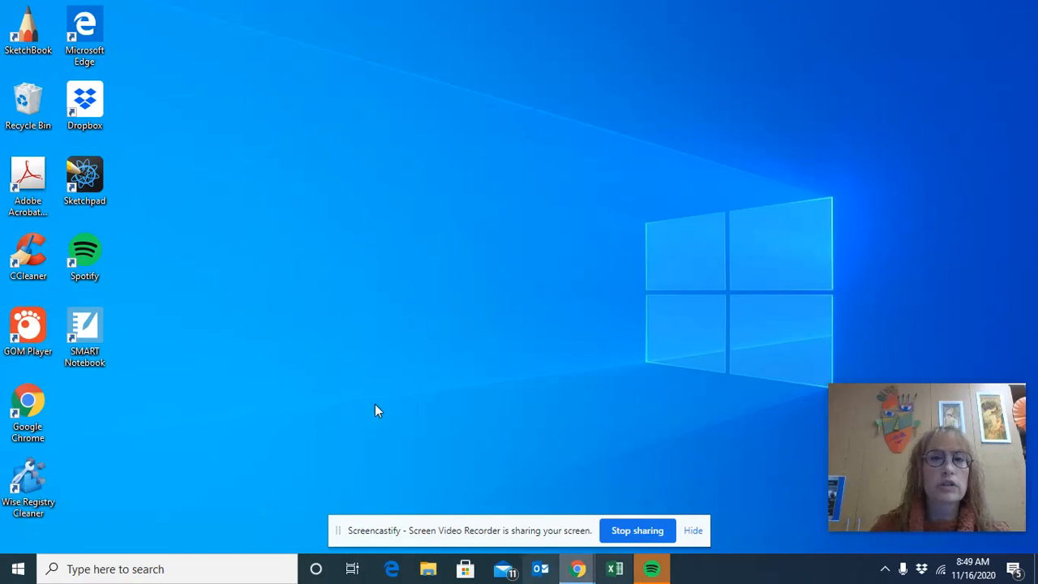
Open Sketchpad from the desktop and look over its drawing tools and layer list
{"action": "left_click", "coordinate": [84, 180]}
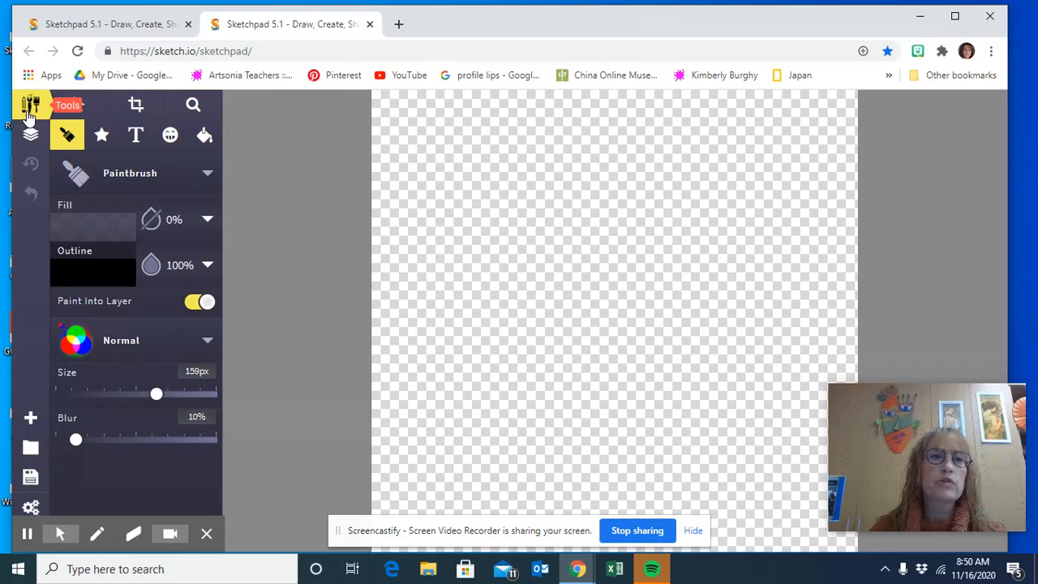
{"action": "left_click", "coordinate": [30, 106]}
{"action": "left_click", "coordinate": [29, 112]}
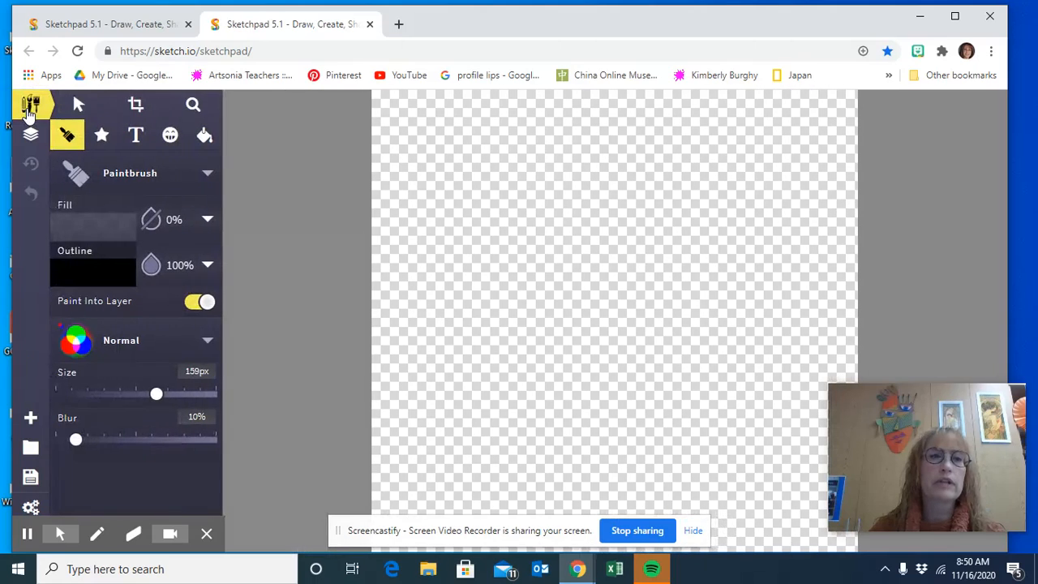
{"action": "left_click", "coordinate": [53, 534]}
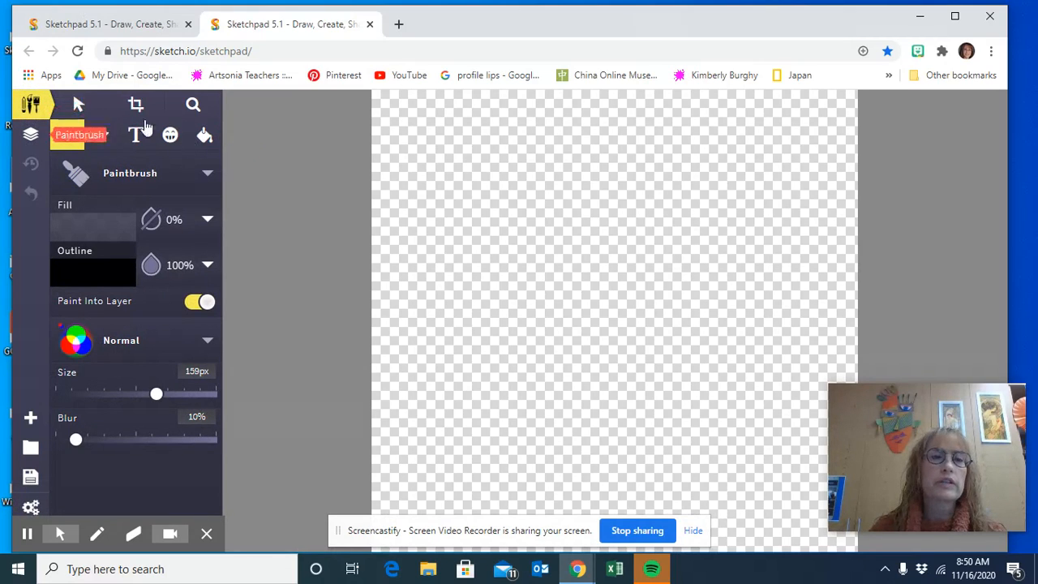
{"action": "left_click", "coordinate": [30, 106]}
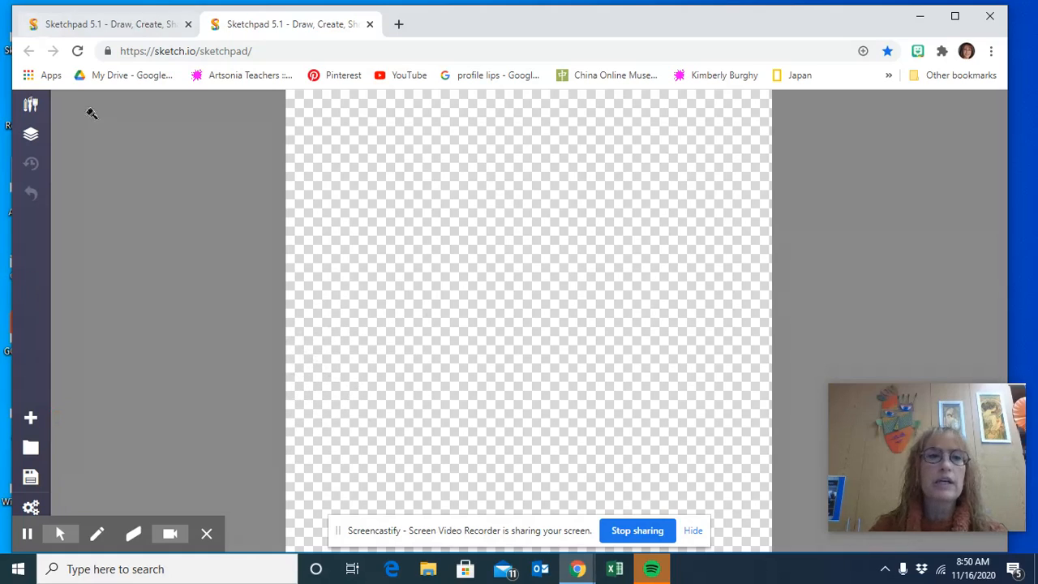
{"action": "left_click", "coordinate": [31, 104]}
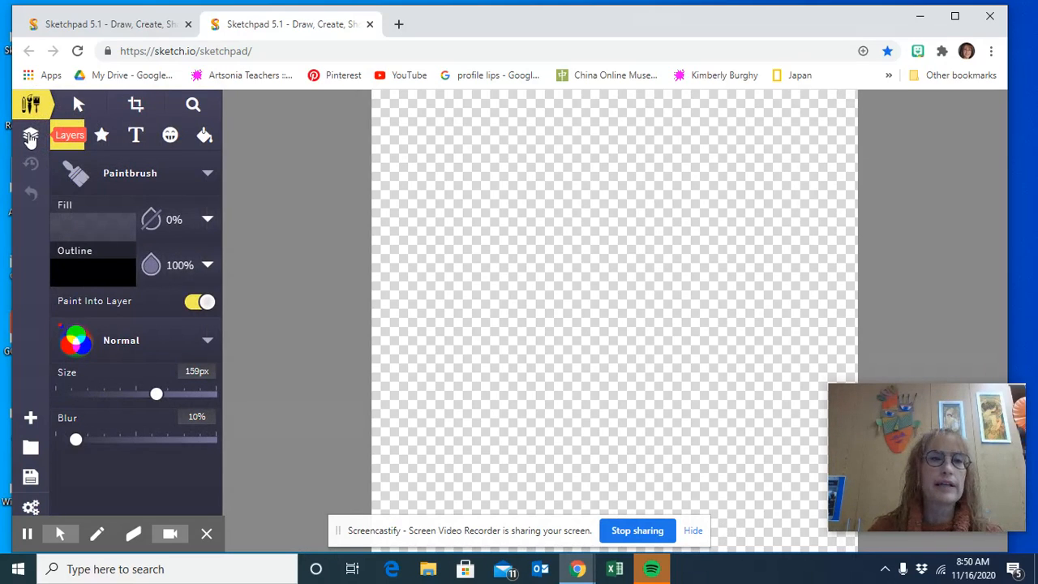
{"action": "left_click", "coordinate": [31, 136]}
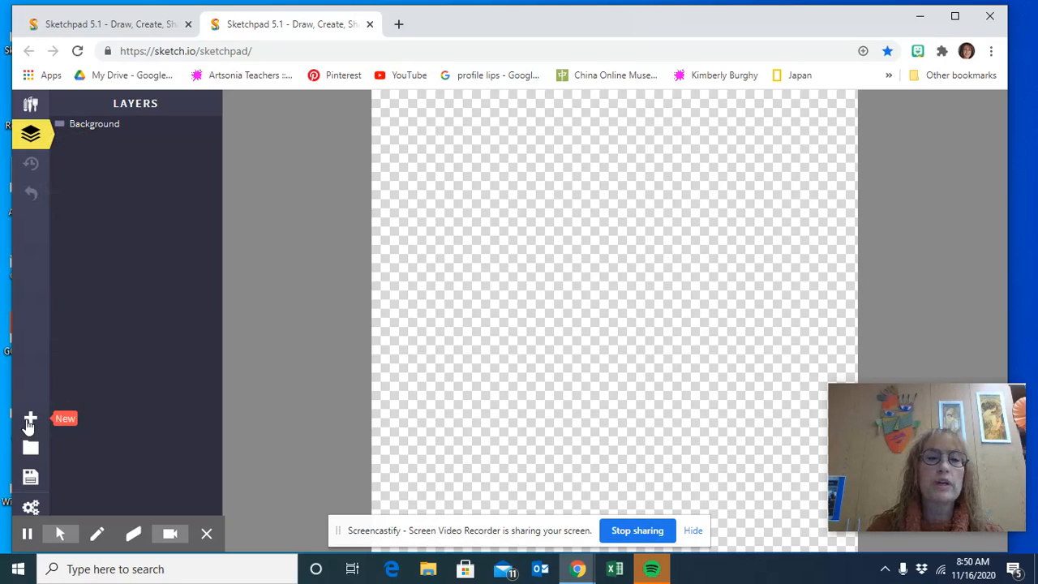
Start a new document and examine the preset canvas sizes for social media, digital screens, paper and apparel
{"action": "left_click", "coordinate": [30, 420]}
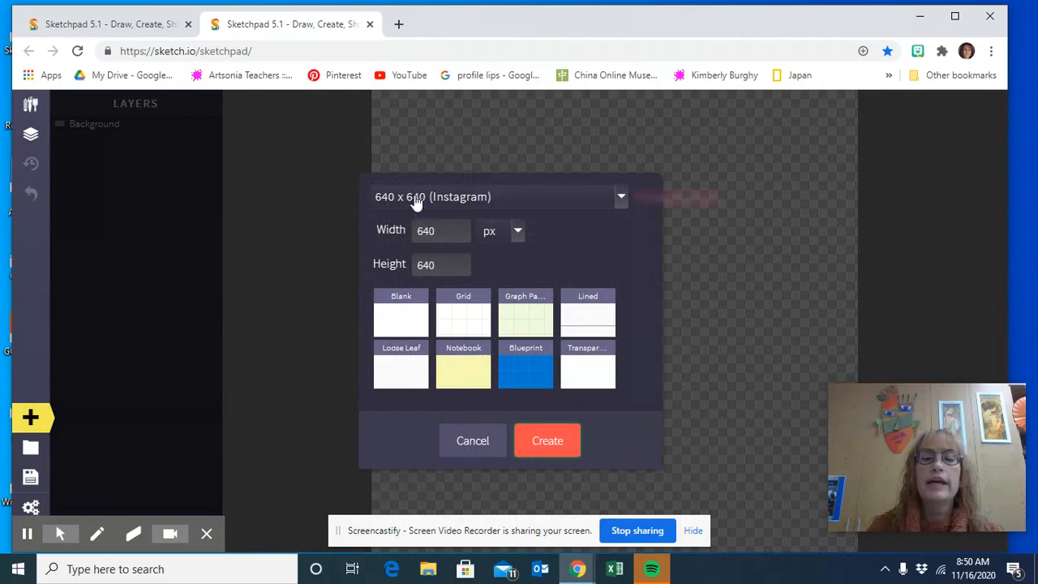
{"action": "left_click", "coordinate": [621, 198]}
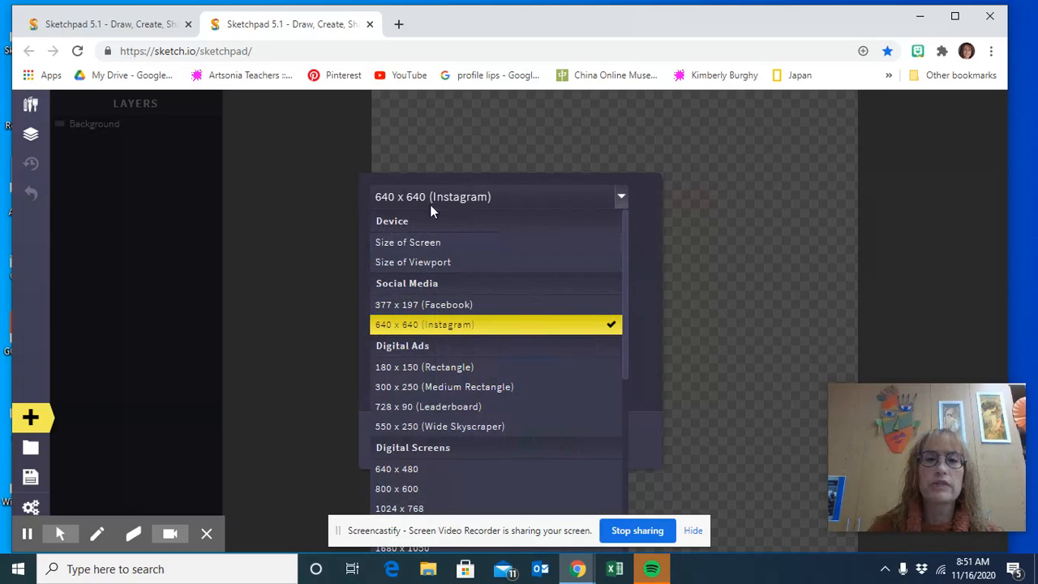
{"action": "scroll", "coordinate": [487, 275], "scroll_direction": "down", "scroll_amount": 4}
{"action": "scroll", "coordinate": [486, 276], "scroll_direction": "up", "scroll_amount": 5}
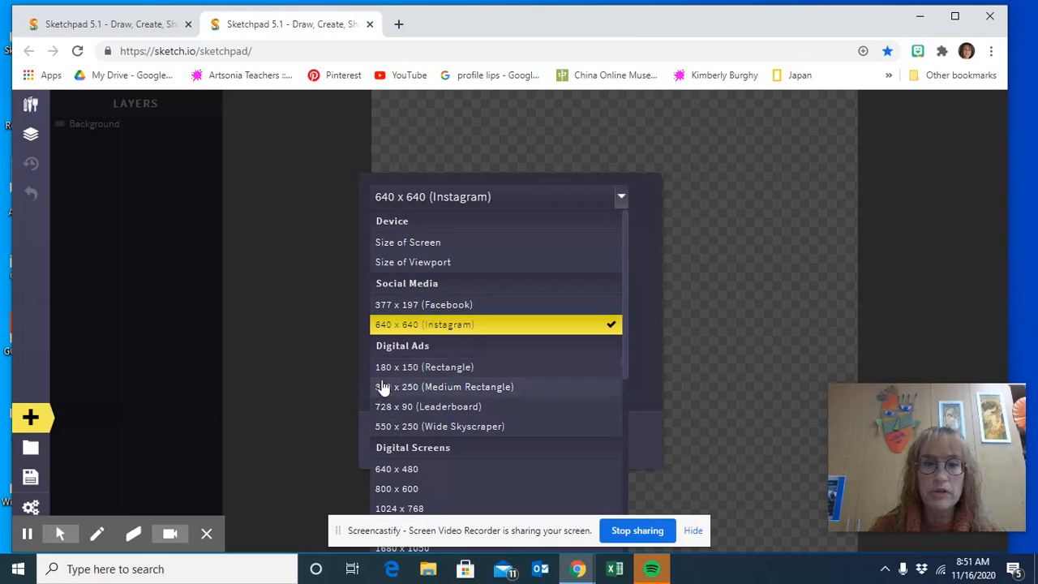
{"action": "scroll", "coordinate": [451, 396], "scroll_direction": "down", "scroll_amount": 3}
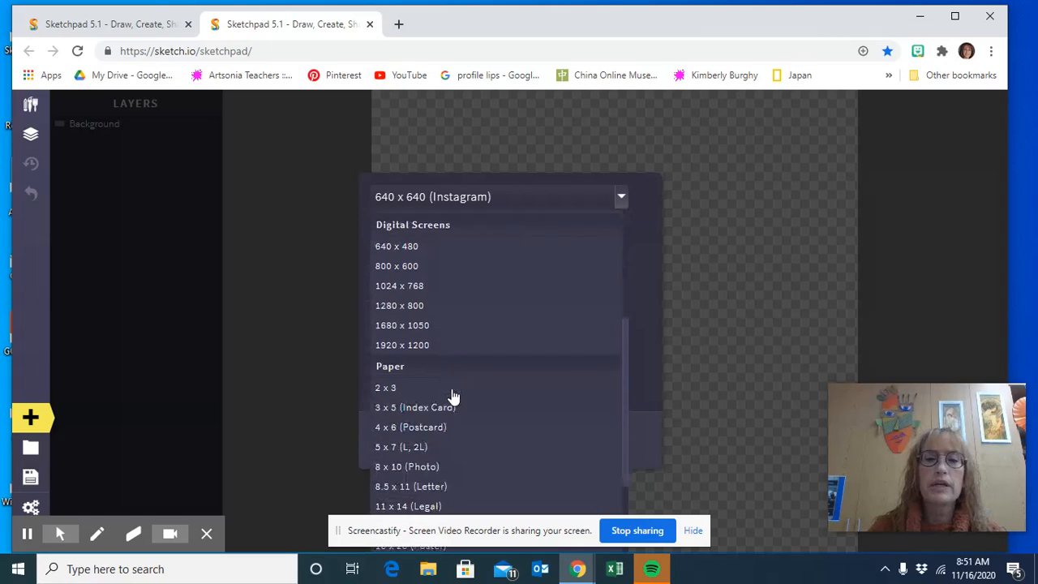
{"action": "scroll", "coordinate": [452, 396], "scroll_direction": "up", "scroll_amount": 3}
{"action": "scroll", "coordinate": [453, 397], "scroll_direction": "down", "scroll_amount": 2}
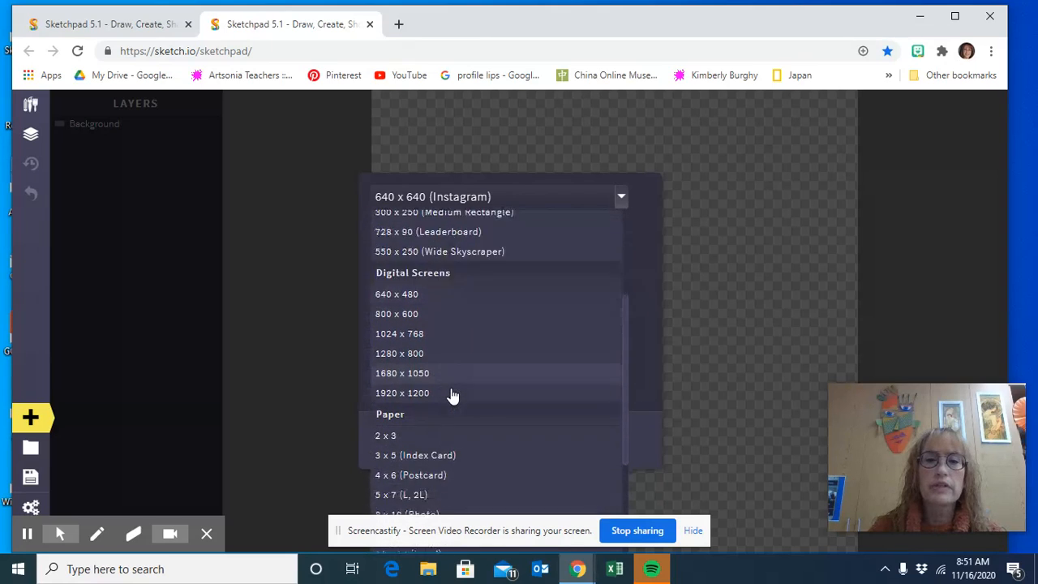
{"action": "scroll", "coordinate": [453, 397], "scroll_direction": "down", "scroll_amount": 1}
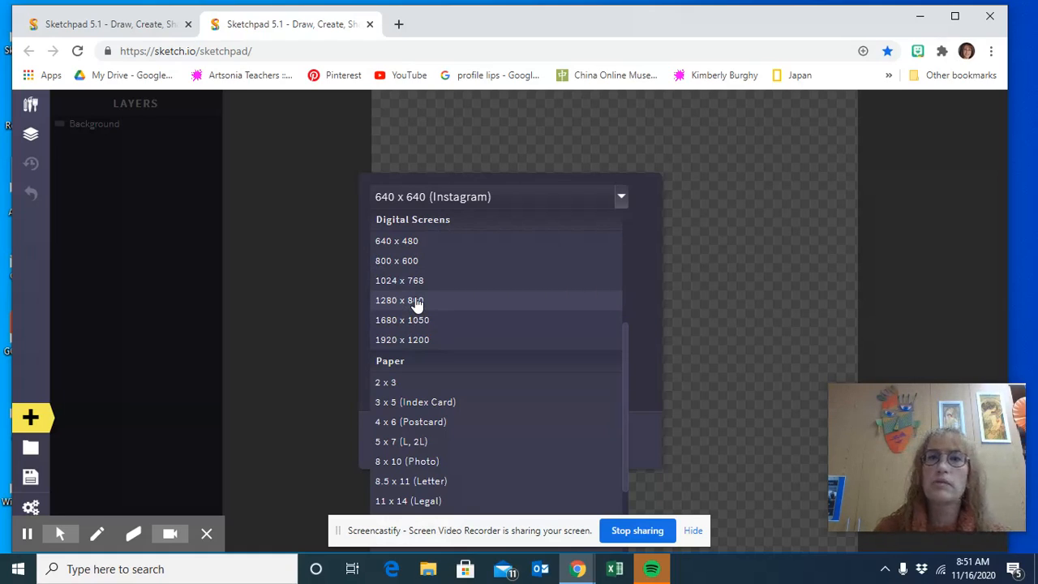
{"action": "scroll", "coordinate": [416, 303], "scroll_direction": "down", "scroll_amount": 3}
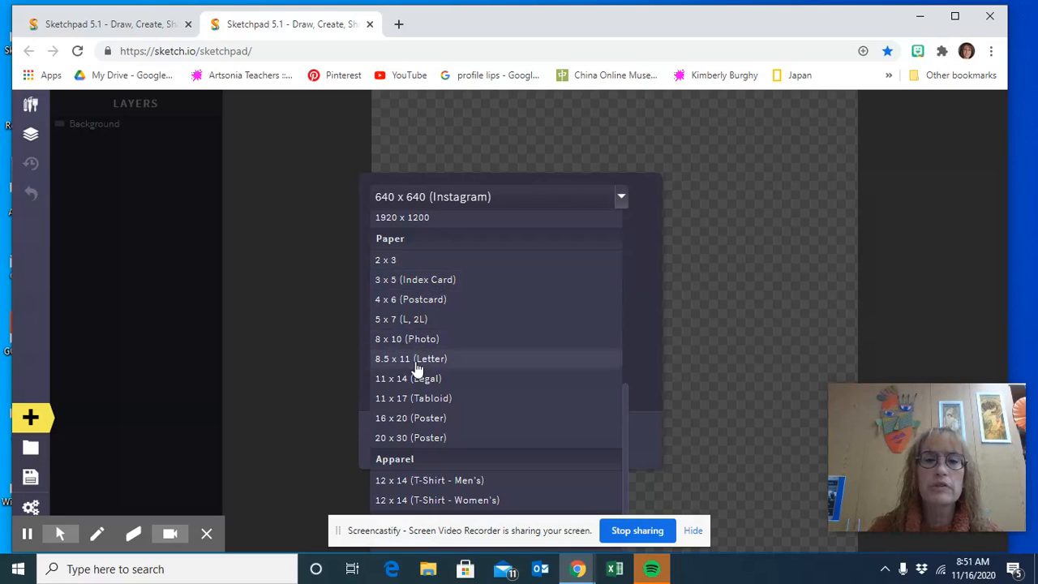
{"action": "scroll", "coordinate": [409, 280], "scroll_direction": "up", "scroll_amount": 5}
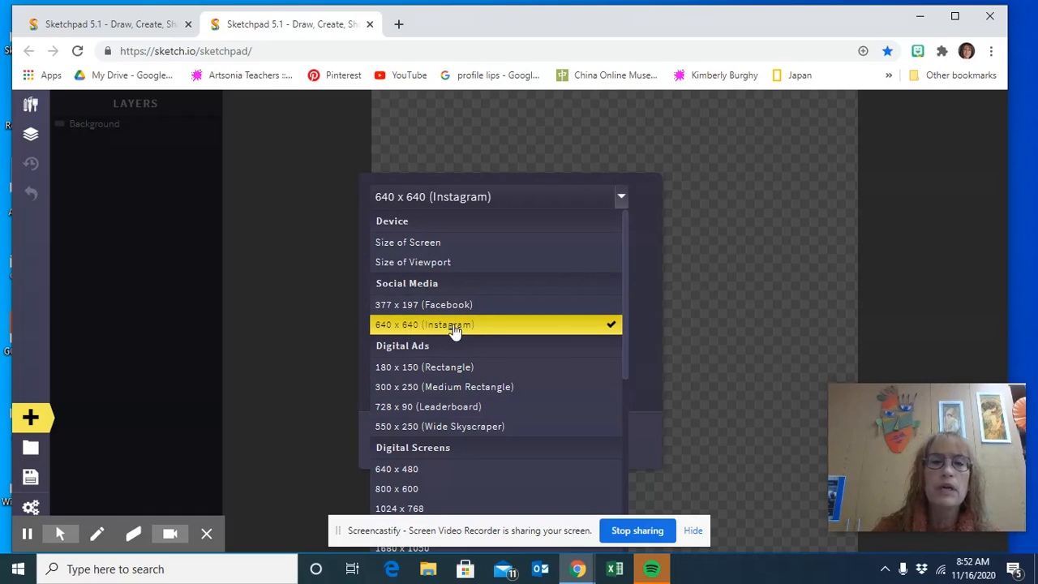
{"action": "left_click", "coordinate": [736, 248]}
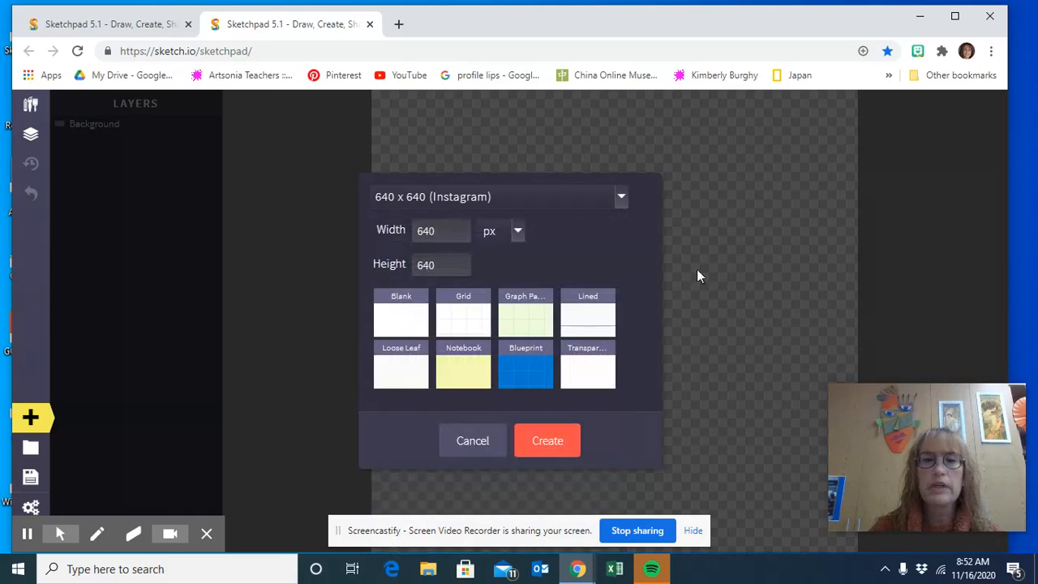
Check the available measurement units, keep pixels, and create a new 640 x 640 px canvas with the Blank background
{"action": "left_click", "coordinate": [524, 232]}
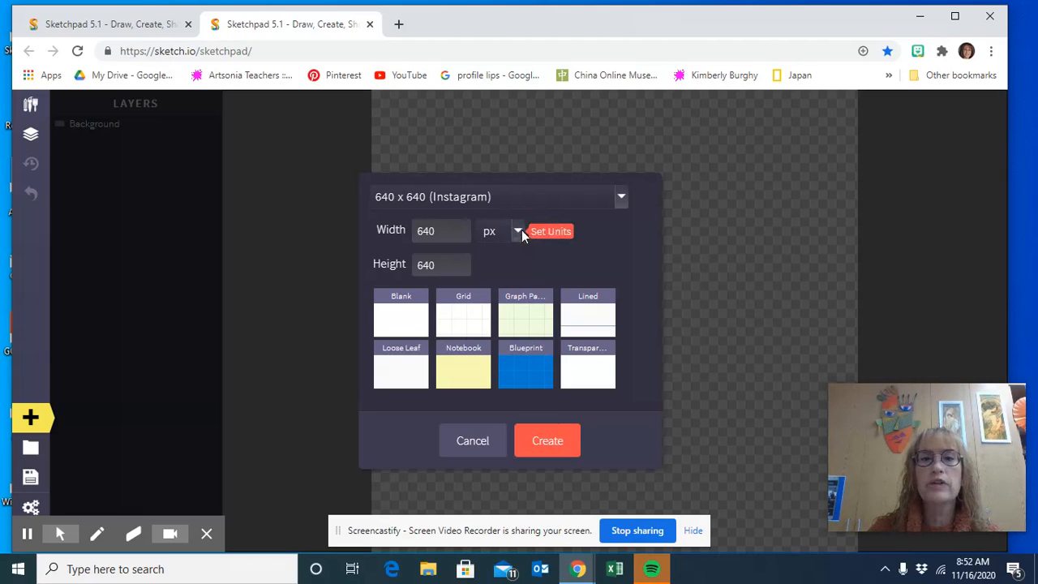
{"action": "left_click", "coordinate": [520, 231]}
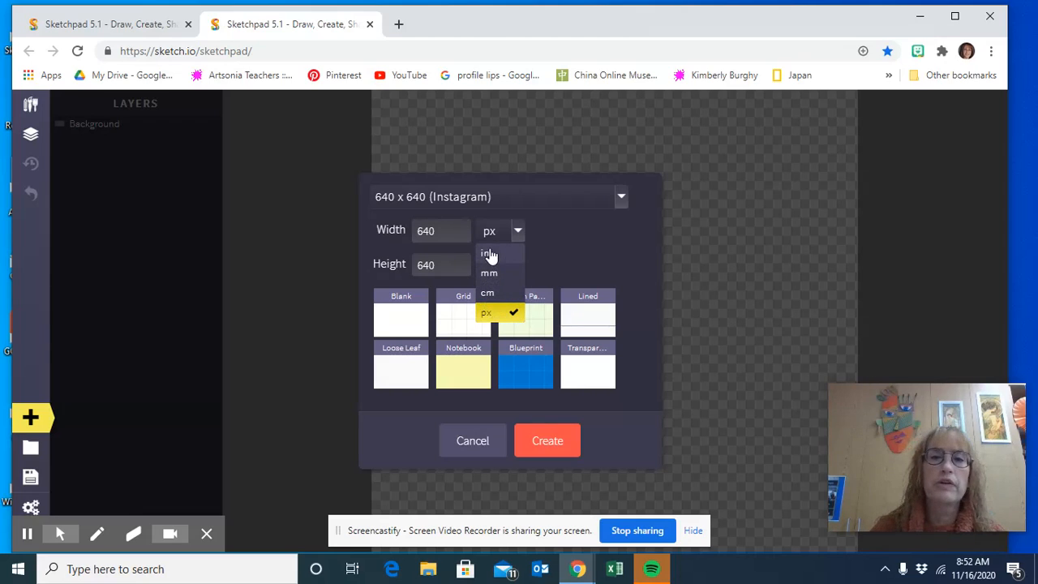
{"action": "left_click", "coordinate": [570, 248]}
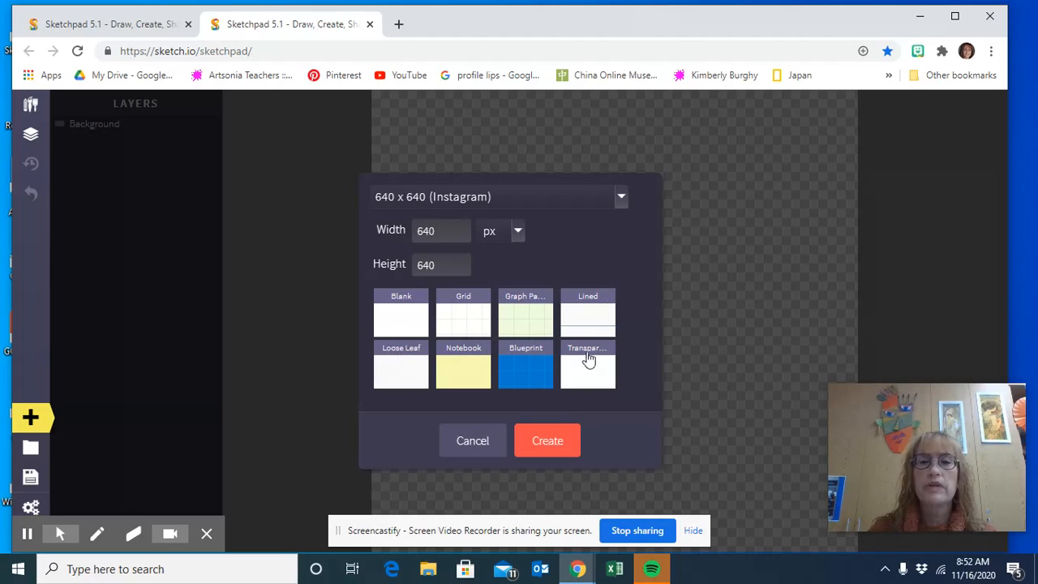
{"action": "left_click", "coordinate": [403, 299]}
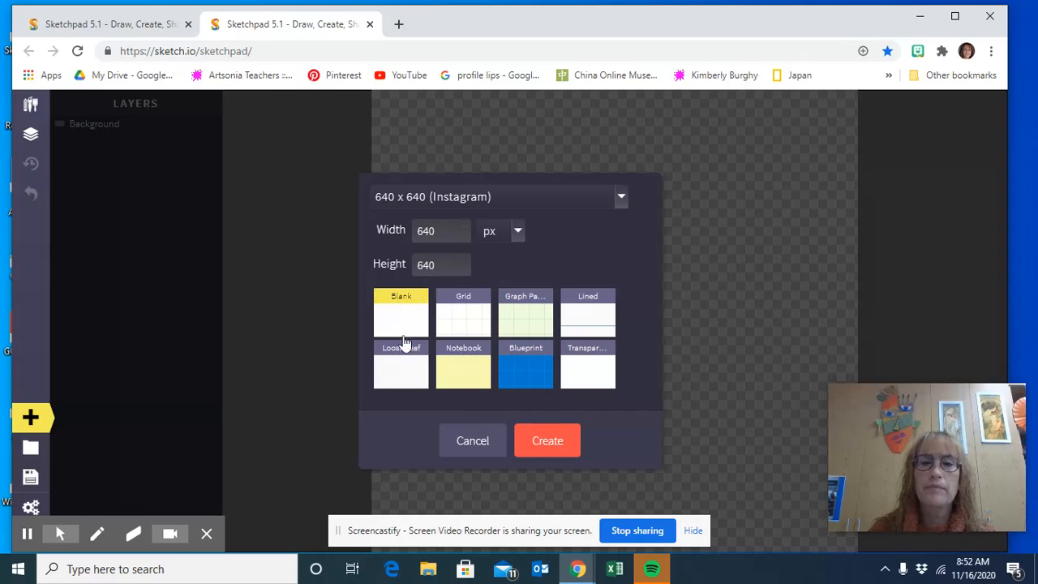
{"action": "left_click", "coordinate": [395, 316]}
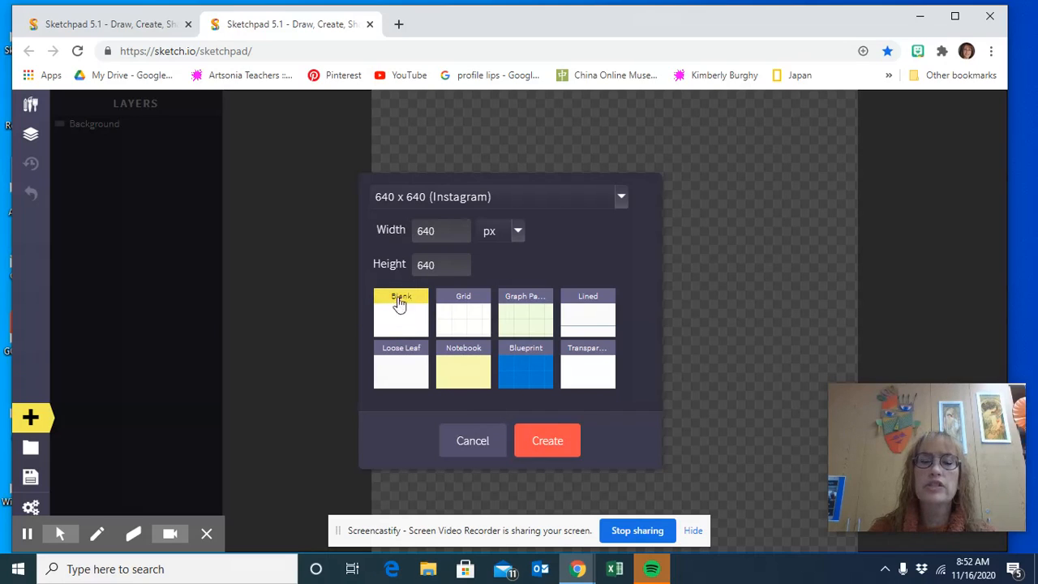
{"action": "left_click", "coordinate": [549, 444]}
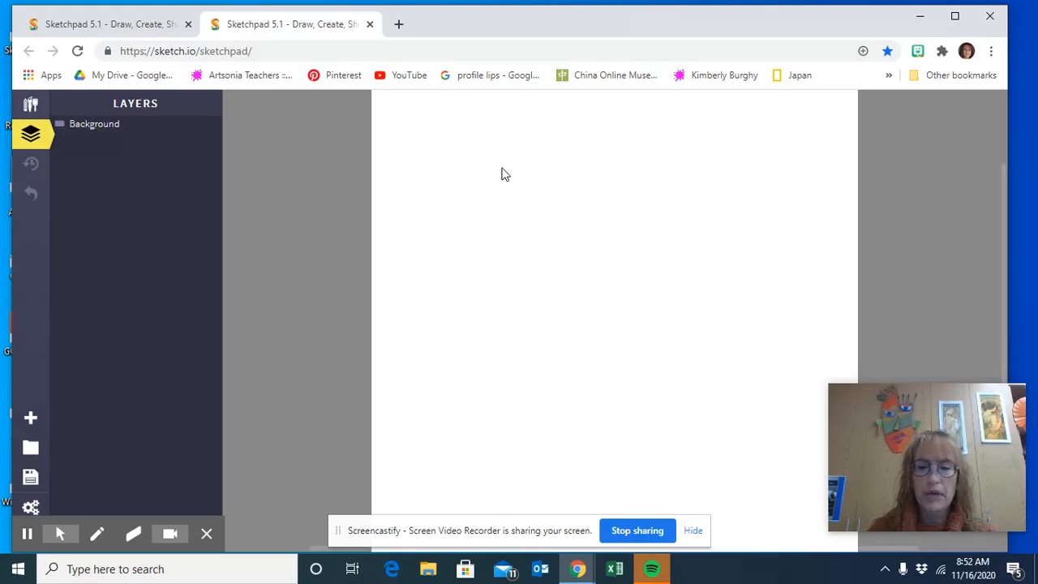
Pan the blank canvas horizontally and vertically to examine its edges
{"action": "scroll", "coordinate": [531, 213], "scroll_direction": "right", "scroll_amount": 2}
{"action": "scroll", "coordinate": [531, 212], "scroll_direction": "left", "scroll_amount": 2}
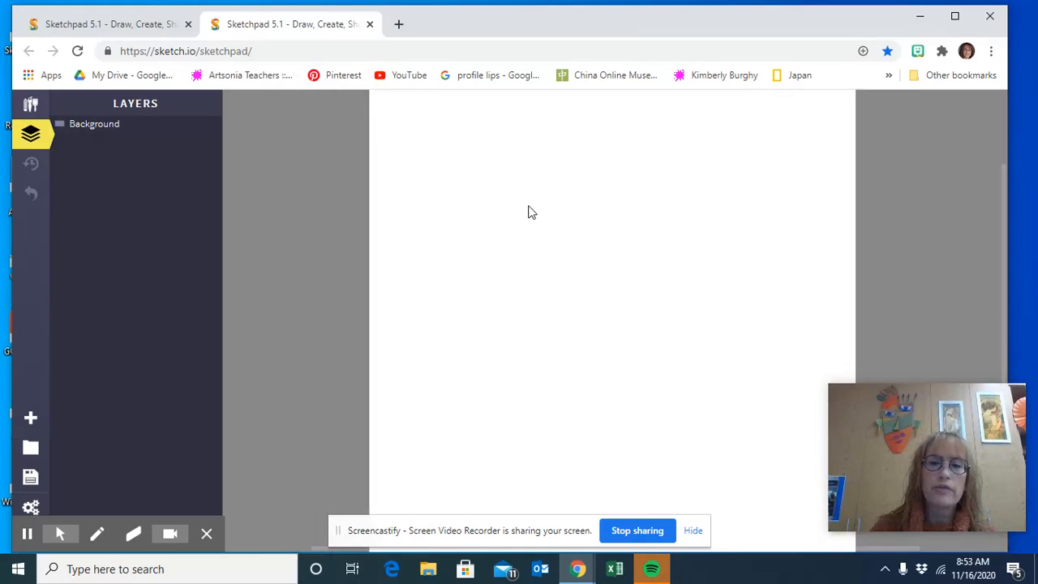
{"action": "scroll", "coordinate": [531, 212], "scroll_direction": "right", "scroll_amount": 2}
{"action": "scroll", "coordinate": [531, 212], "scroll_direction": "left", "scroll_amount": 3}
{"action": "scroll", "coordinate": [532, 213], "scroll_direction": "right", "scroll_amount": 3}
{"action": "scroll", "coordinate": [528, 210], "scroll_direction": "left", "scroll_amount": 2}
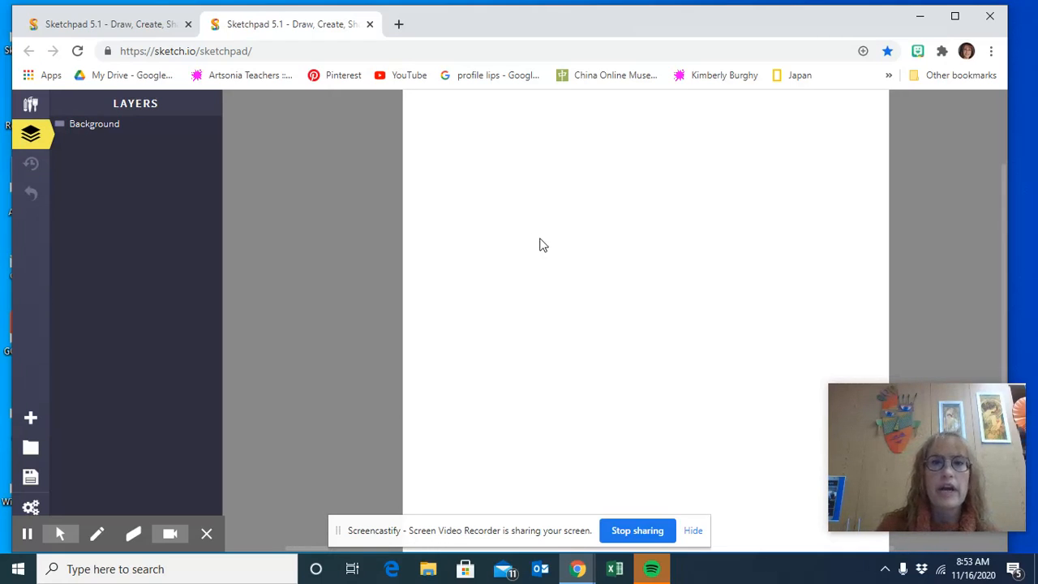
{"action": "scroll", "coordinate": [574, 245], "scroll_direction": "right", "scroll_amount": 3}
{"action": "scroll", "coordinate": [574, 247], "scroll_direction": "left", "scroll_amount": 5}
{"action": "scroll", "coordinate": [574, 246], "scroll_direction": "right", "scroll_amount": 5}
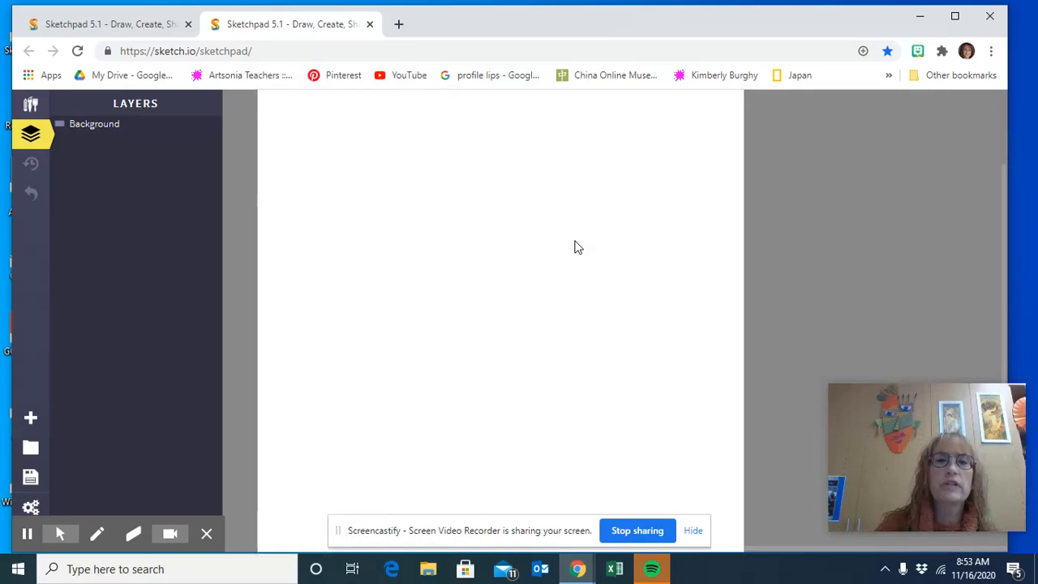
{"action": "scroll", "coordinate": [574, 246], "scroll_direction": "left", "scroll_amount": 5}
{"action": "scroll", "coordinate": [575, 247], "scroll_direction": "right", "scroll_amount": 3}
{"action": "scroll", "coordinate": [574, 247], "scroll_direction": "right", "scroll_amount": 2}
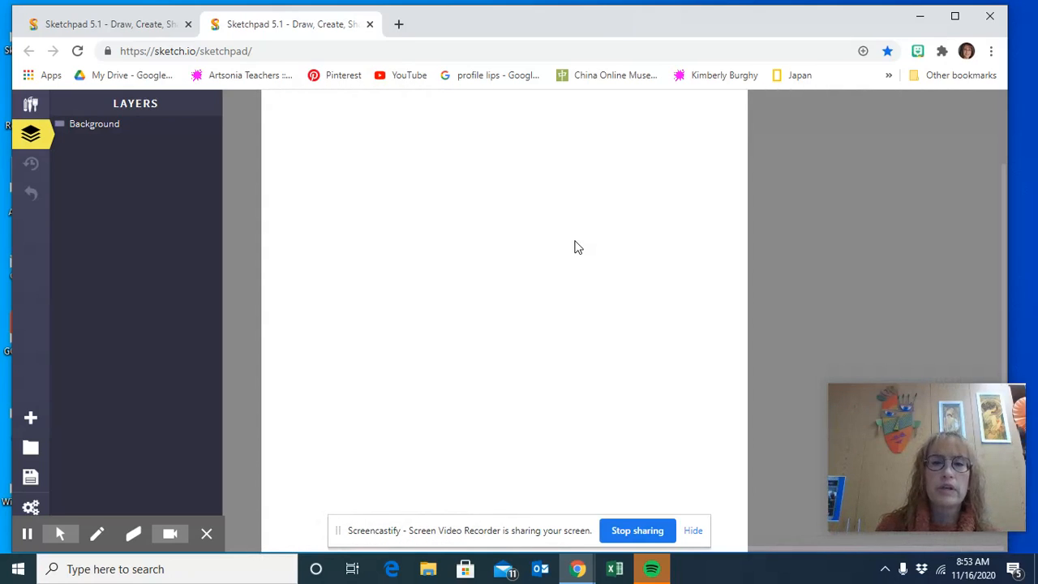
{"action": "scroll", "coordinate": [574, 247], "scroll_direction": "up", "scroll_amount": 5}
{"action": "scroll", "coordinate": [575, 247], "scroll_direction": "down", "scroll_amount": 5}
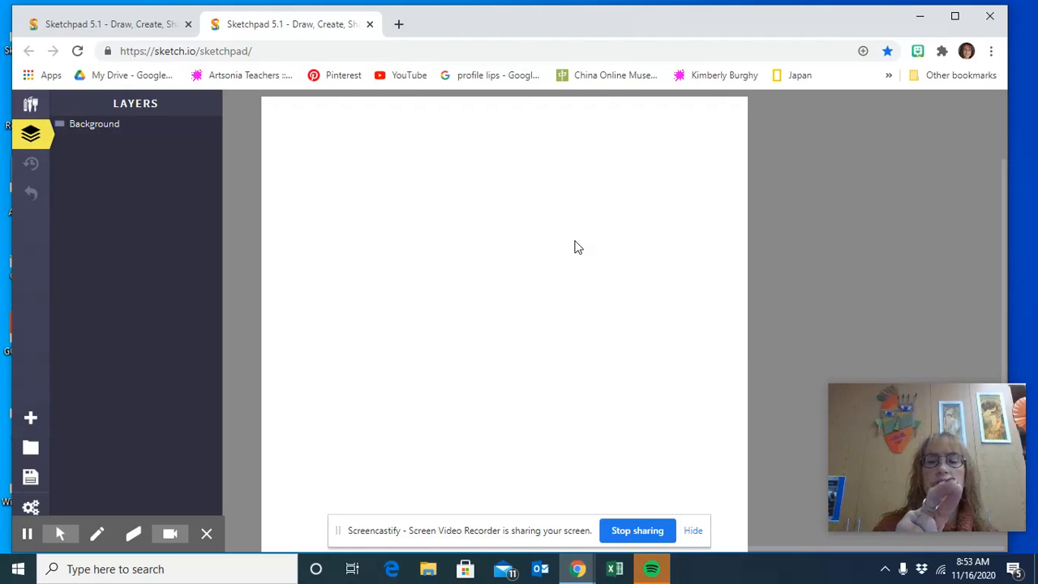
{"action": "scroll", "coordinate": [578, 247], "scroll_direction": "down", "scroll_amount": 1}
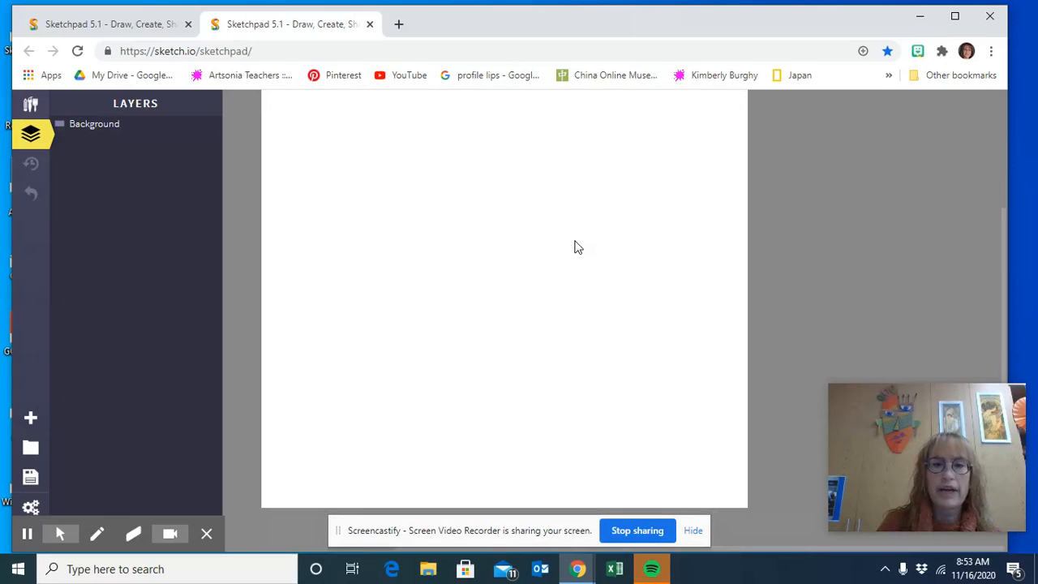
{"action": "scroll", "coordinate": [577, 247], "scroll_direction": "up", "scroll_amount": 5}
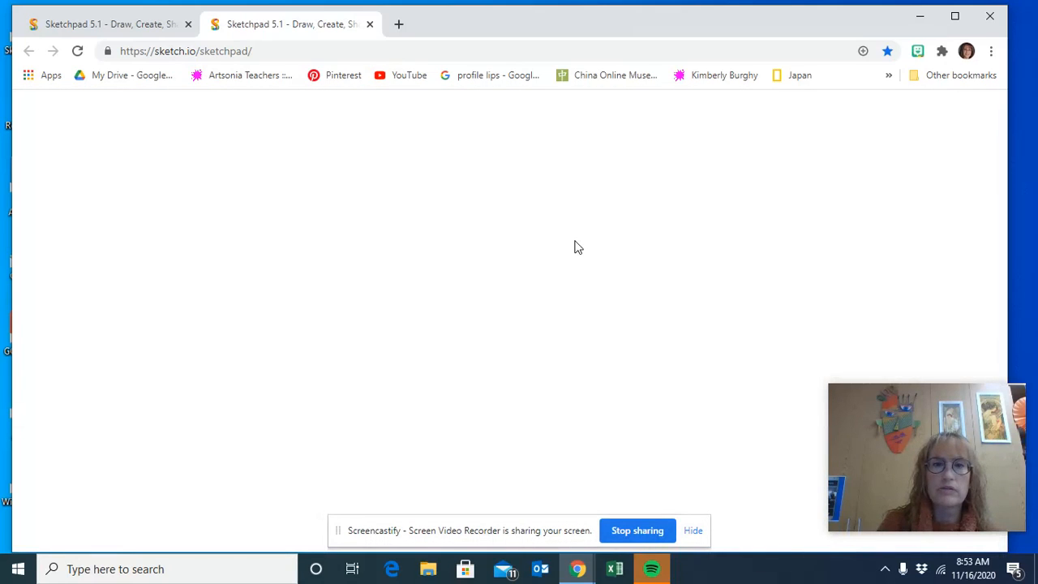
{"action": "scroll", "coordinate": [574, 247], "scroll_direction": "down", "scroll_amount": 3}
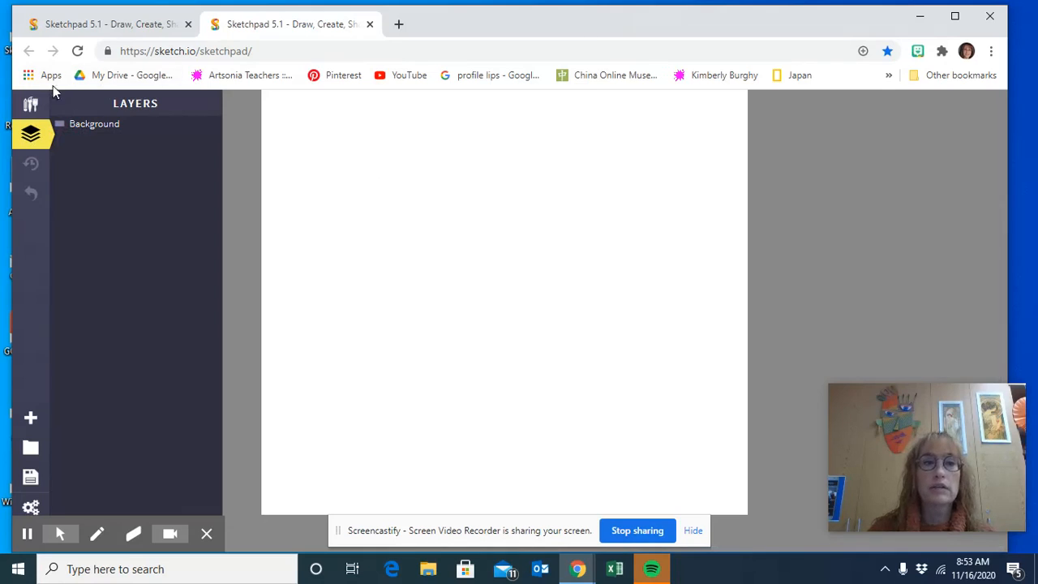
Choose the Vector Fill tool, set its fill type to solid Color, and look through the color swatches from light to dark
{"action": "left_click", "coordinate": [30, 105]}
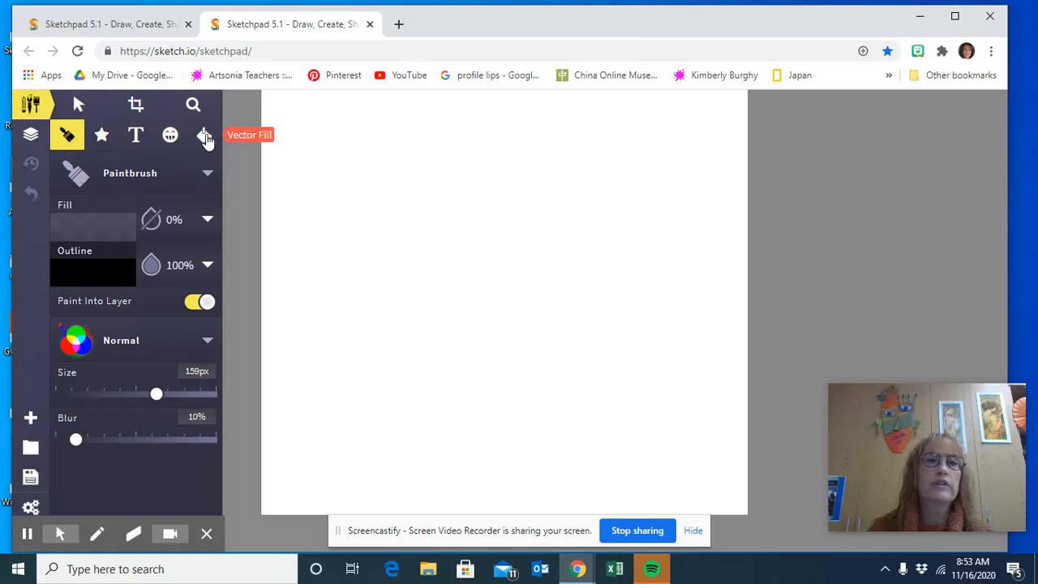
{"action": "left_click", "coordinate": [204, 139]}
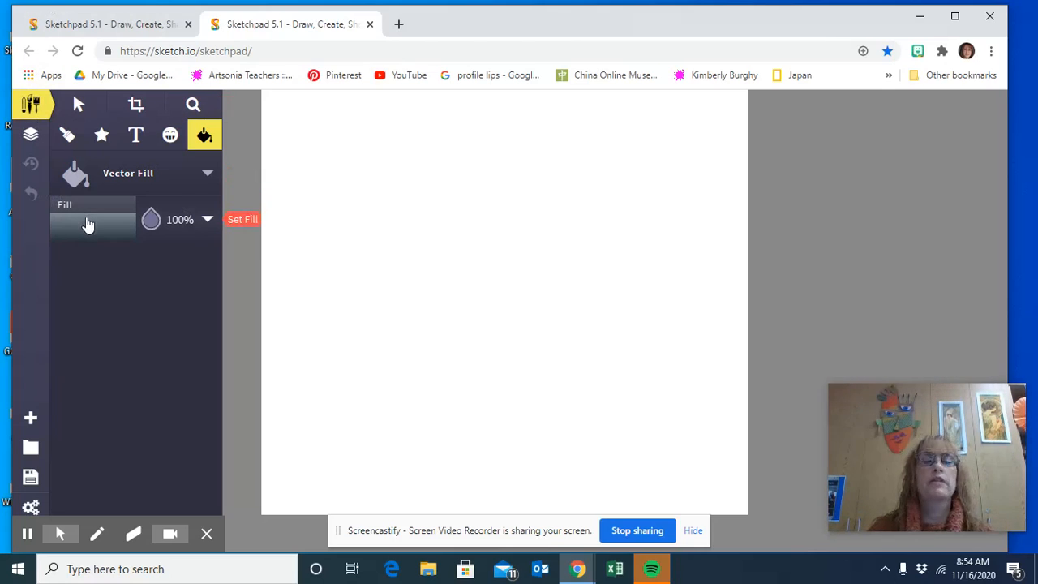
{"action": "left_click", "coordinate": [87, 225]}
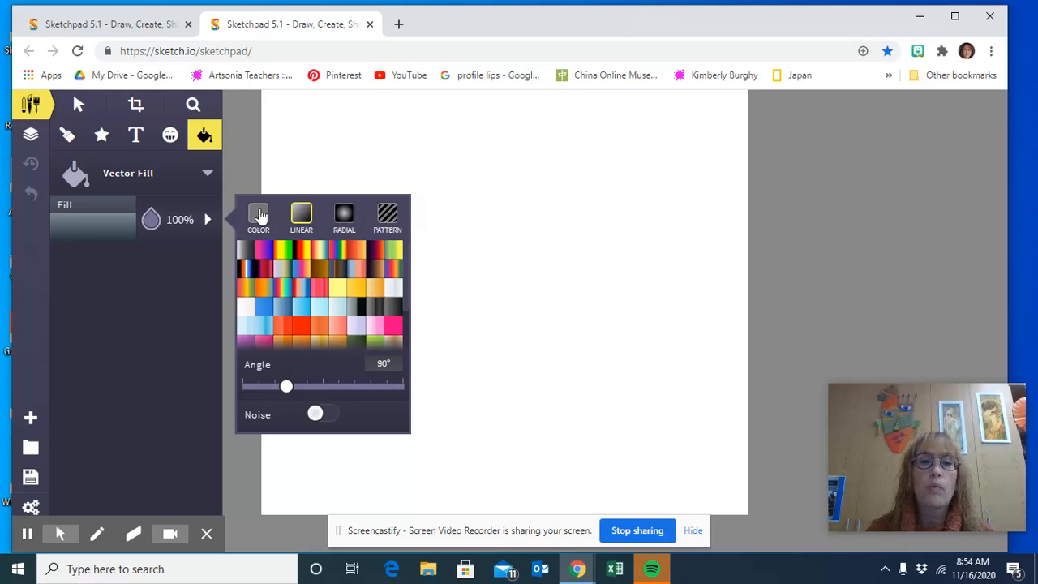
{"action": "left_click", "coordinate": [259, 216]}
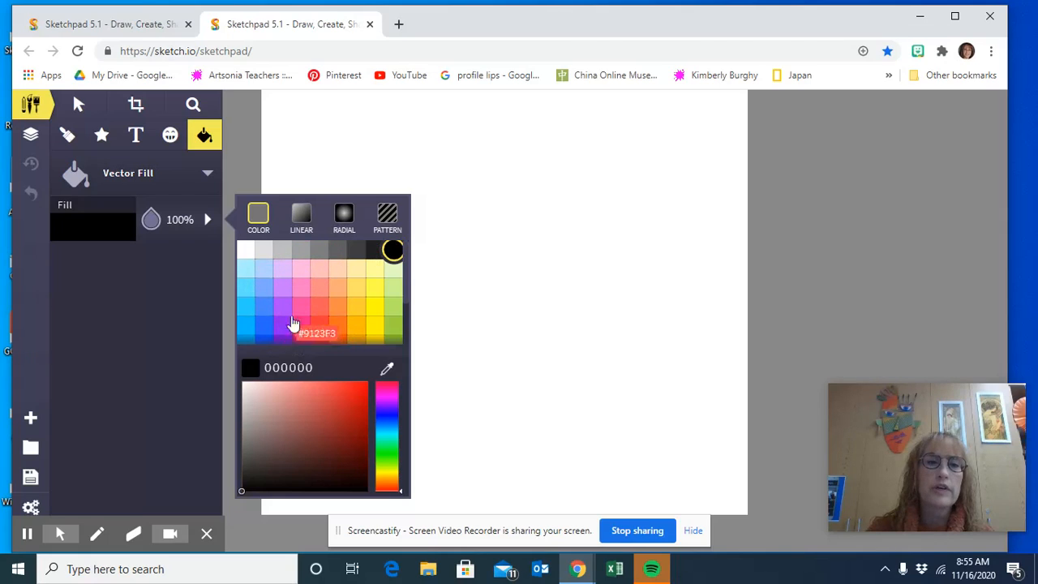
{"action": "scroll", "coordinate": [297, 332], "scroll_direction": "down", "scroll_amount": 2}
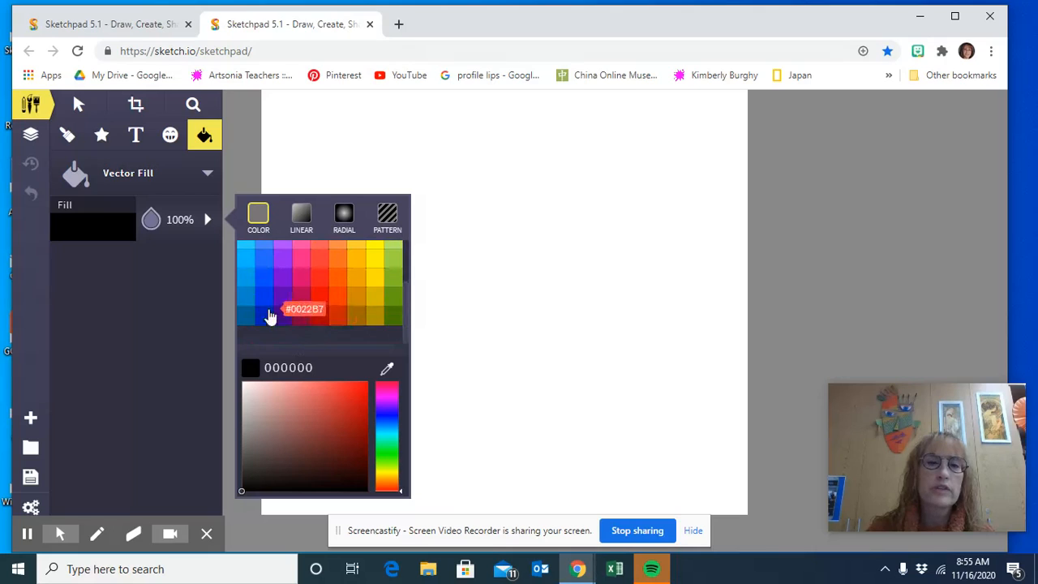
{"action": "scroll", "coordinate": [341, 295], "scroll_direction": "up", "scroll_amount": 3}
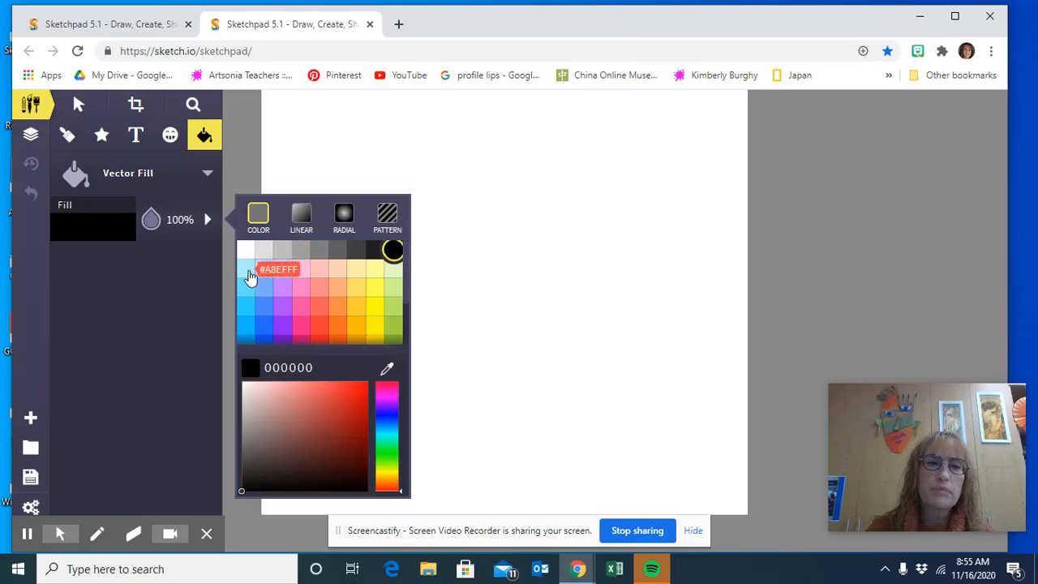
{"action": "scroll", "coordinate": [338, 299], "scroll_direction": "down", "scroll_amount": 2}
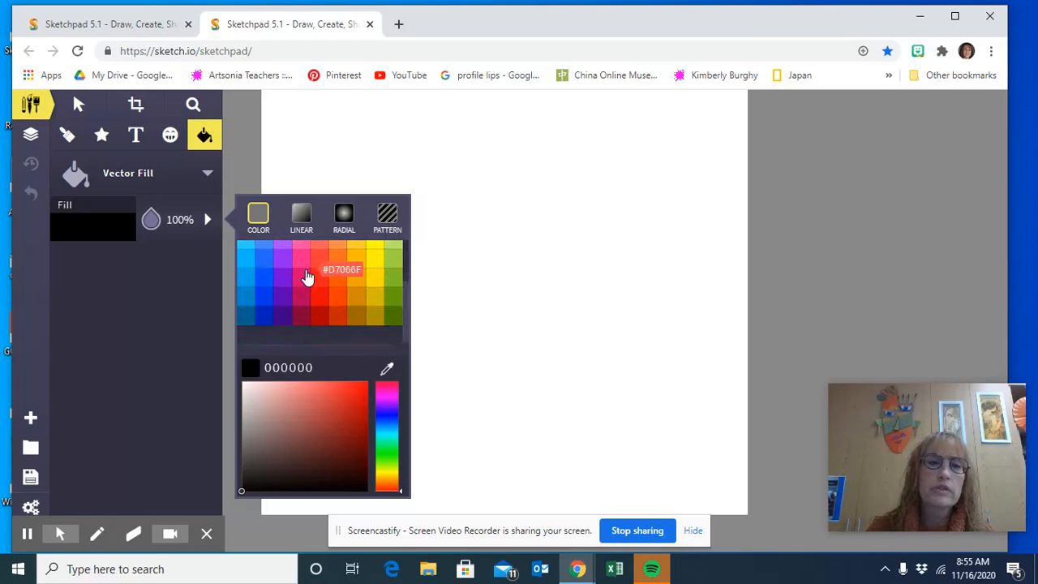
{"action": "scroll", "coordinate": [308, 279], "scroll_direction": "up", "scroll_amount": 2}
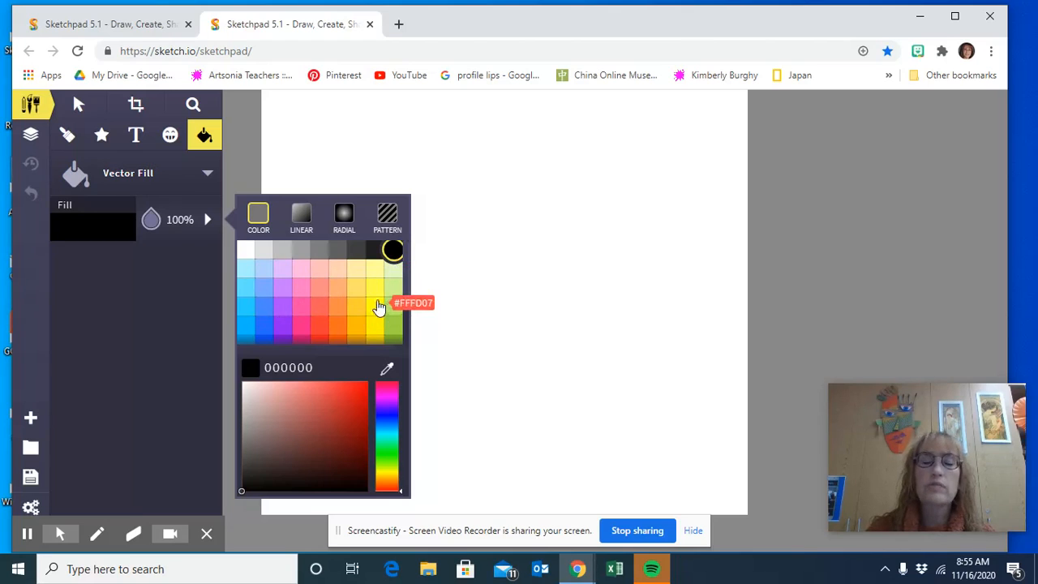
{"action": "scroll", "coordinate": [376, 304], "scroll_direction": "down", "scroll_amount": 2}
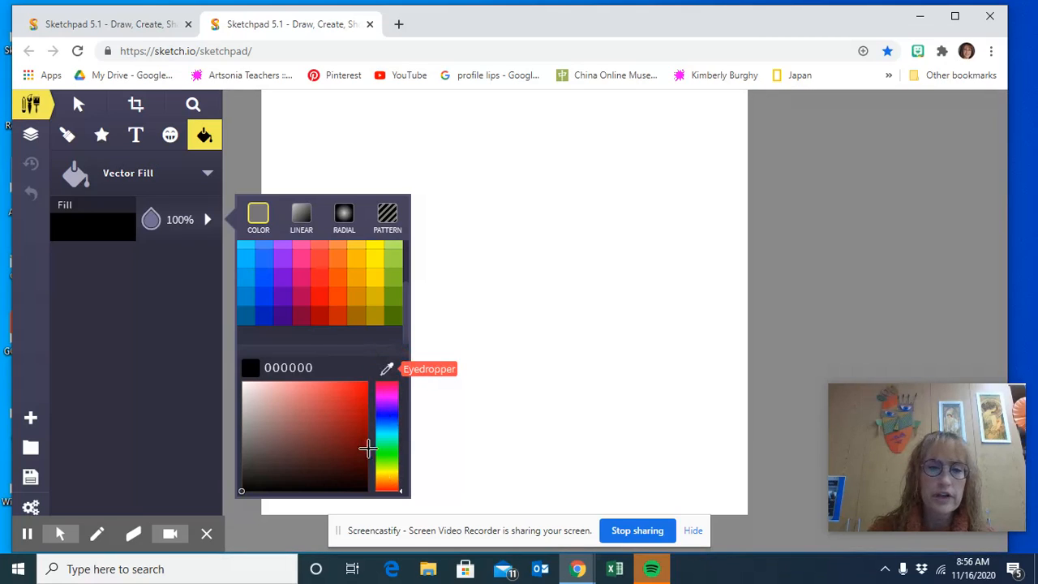
Try red, blue, grey and brown tones in the custom color picker, ending with the Vector Fill color at red ce3333
{"action": "left_click_drag", "start_coordinate": [242, 491], "coordinate": [323, 400]}
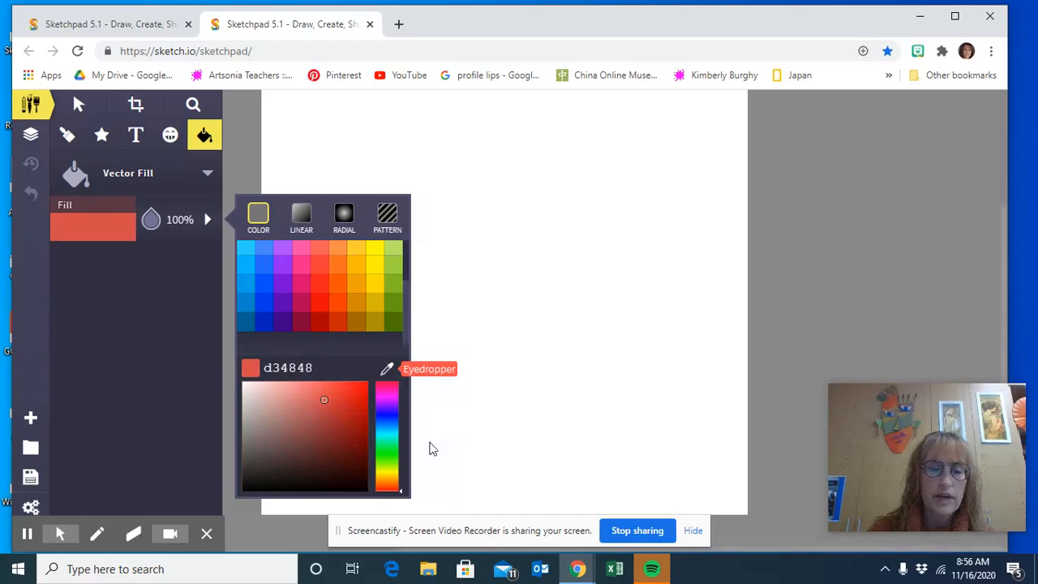
{"action": "left_click_drag", "start_coordinate": [392, 434], "coordinate": [387, 422]}
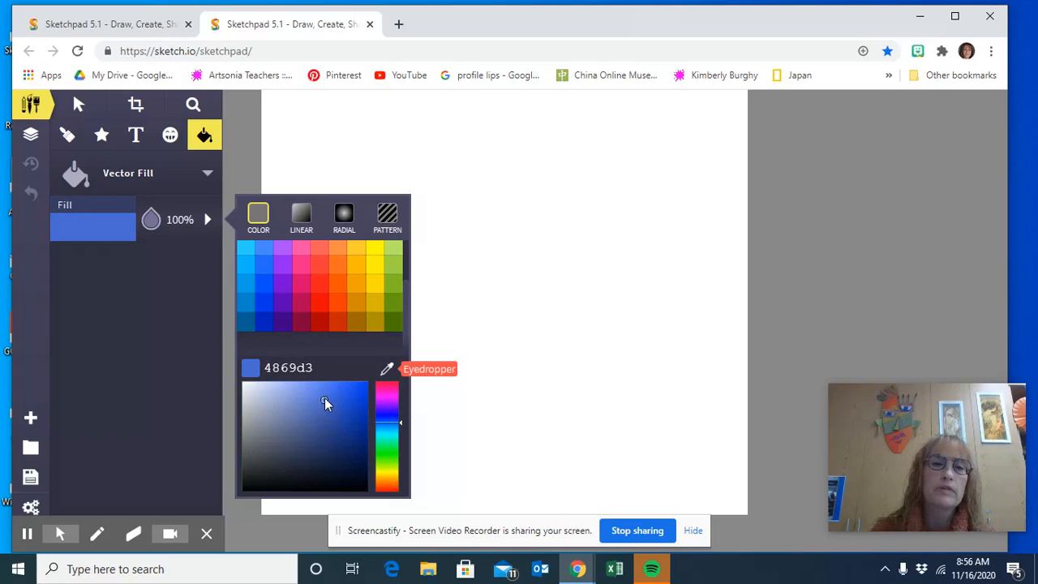
{"action": "mouse_move", "coordinate": [325, 402]}
{"action": "left_mouse_down"}
{"action": "mouse_move", "coordinate": [267, 408]}
{"action": "mouse_move", "coordinate": [251, 423]}
{"action": "left_mouse_up"}
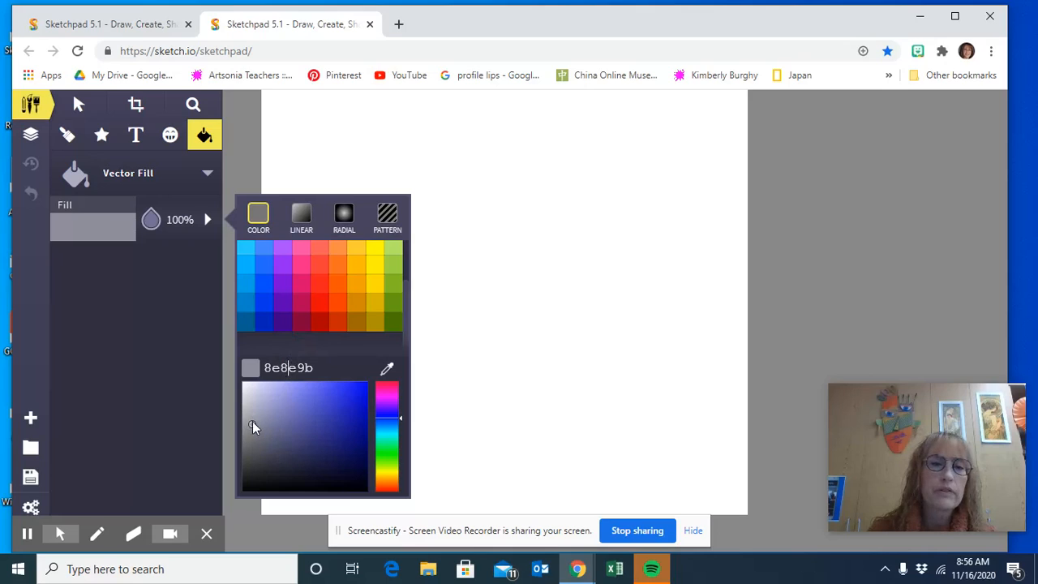
{"action": "left_click_drag", "start_coordinate": [253, 423], "coordinate": [327, 457]}
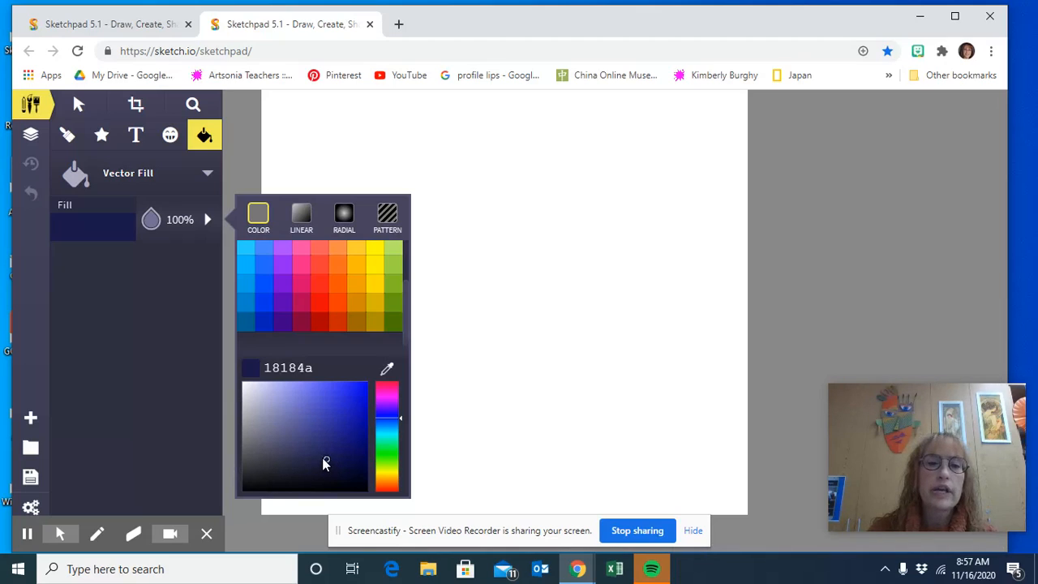
{"action": "left_click_drag", "start_coordinate": [327, 462], "coordinate": [240, 434]}
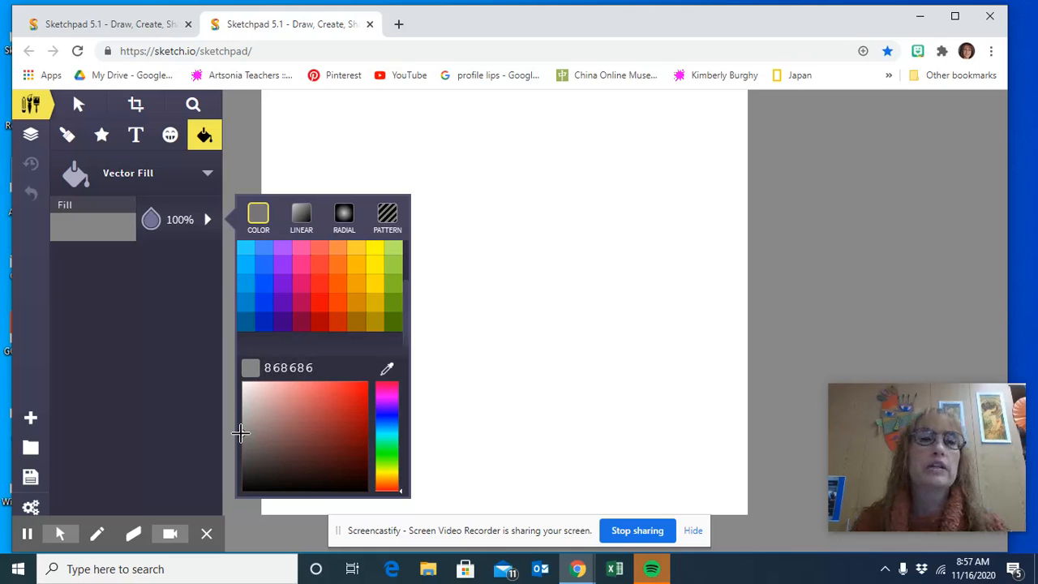
{"action": "left_click_drag", "start_coordinate": [240, 434], "coordinate": [302, 433]}
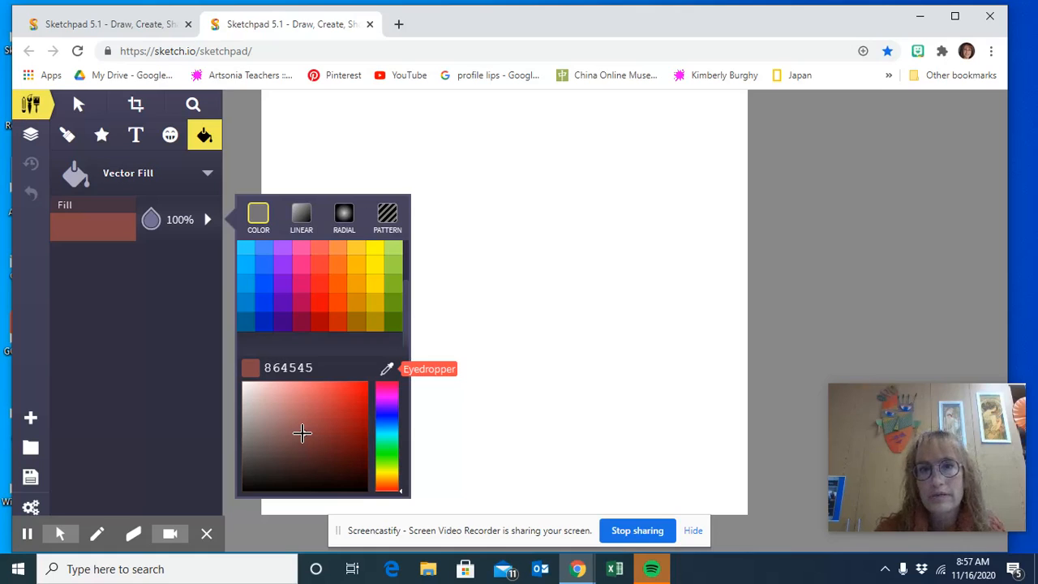
{"action": "left_click_drag", "start_coordinate": [302, 434], "coordinate": [337, 402]}
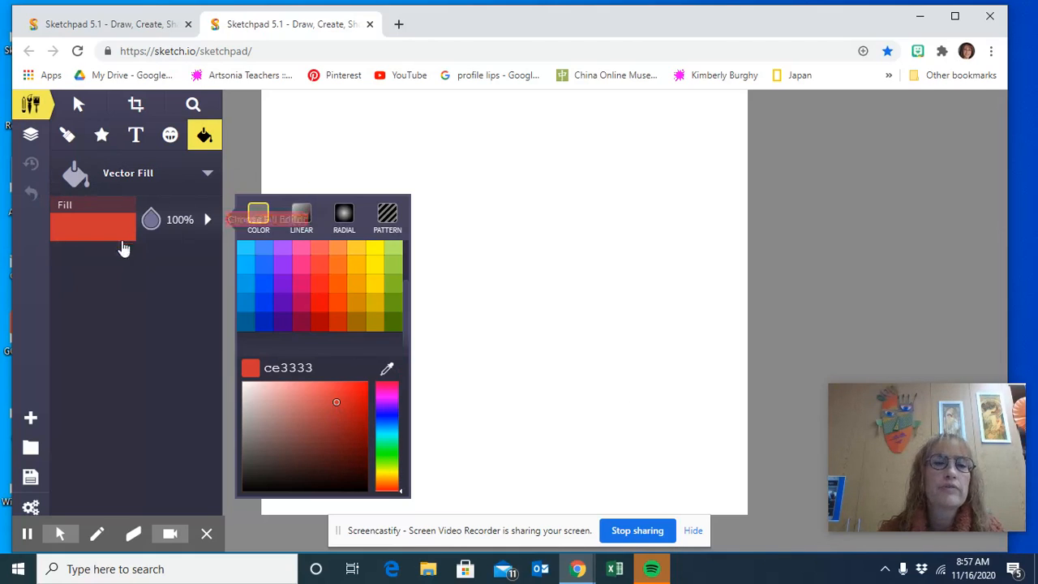
{"action": "left_click", "coordinate": [208, 220]}
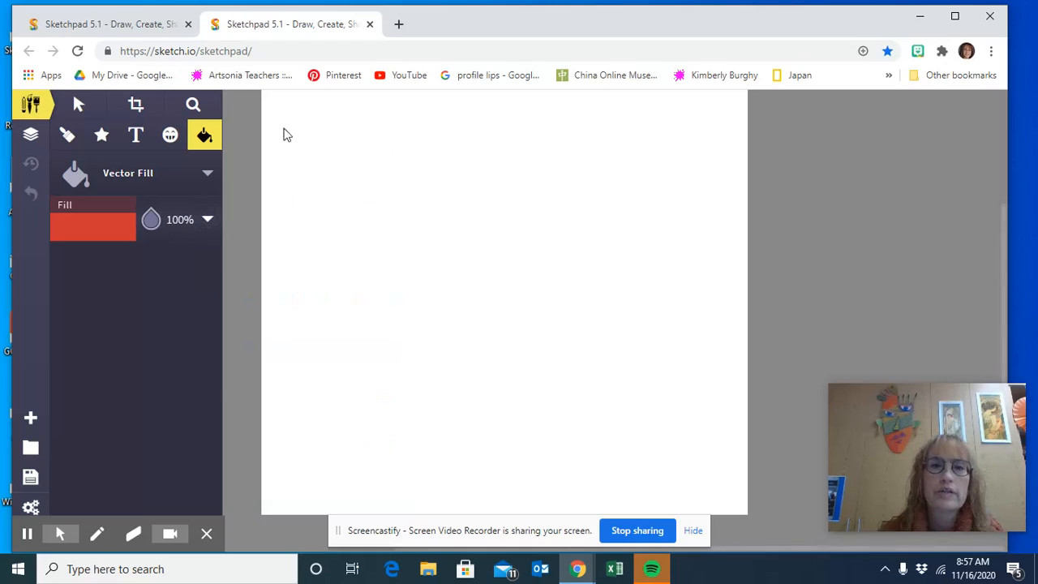
Change the fill editor from Vector Fill to Pixel Fill and fill the blank canvas with the grey linear gradient
{"action": "left_click", "coordinate": [208, 176]}
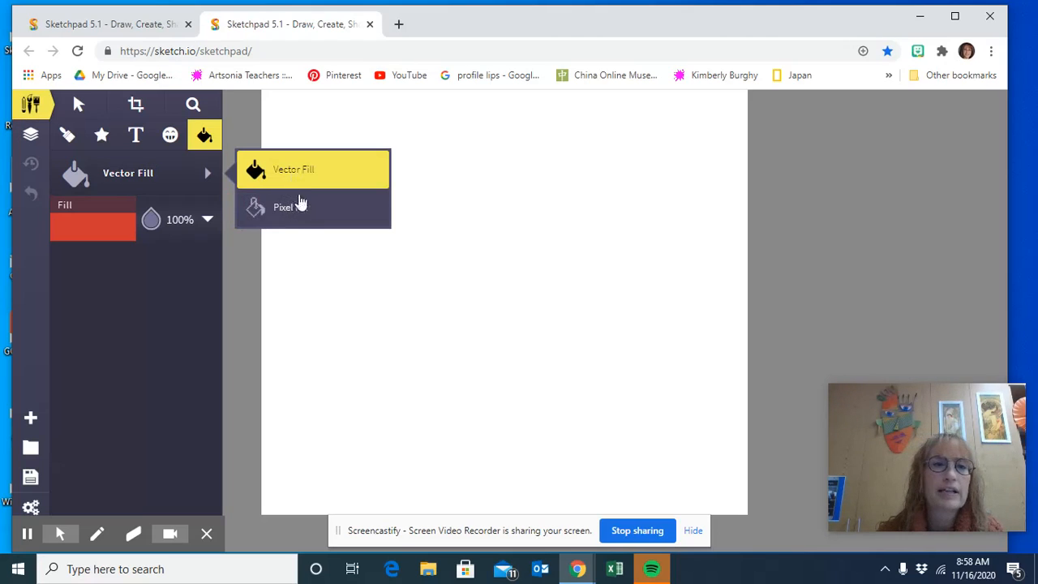
{"action": "left_click", "coordinate": [289, 171]}
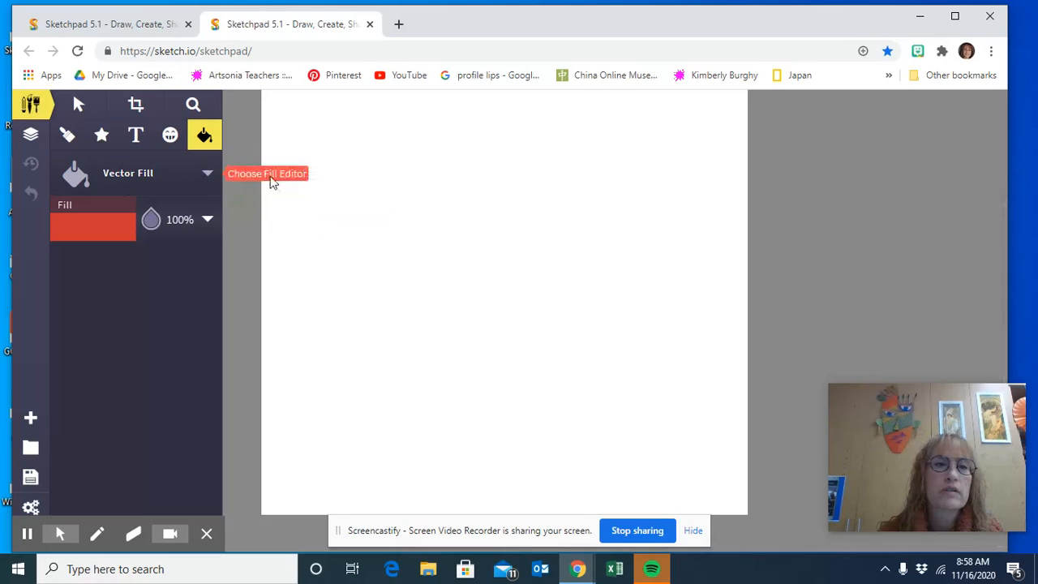
{"action": "left_click", "coordinate": [207, 174]}
{"action": "left_click", "coordinate": [280, 209]}
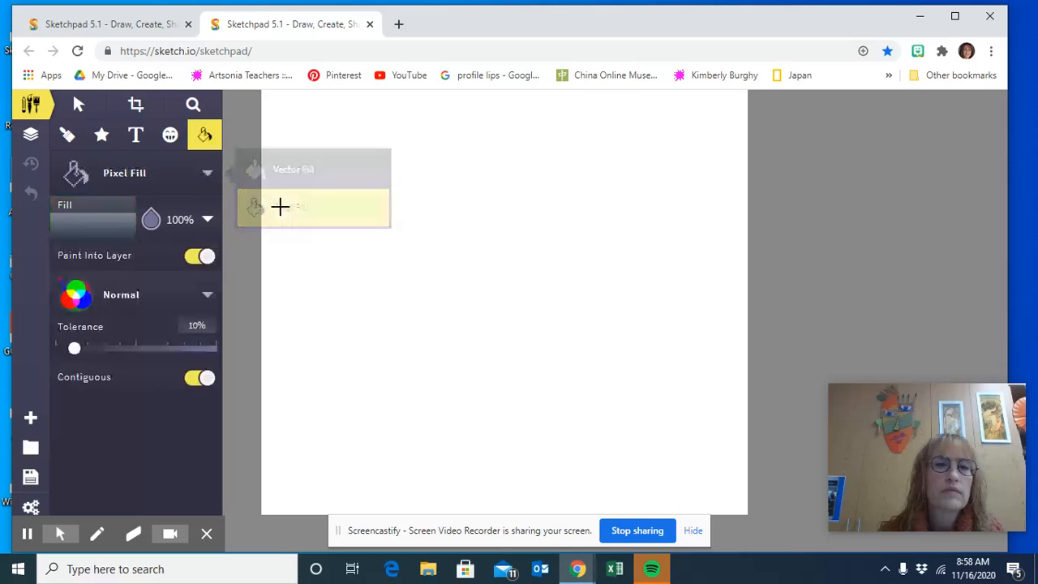
{"action": "left_click", "coordinate": [417, 214]}
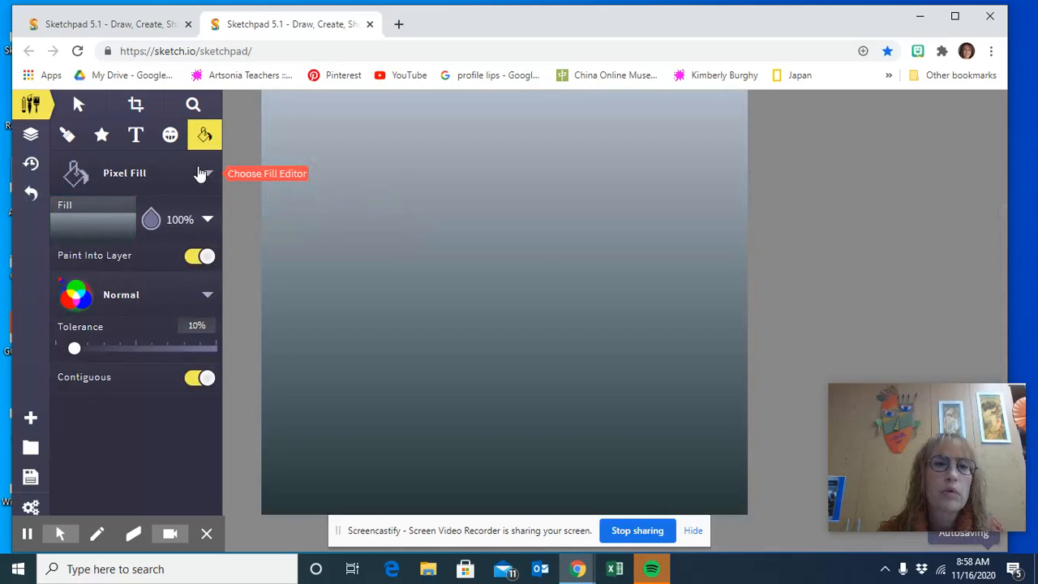
Set the Pixel Fill to a solid color and choose dark red ab1212 in the custom color picker
{"action": "left_click", "coordinate": [96, 216]}
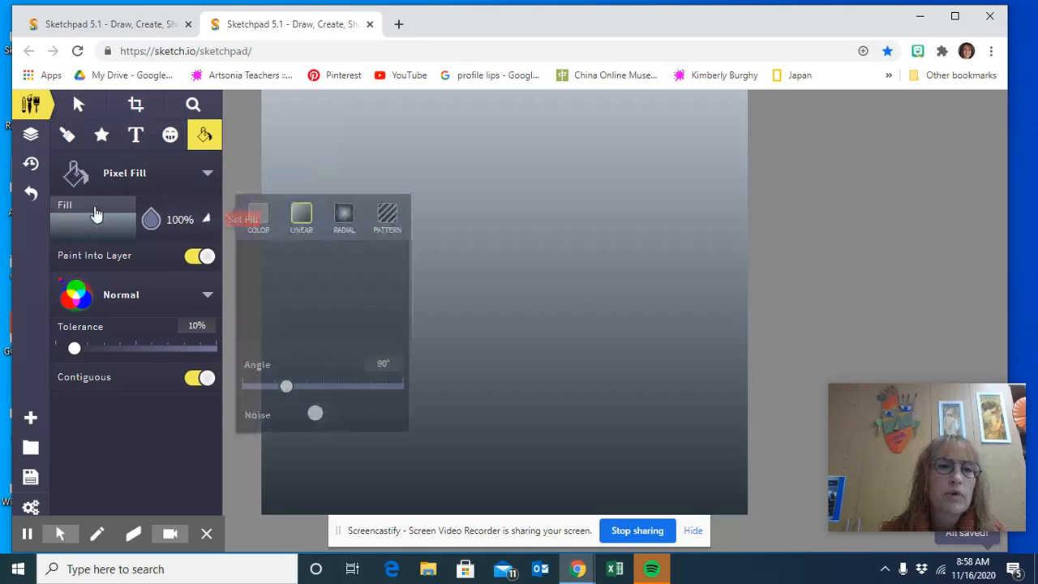
{"action": "left_click", "coordinate": [258, 222]}
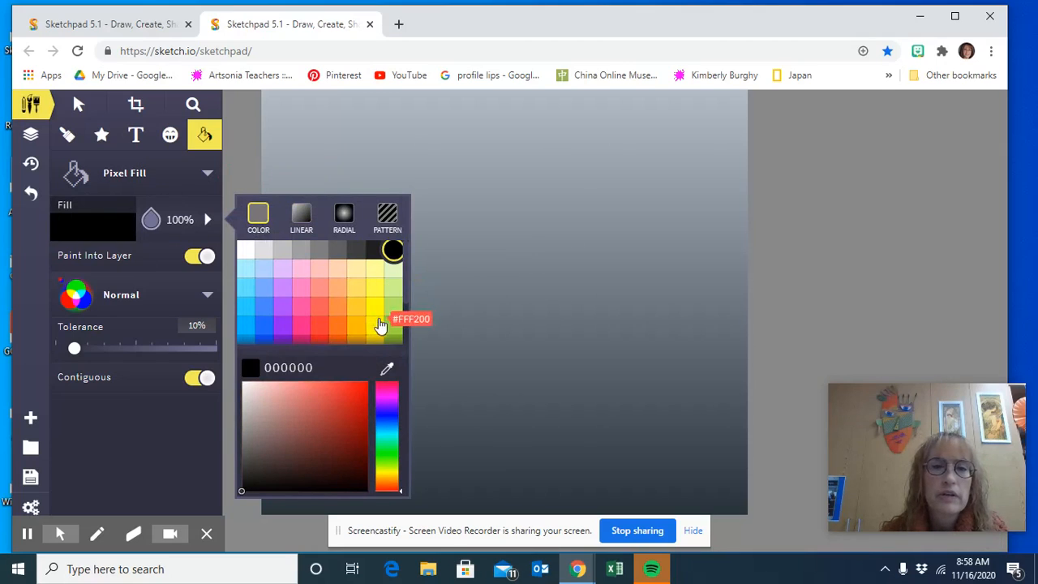
{"action": "scroll", "coordinate": [377, 329], "scroll_direction": "down", "scroll_amount": 2}
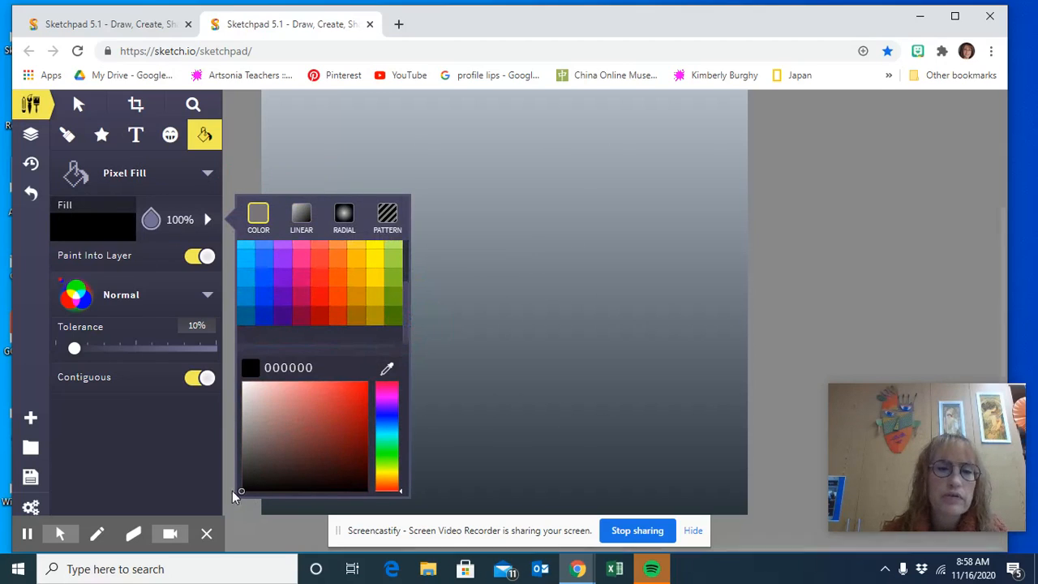
{"action": "left_click_drag", "start_coordinate": [241, 490], "coordinate": [353, 417]}
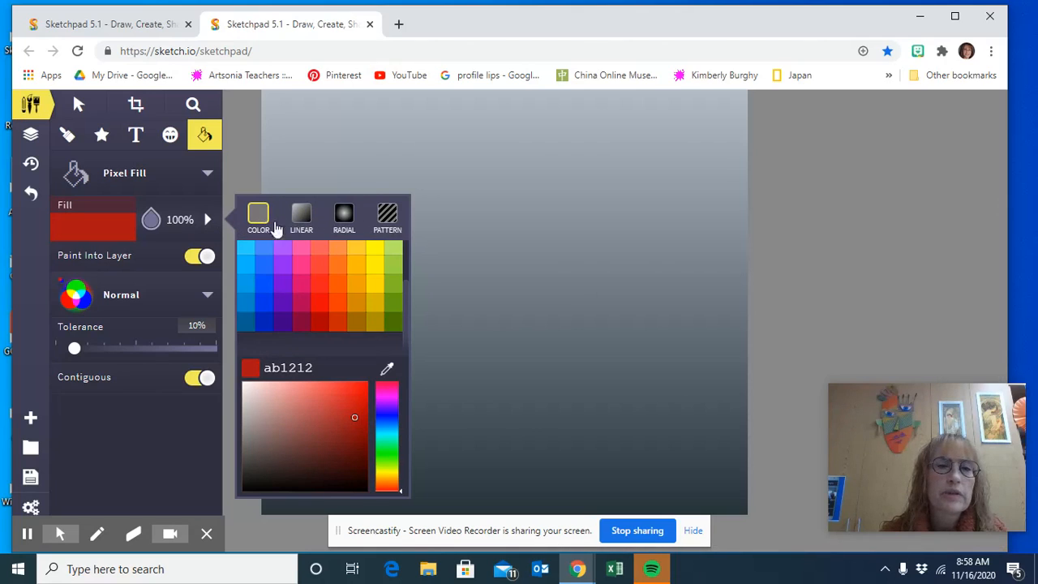
{"action": "left_click", "coordinate": [164, 191]}
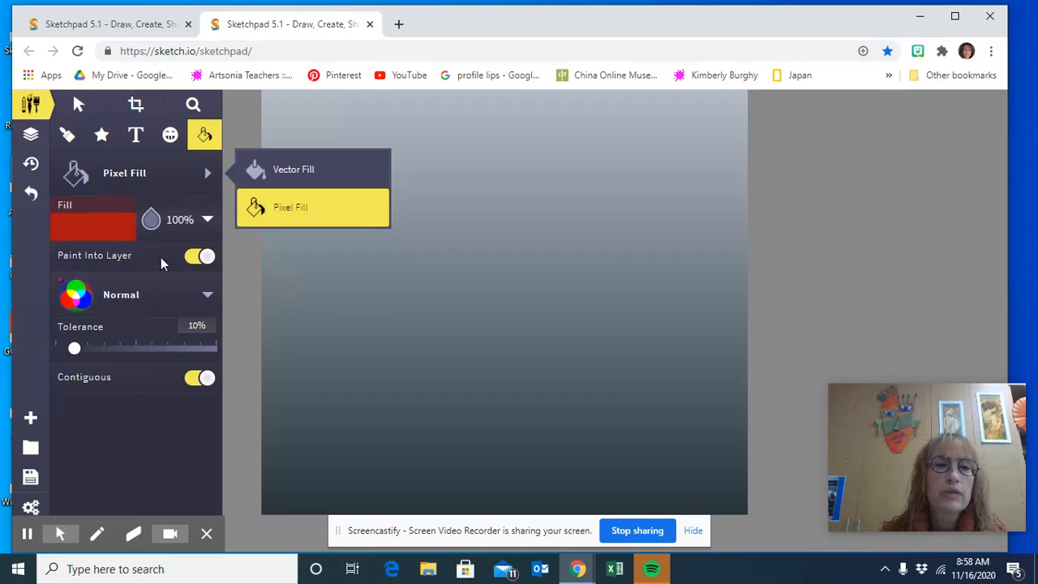
{"action": "left_click", "coordinate": [208, 258]}
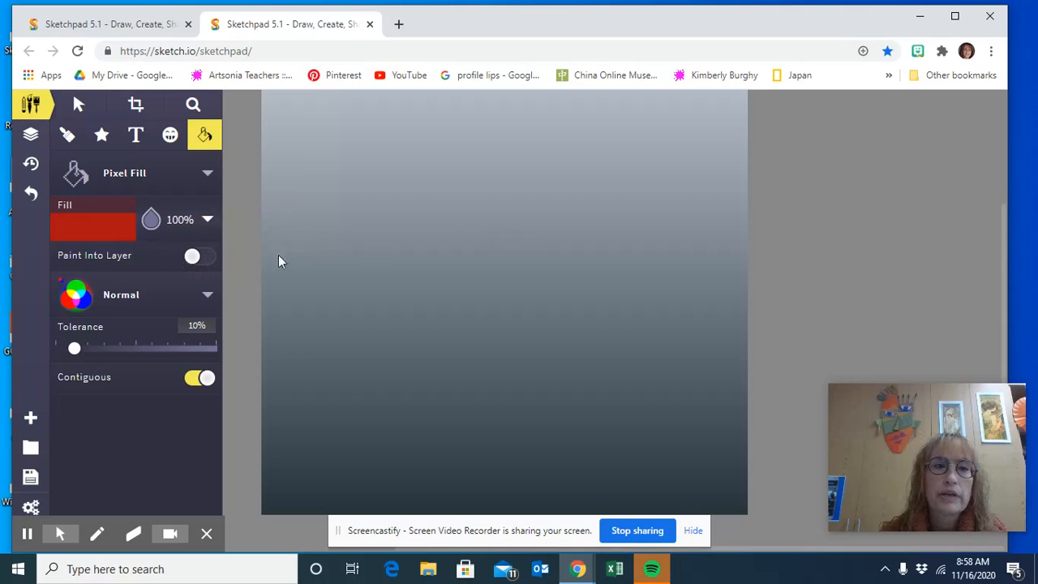
{"action": "left_click", "coordinate": [200, 257]}
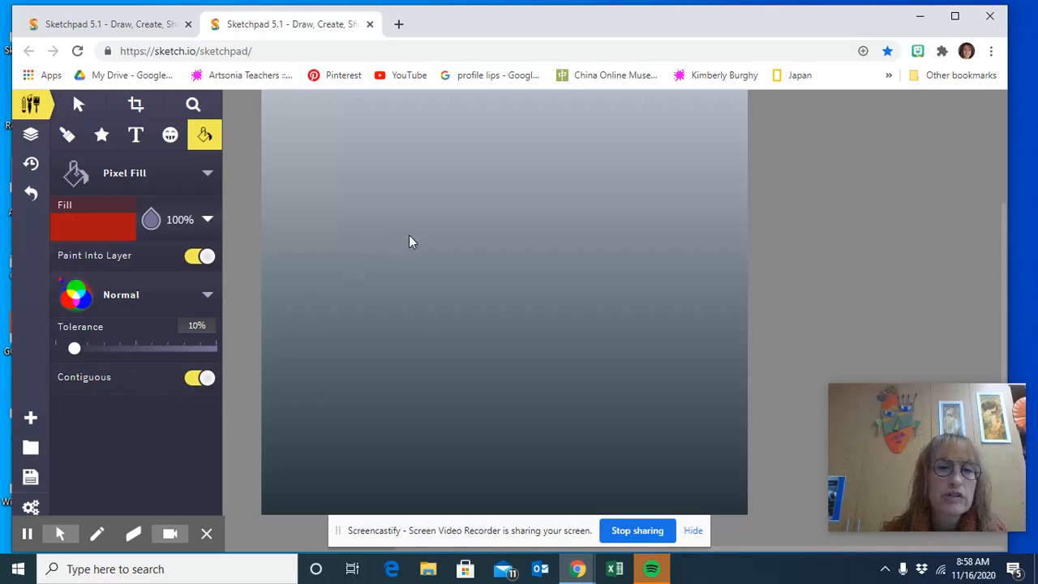
Fill the gradient canvas band by band with the dark red until the whole background is one solid color
{"action": "left_click", "coordinate": [324, 259]}
{"action": "left_click", "coordinate": [318, 354]}
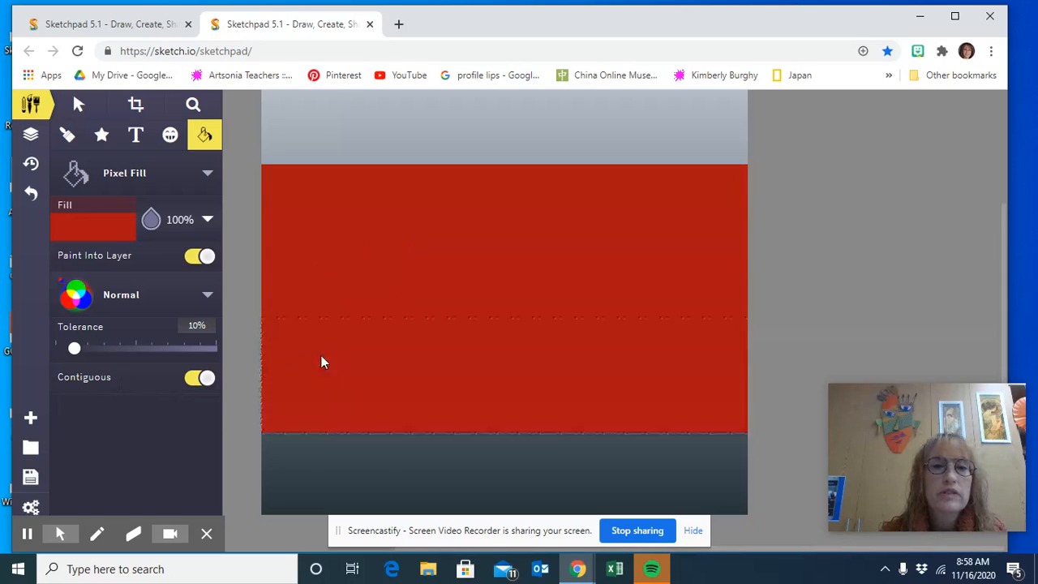
{"action": "left_click", "coordinate": [340, 470]}
{"action": "left_click", "coordinate": [373, 144]}
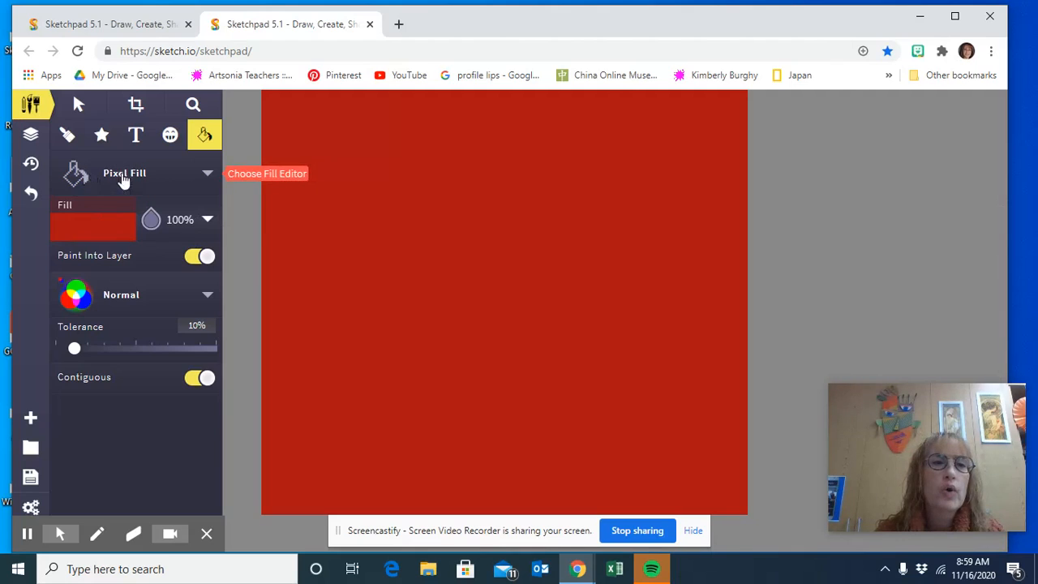
Try the light purple swatch c67aff, choose yellow ffff49 instead, and fill the whole canvas with it
{"action": "left_click", "coordinate": [93, 228]}
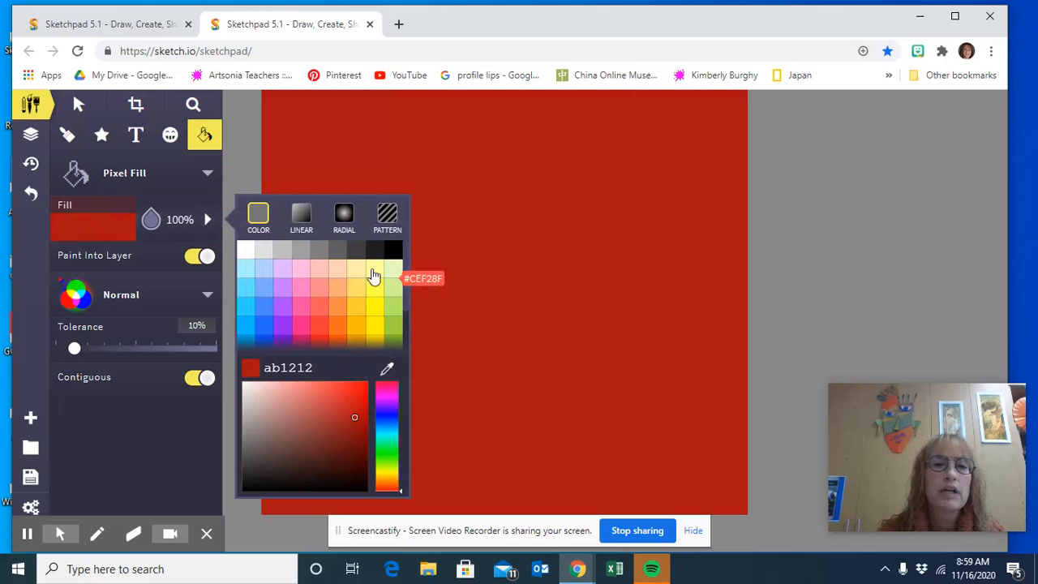
{"action": "left_click", "coordinate": [283, 290]}
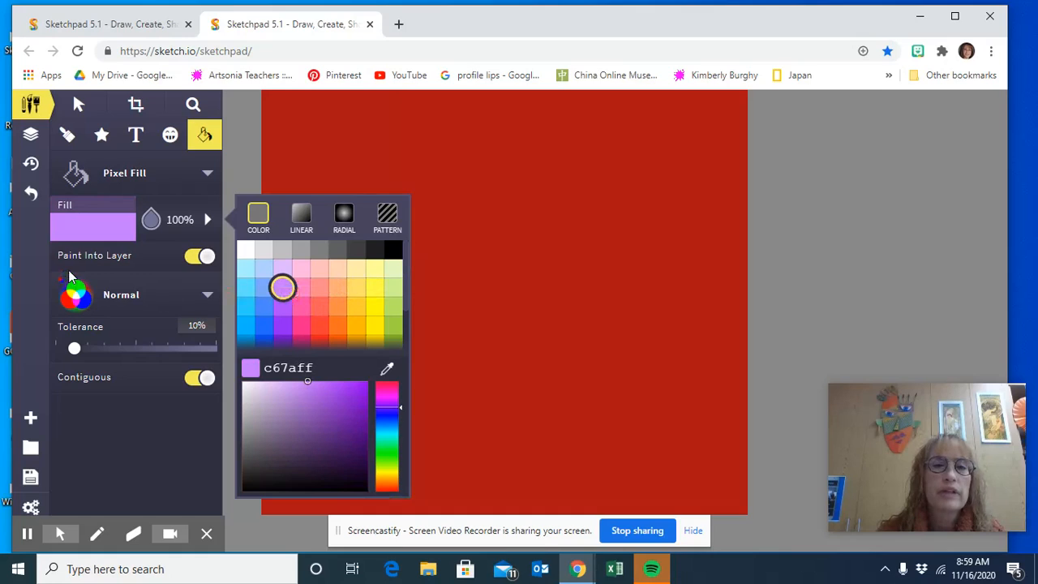
{"action": "left_click", "coordinate": [371, 288]}
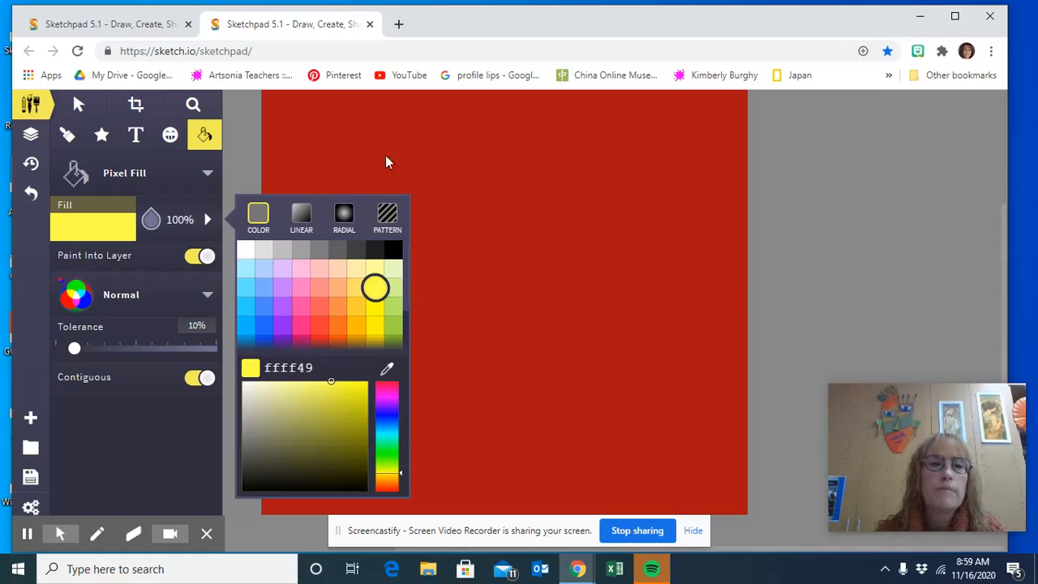
{"action": "left_click", "coordinate": [440, 179]}
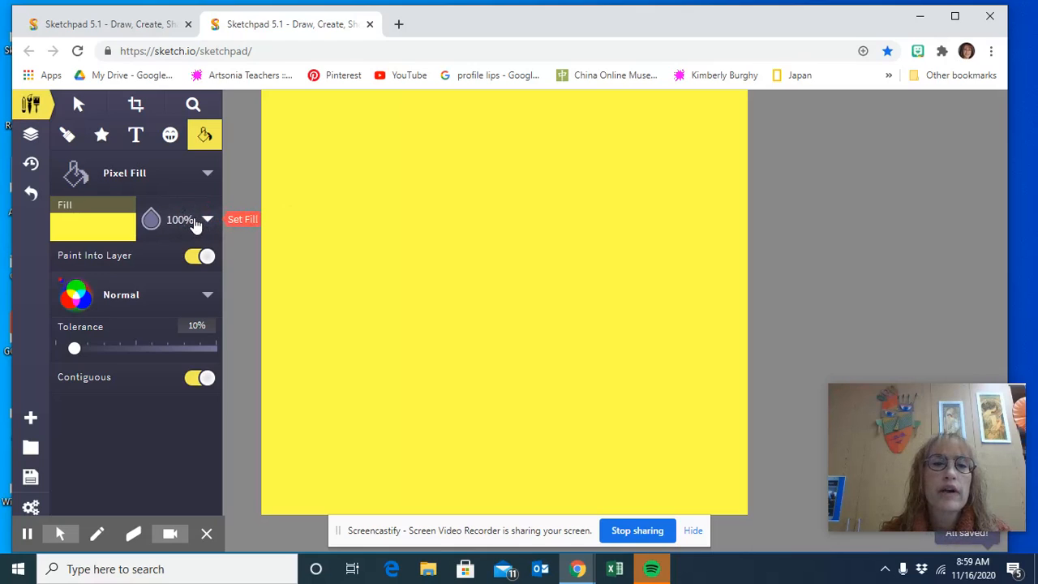
Set the Pixel Fill opacity to 50% and try filling the solid yellow canvas with it
{"action": "left_click", "coordinate": [168, 219]}
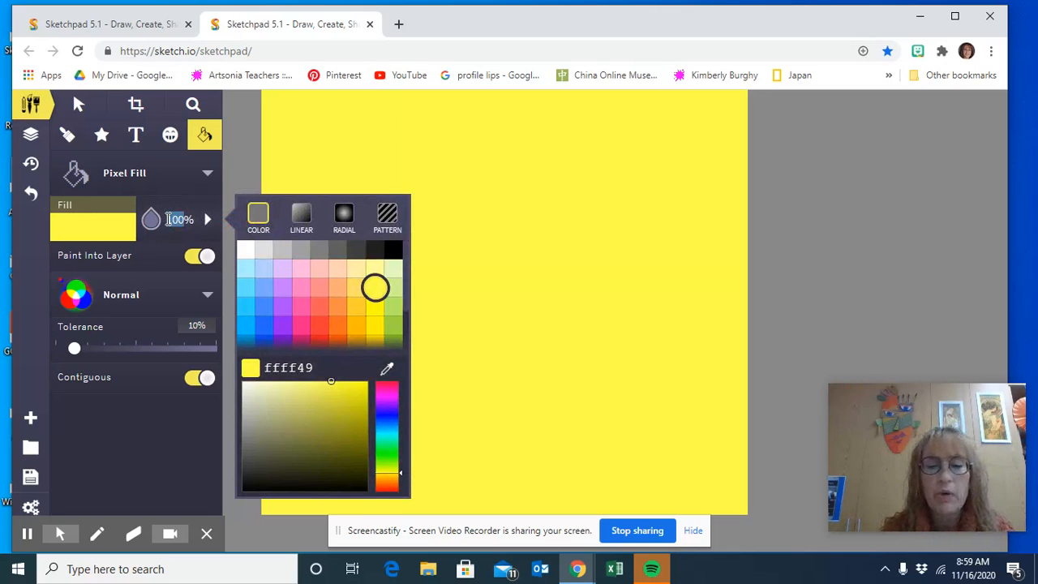
{"action": "type", "text": "50"}
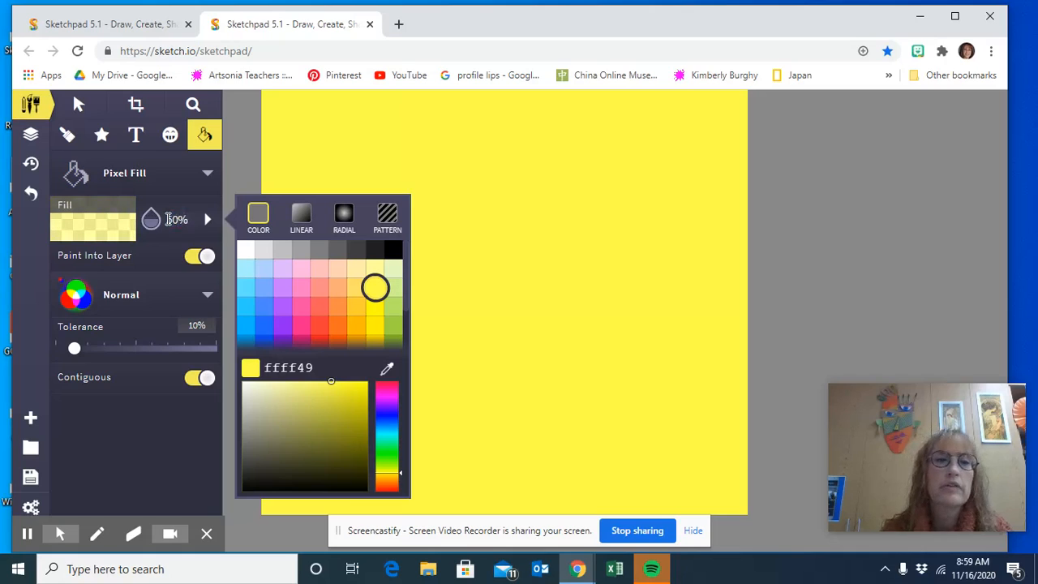
{"action": "left_click", "coordinate": [453, 231]}
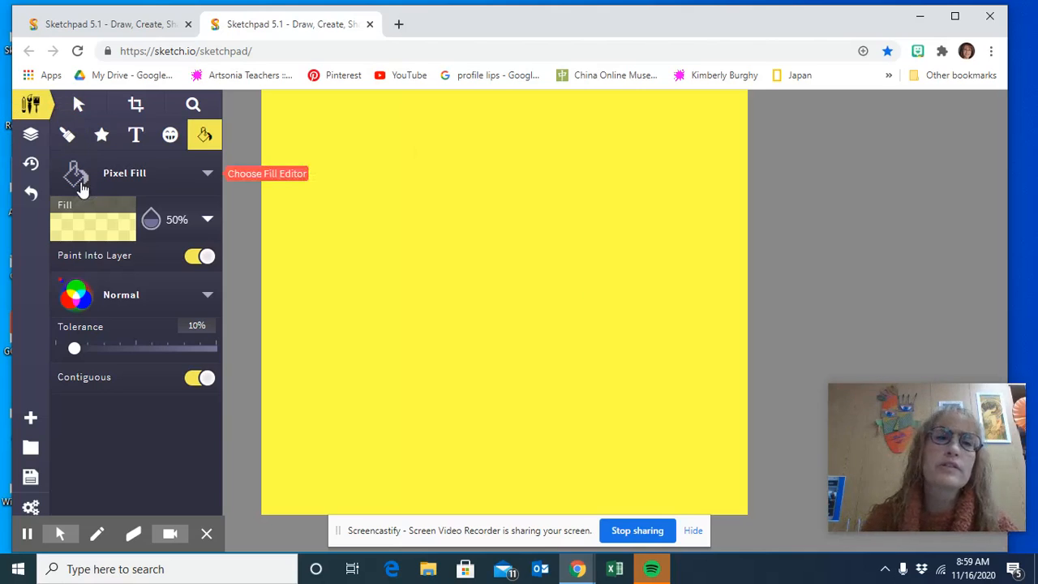
Step back through the drawing history past all the pixel fills to the original New blank canvas
{"action": "left_click", "coordinate": [31, 167]}
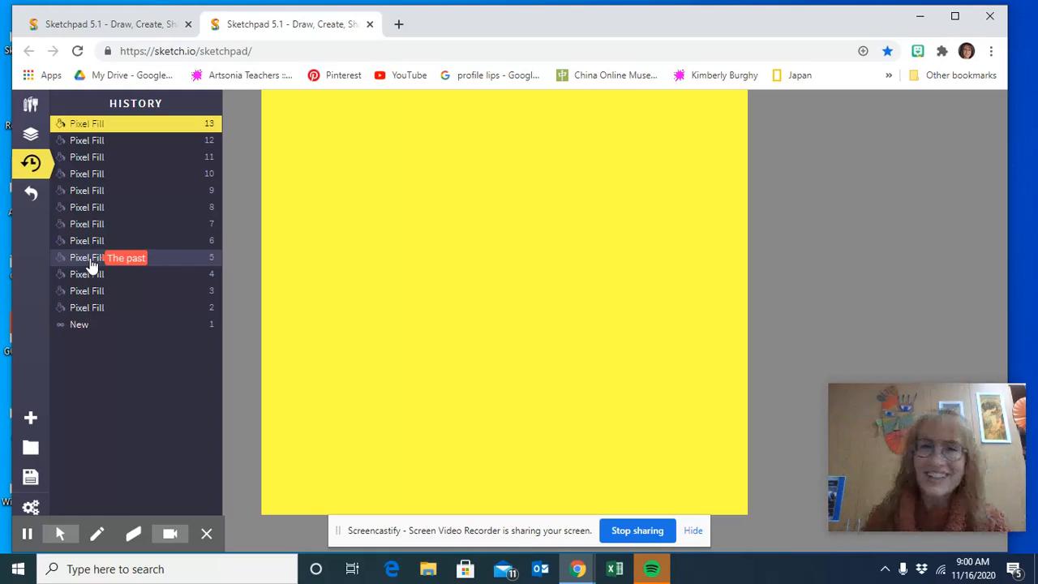
{"action": "left_click", "coordinate": [112, 149]}
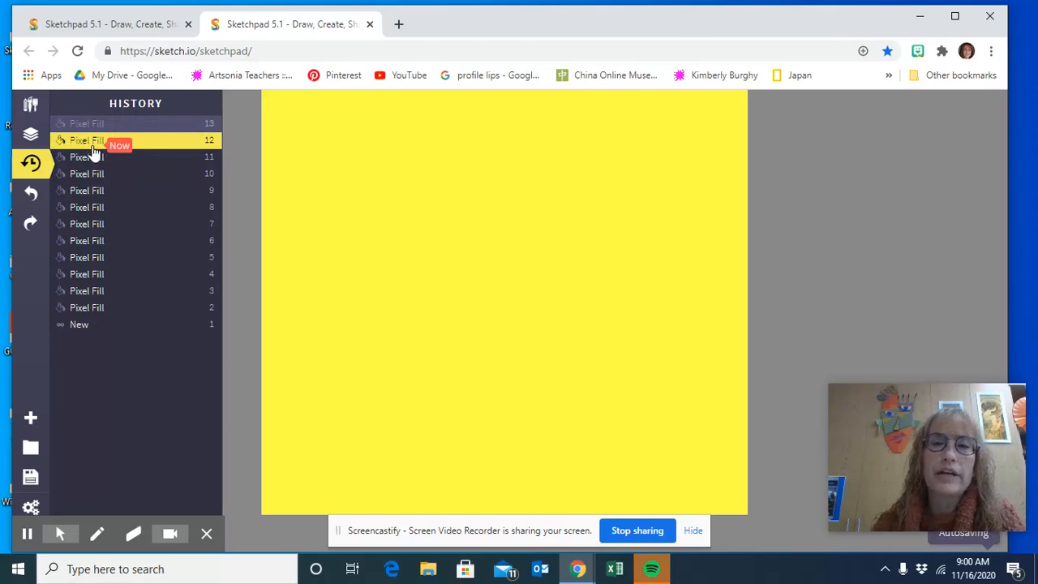
{"action": "left_click", "coordinate": [93, 157]}
{"action": "left_click", "coordinate": [91, 174]}
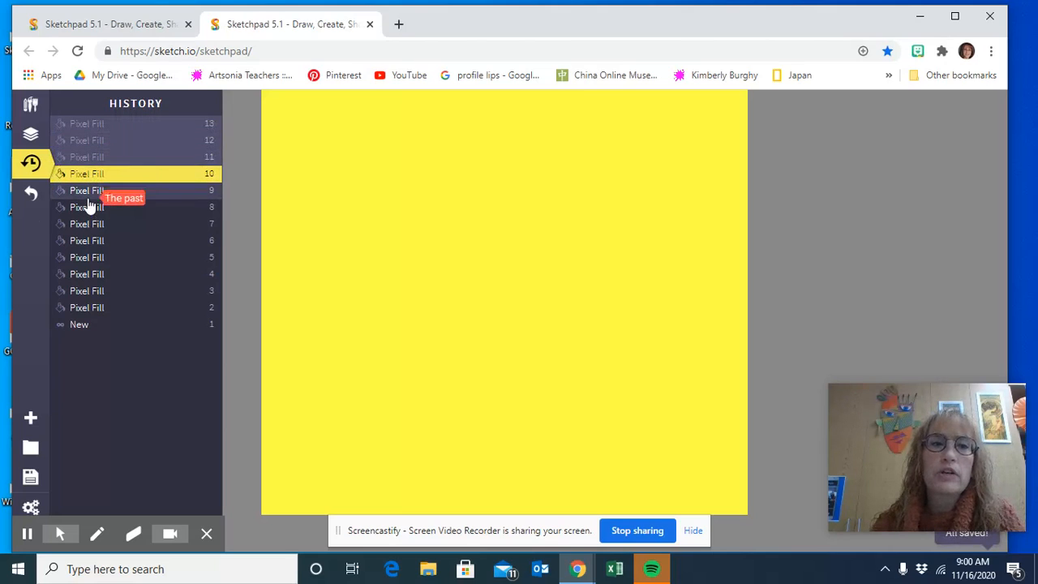
{"action": "left_click", "coordinate": [91, 192]}
{"action": "left_click", "coordinate": [91, 225]}
{"action": "left_click", "coordinate": [88, 258]}
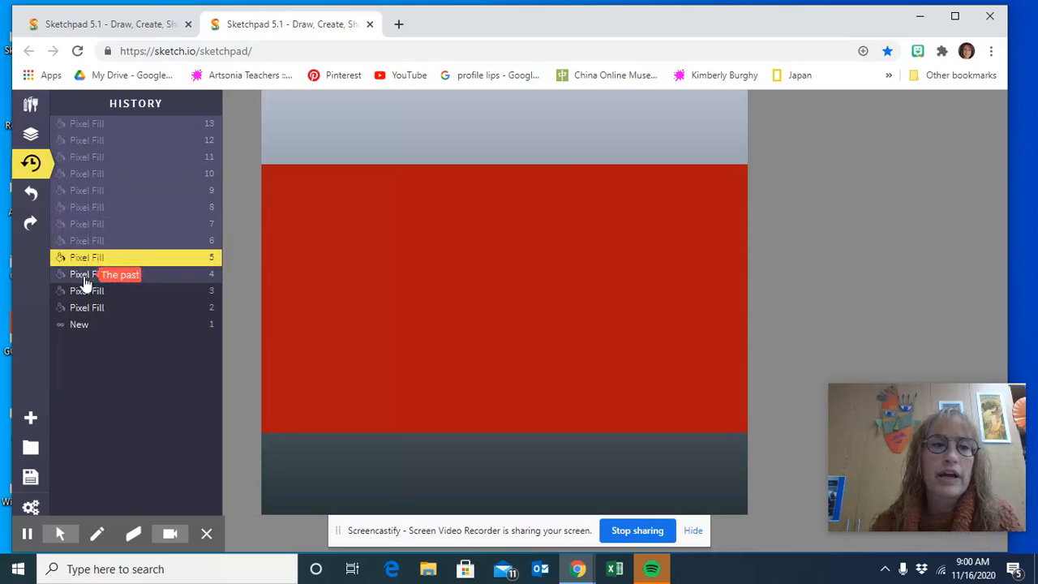
{"action": "left_click", "coordinate": [86, 274]}
{"action": "left_click", "coordinate": [86, 292]}
{"action": "left_click", "coordinate": [88, 308]}
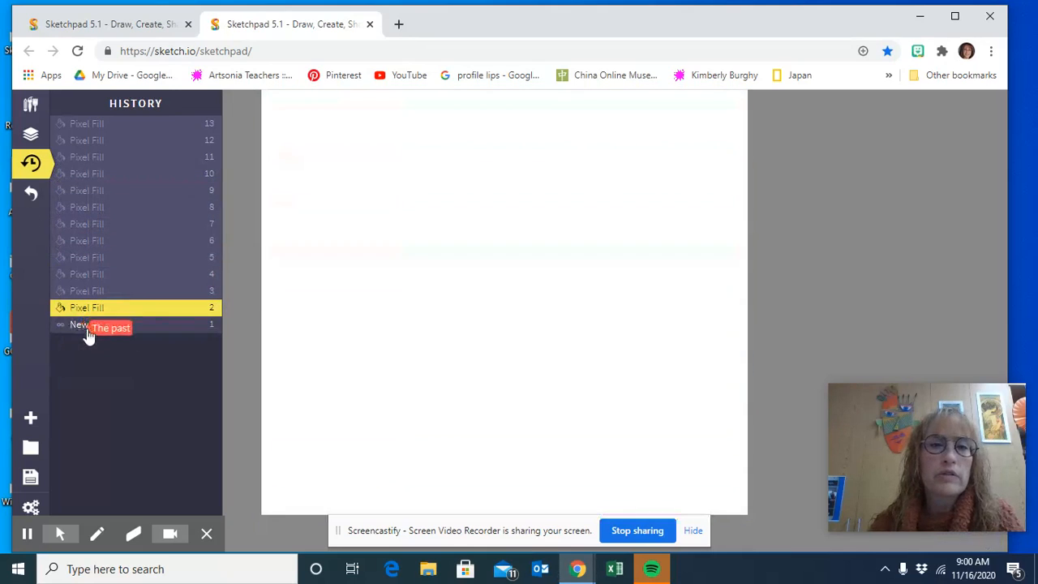
{"action": "left_click", "coordinate": [89, 328]}
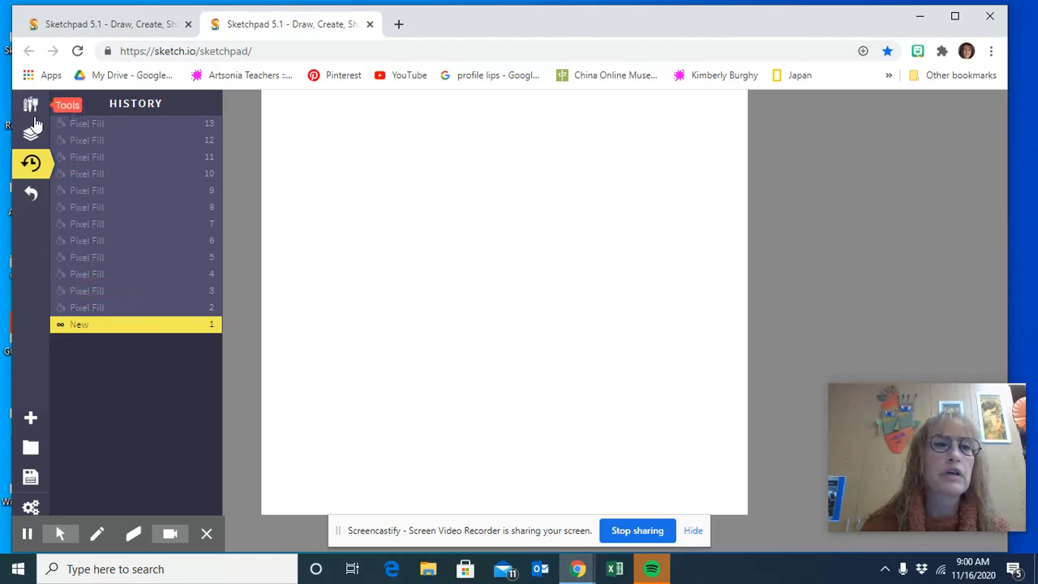
Return to the Pixel Fill tool and fill the blank canvas with the 50% opacity yellow
{"action": "left_click", "coordinate": [31, 110]}
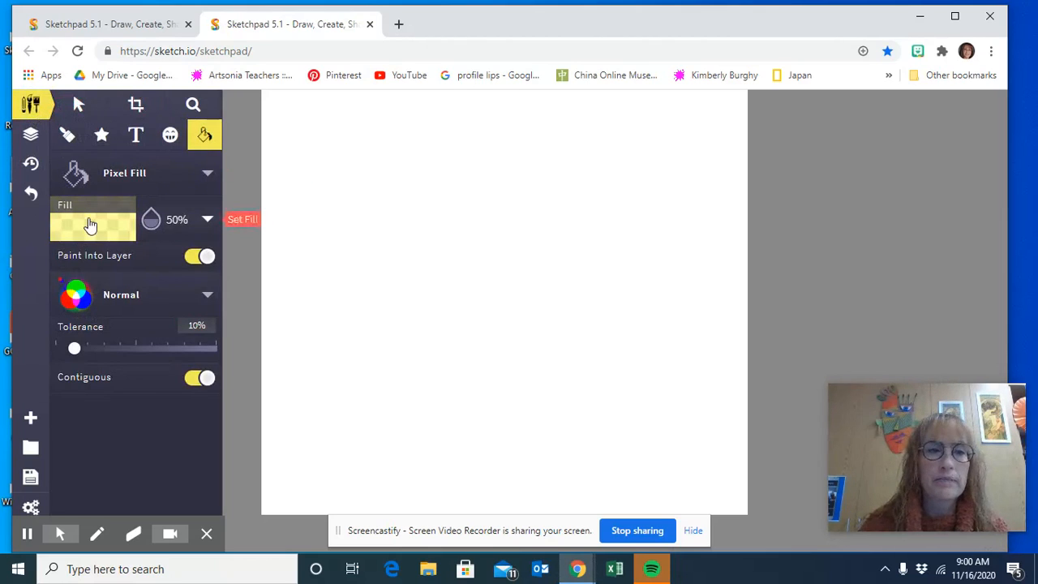
{"action": "left_click", "coordinate": [481, 208]}
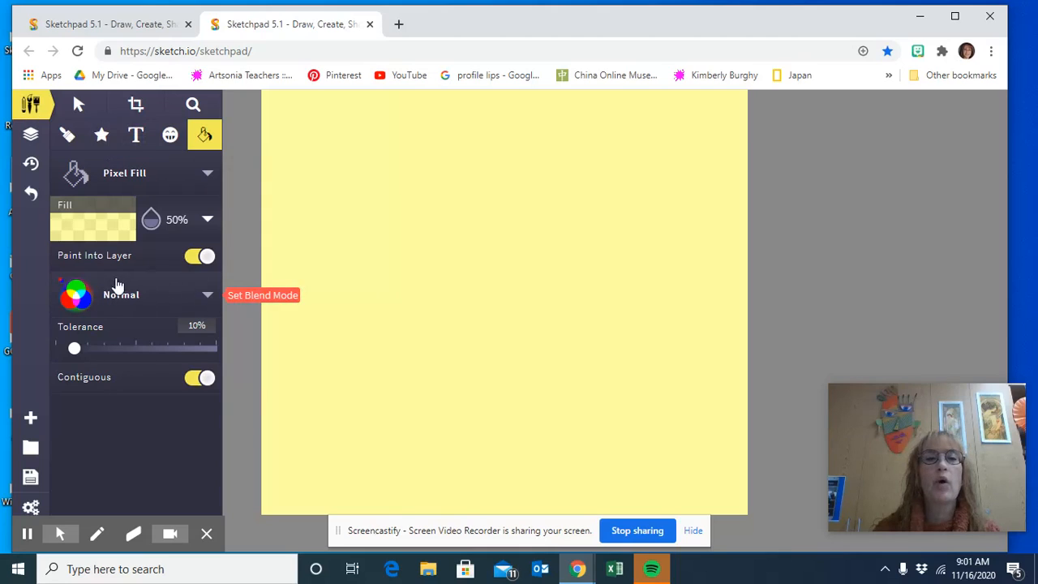
Switch to the shape tool and choose Star from the available shapes
{"action": "left_click", "coordinate": [102, 140]}
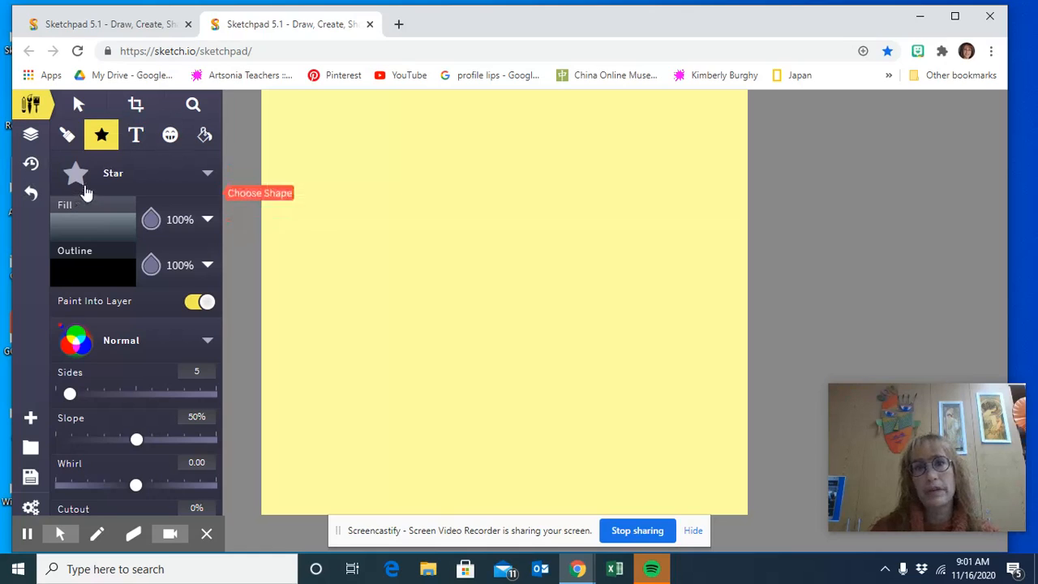
{"action": "left_click", "coordinate": [208, 177]}
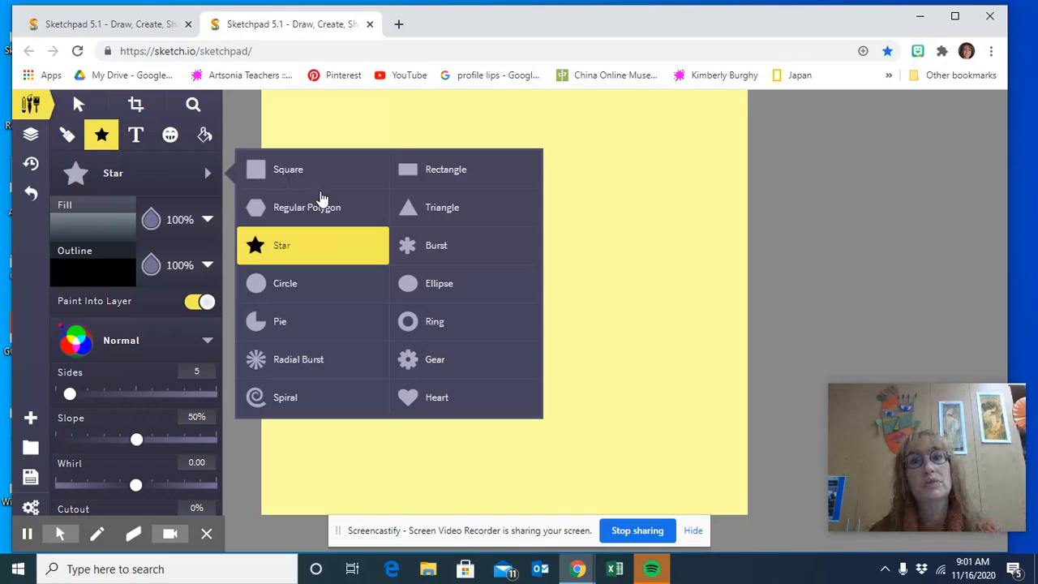
{"action": "left_click", "coordinate": [254, 254]}
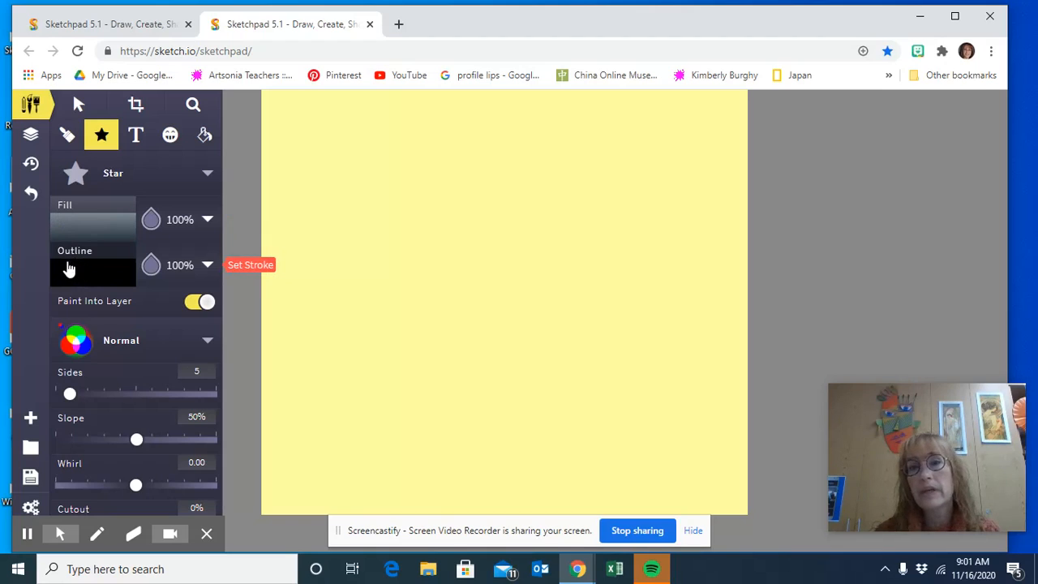
Change the star's fill to a solid color and try the swatches ffac79, ff6c20 and ff8888
{"action": "left_click", "coordinate": [85, 231]}
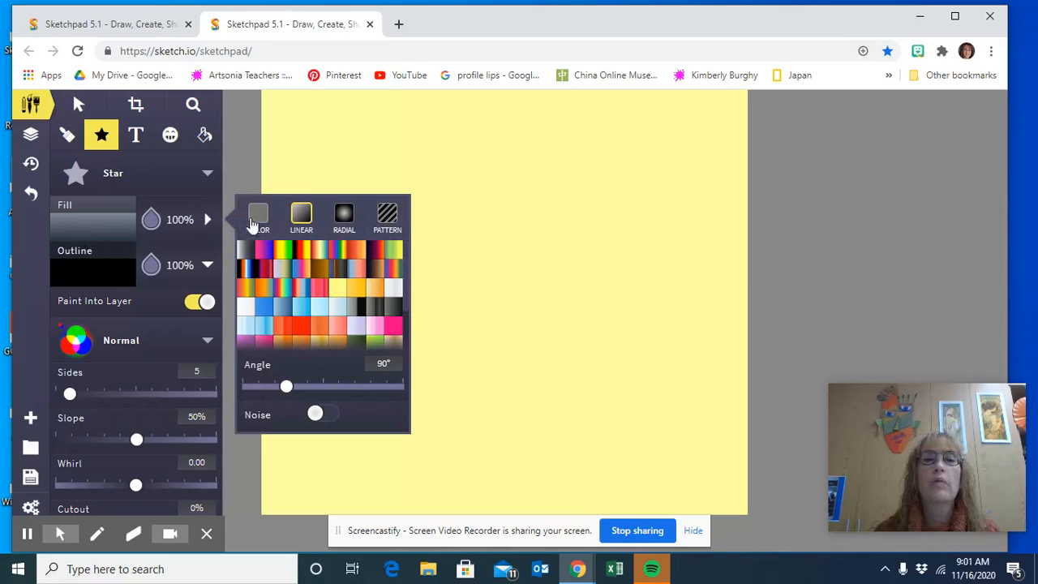
{"action": "left_click", "coordinate": [256, 218]}
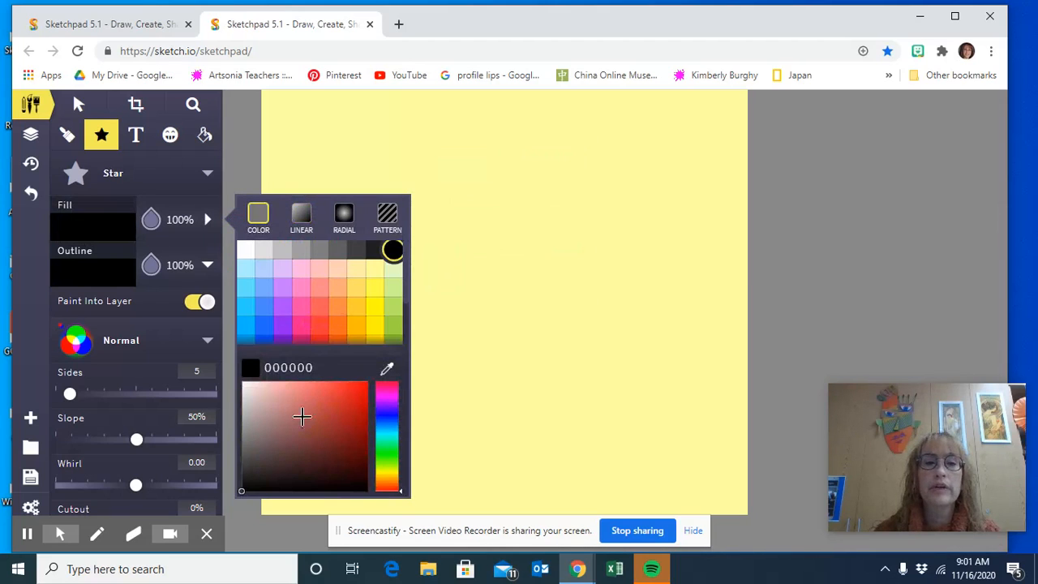
{"action": "left_click", "coordinate": [338, 288]}
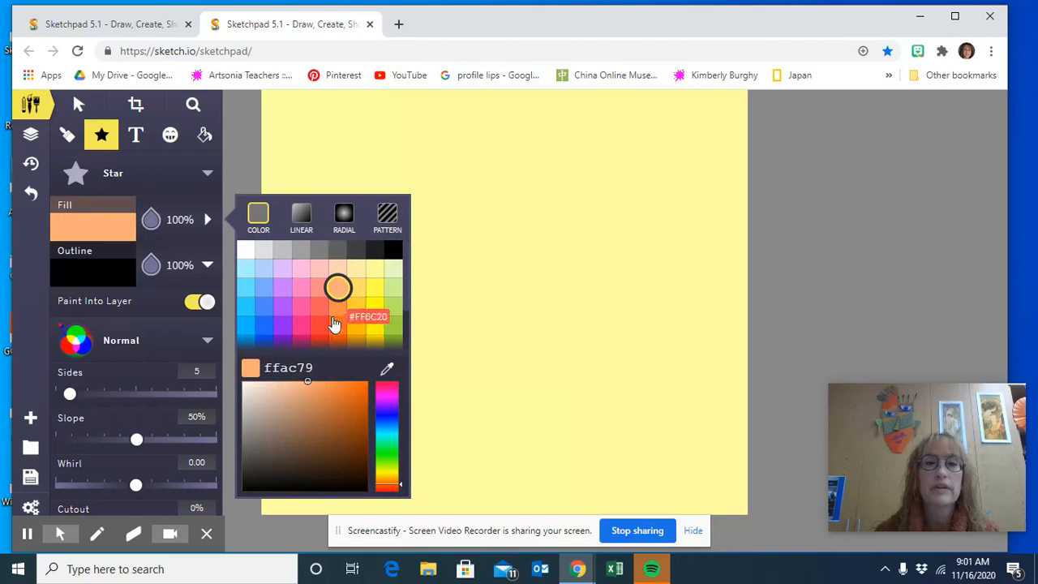
{"action": "left_click", "coordinate": [339, 325]}
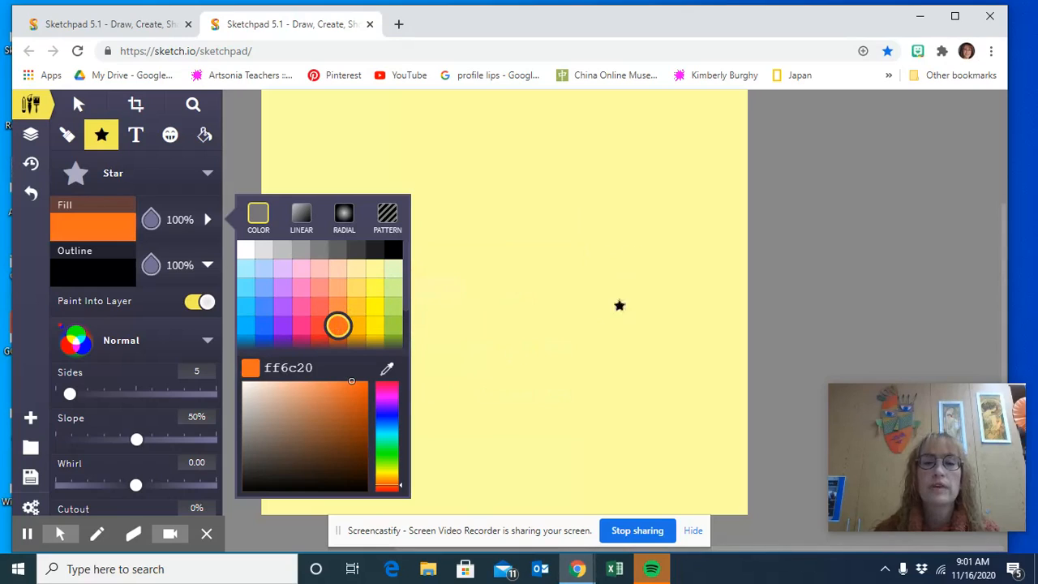
{"action": "left_click", "coordinate": [320, 288]}
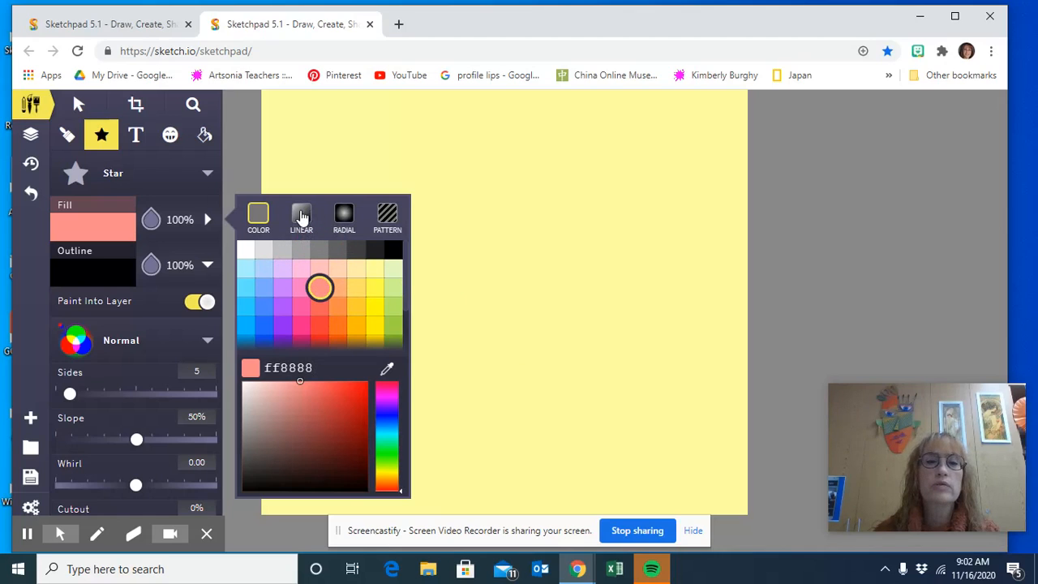
Set the star's fill to the black, red and yellow linear gradient with its angle at 109°
{"action": "left_click", "coordinate": [301, 216]}
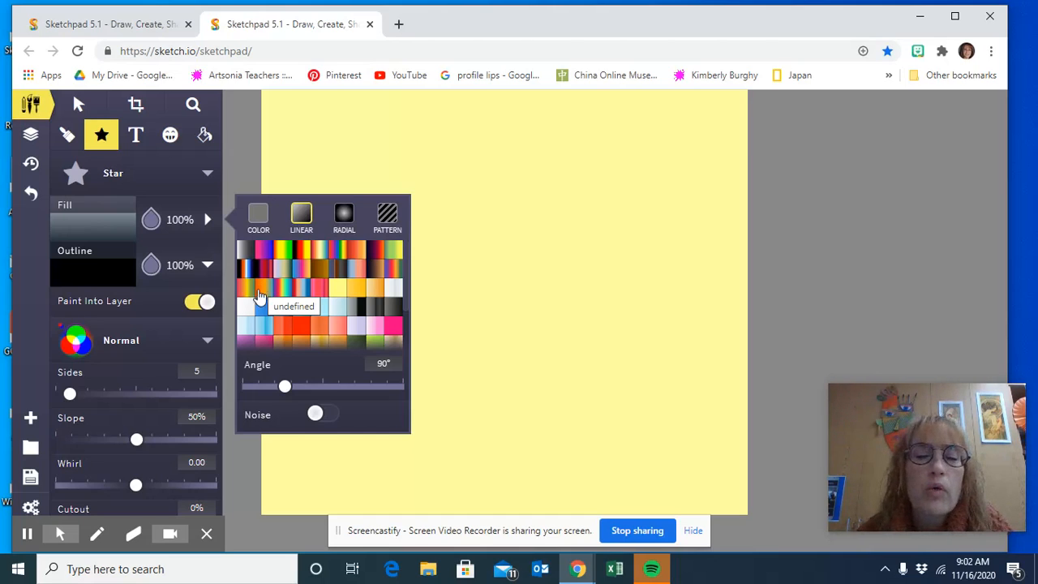
{"action": "left_click", "coordinate": [299, 252]}
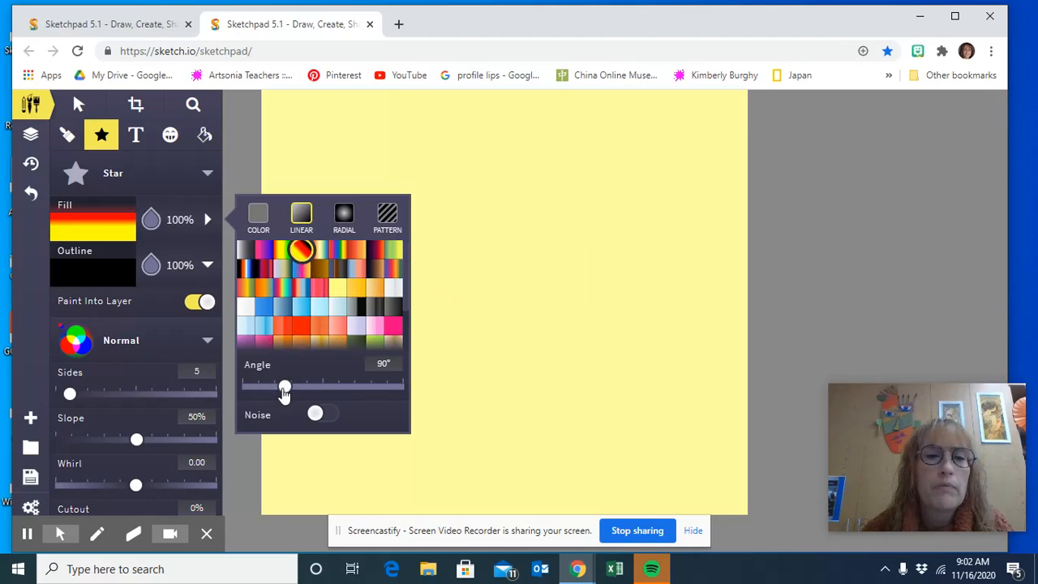
{"action": "mouse_move", "coordinate": [283, 389]}
{"action": "left_mouse_down"}
{"action": "mouse_move", "coordinate": [261, 389]}
{"action": "mouse_move", "coordinate": [364, 389]}
{"action": "mouse_move", "coordinate": [295, 389]}
{"action": "left_mouse_up"}
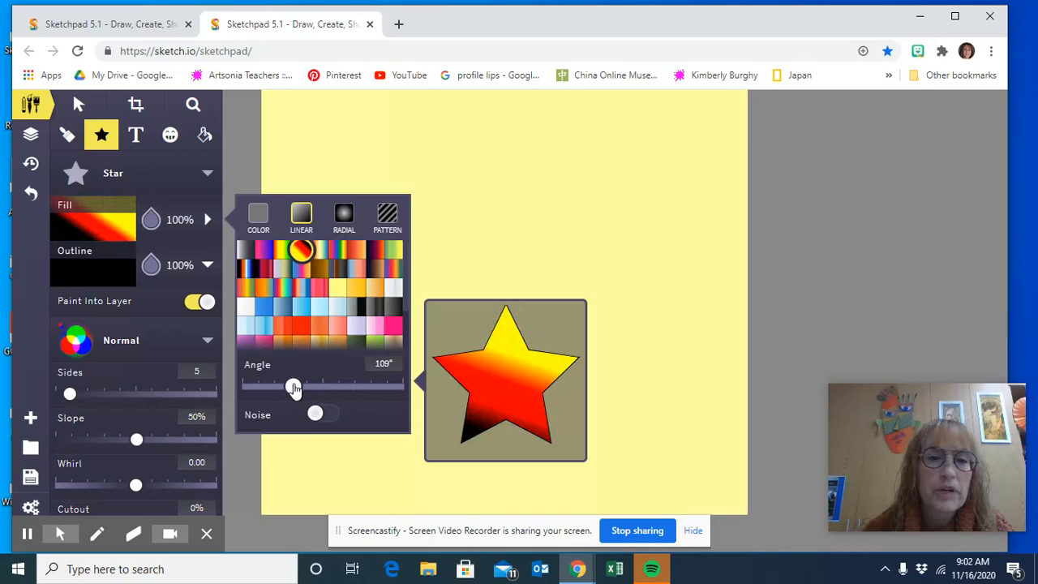
Try noise on the star's linear gradient, rotate the gradient angle to 202°, and turn the noise off again
{"action": "left_click", "coordinate": [329, 415]}
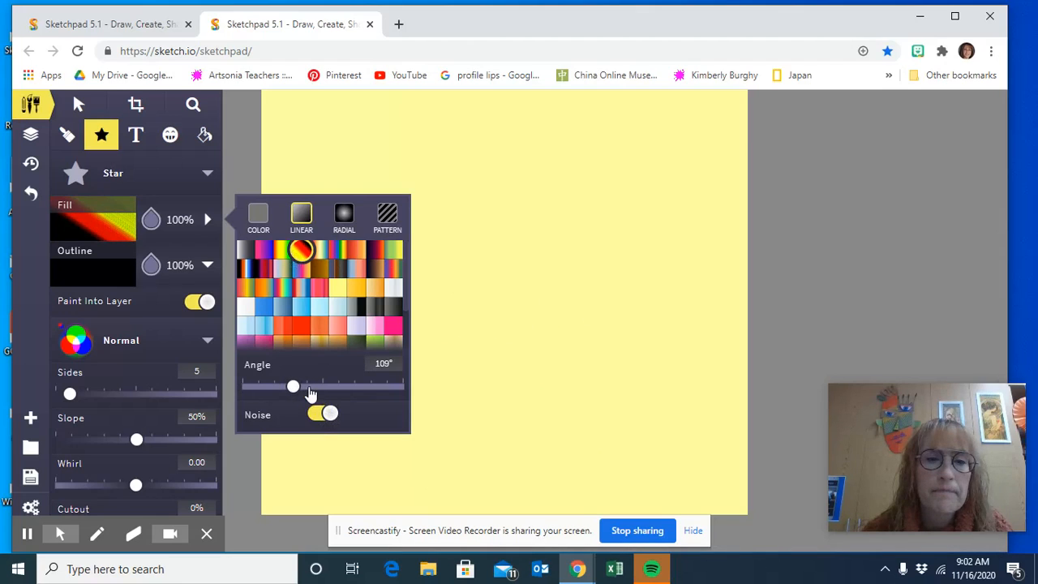
{"action": "left_click_drag", "start_coordinate": [295, 391], "coordinate": [298, 392]}
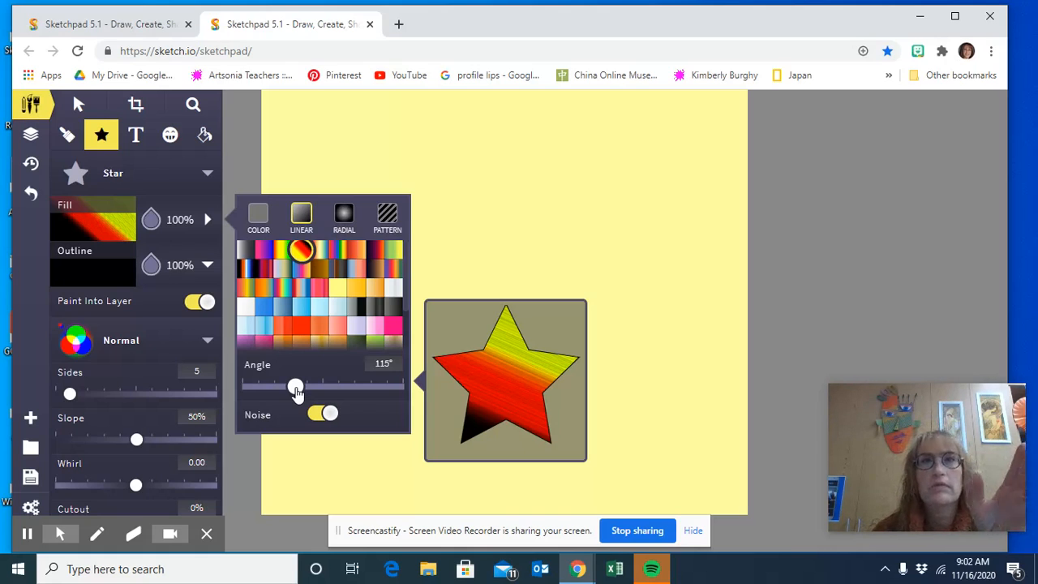
{"action": "left_click_drag", "start_coordinate": [302, 387], "coordinate": [303, 387]}
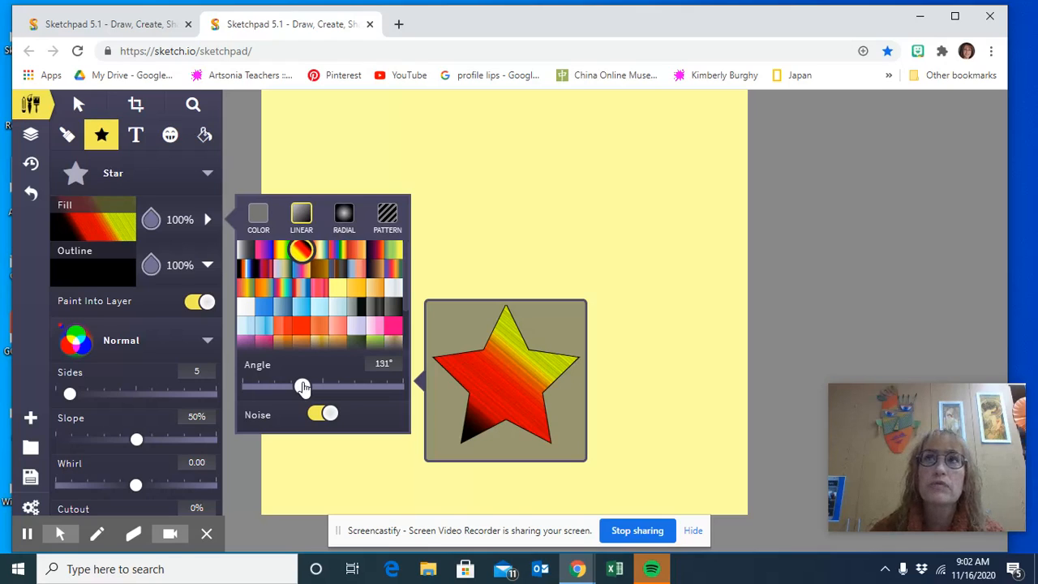
{"action": "left_click_drag", "start_coordinate": [302, 387], "coordinate": [305, 386]}
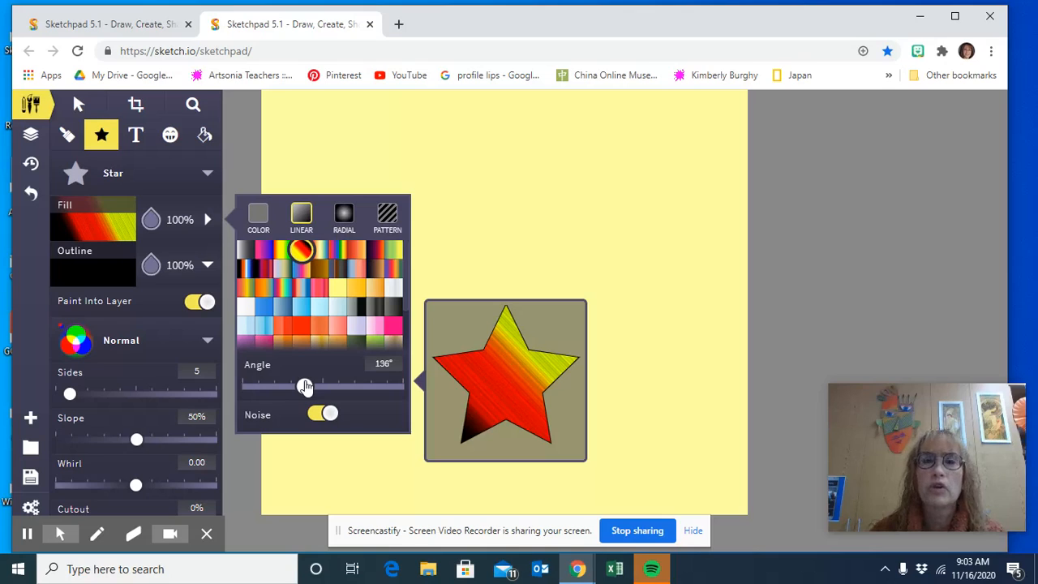
{"action": "left_click_drag", "start_coordinate": [304, 386], "coordinate": [306, 386]}
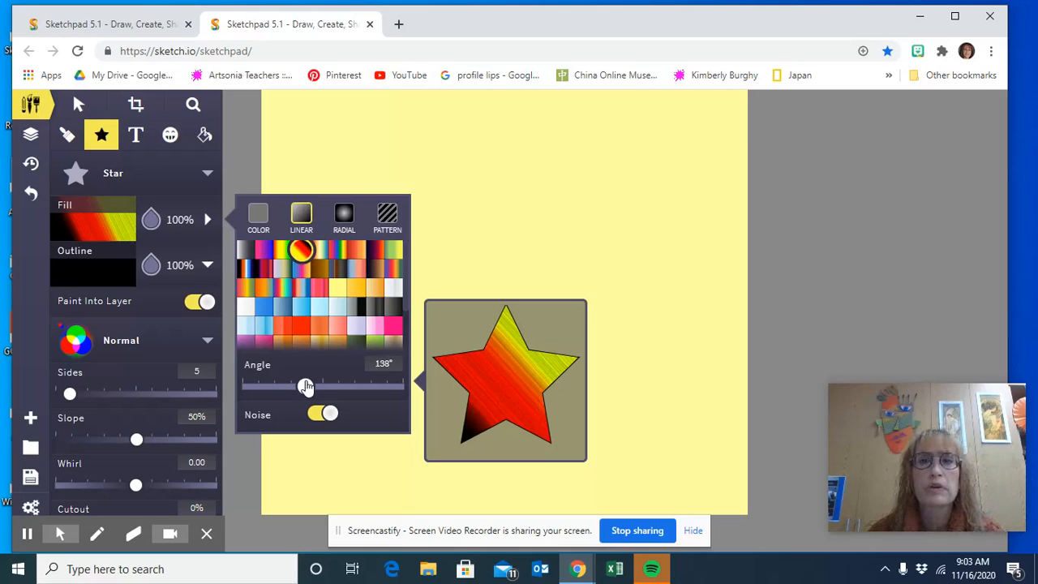
{"action": "left_click_drag", "start_coordinate": [306, 386], "coordinate": [336, 379]}
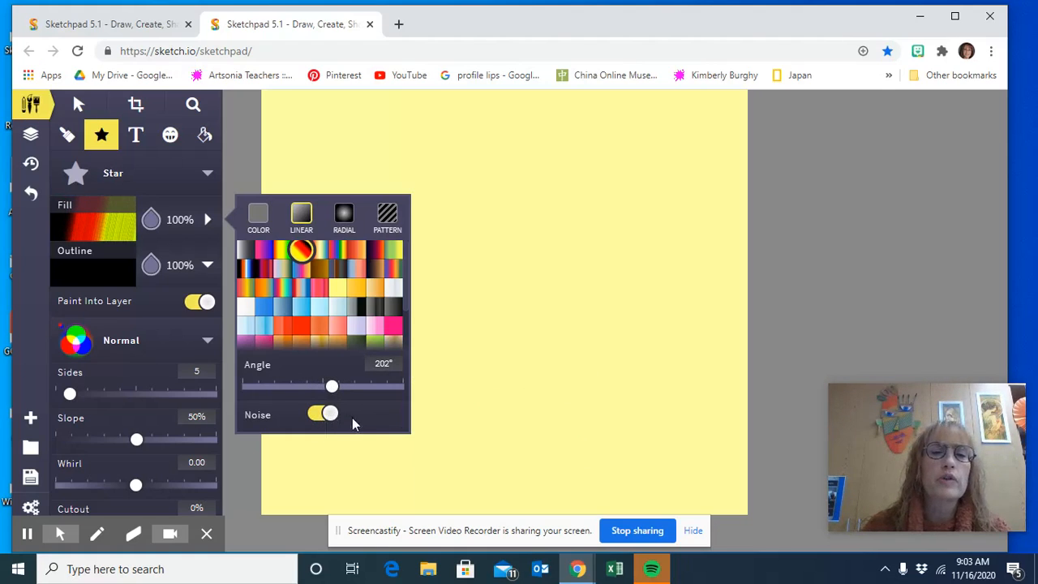
{"action": "left_click", "coordinate": [323, 416]}
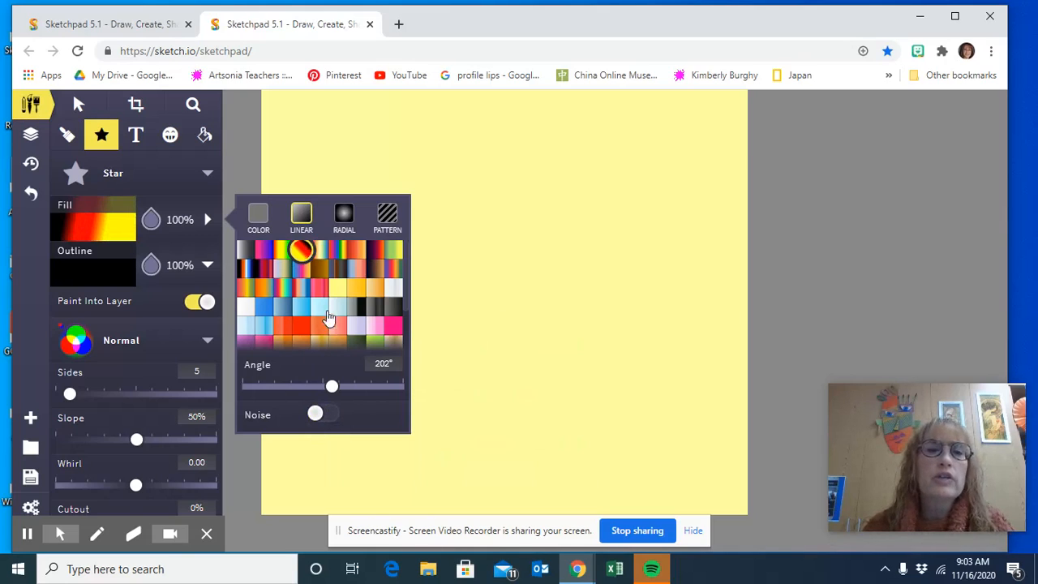
Set the star's fill to the rainbow radial gradient and try it with noise on and off
{"action": "left_click", "coordinate": [344, 212]}
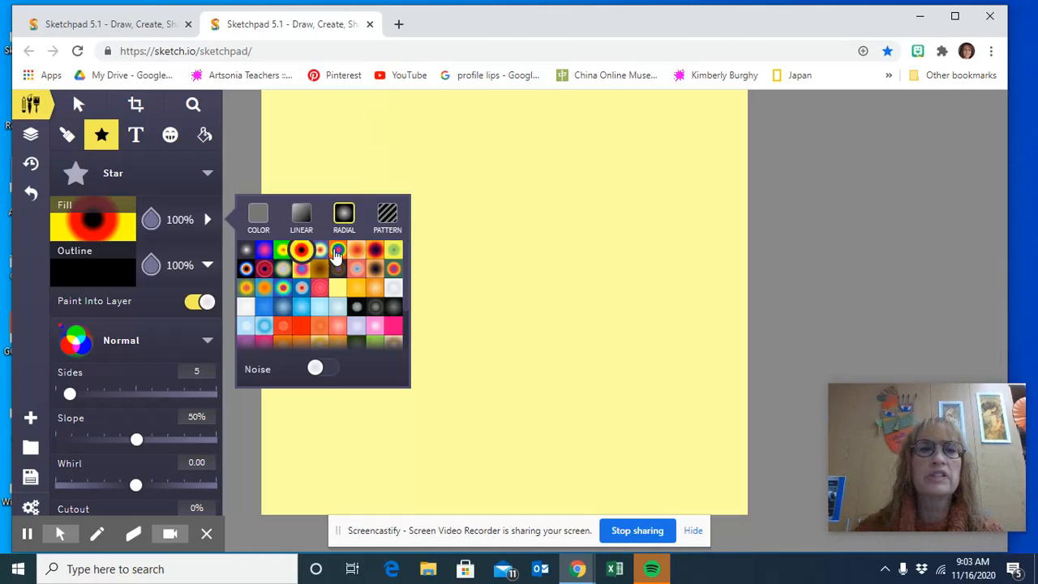
{"action": "left_click", "coordinate": [337, 252]}
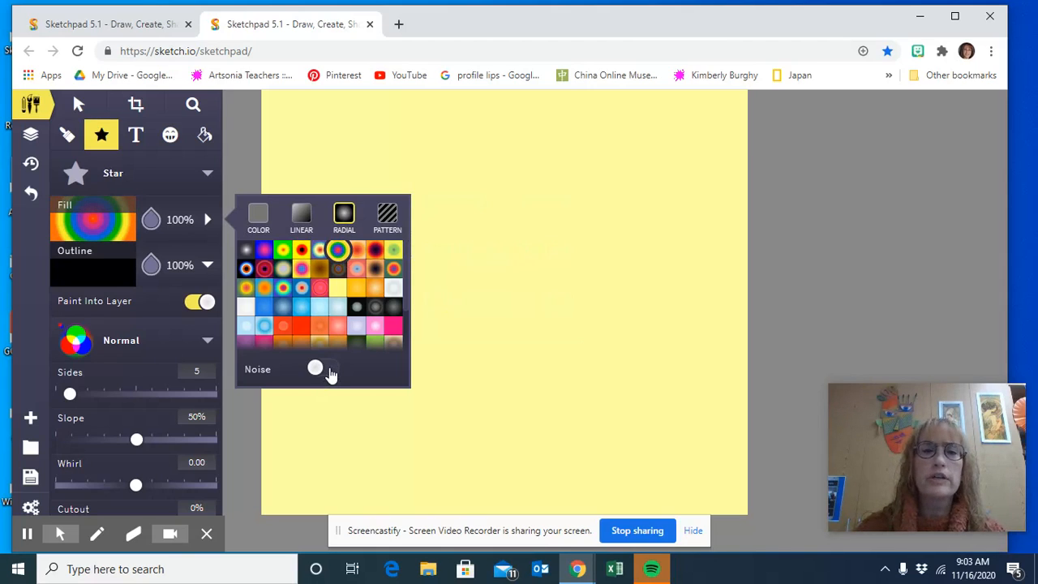
{"action": "left_click", "coordinate": [328, 372]}
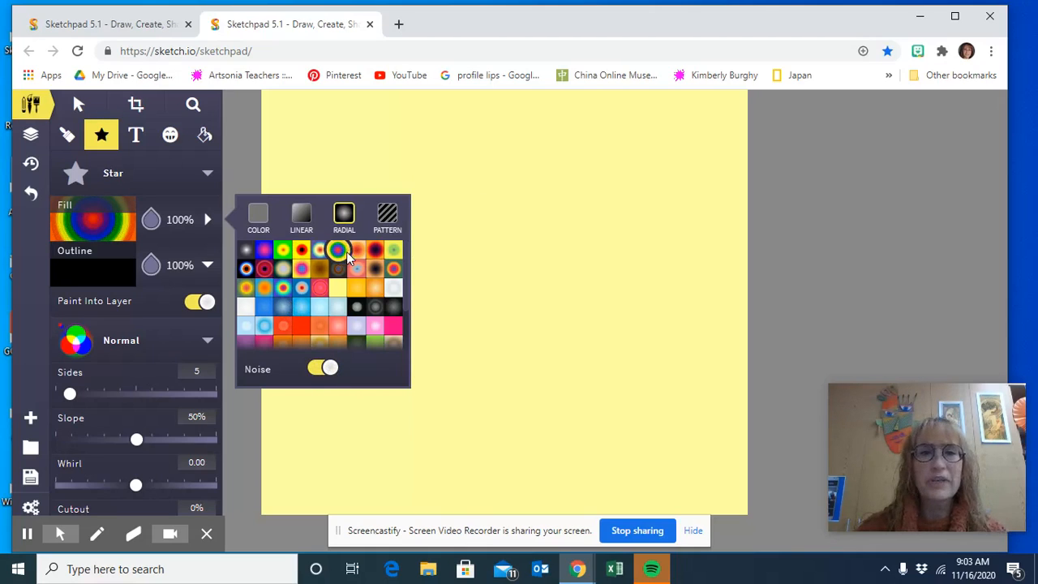
{"action": "left_click", "coordinate": [313, 371]}
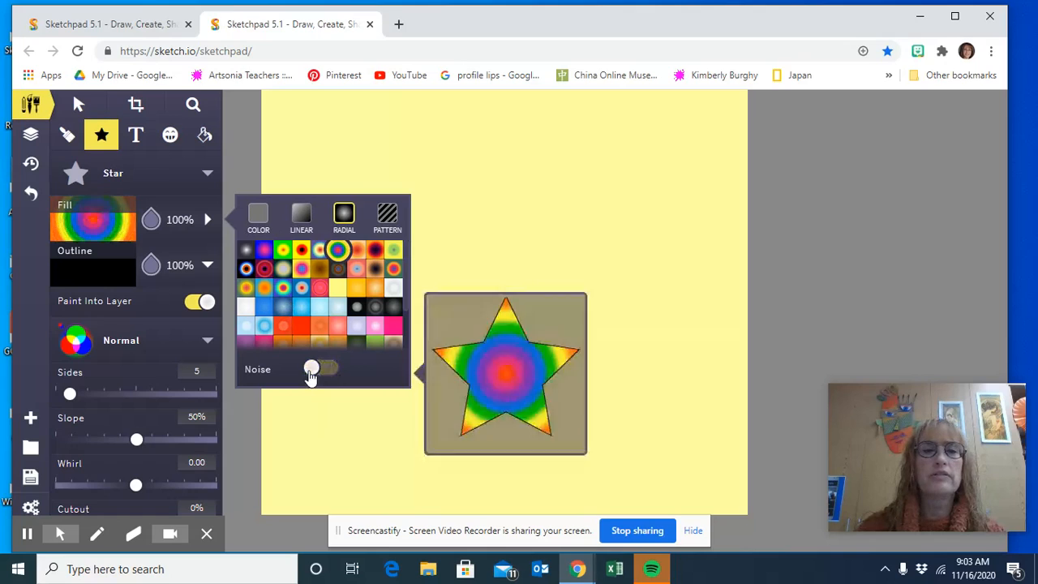
{"action": "left_click", "coordinate": [344, 251]}
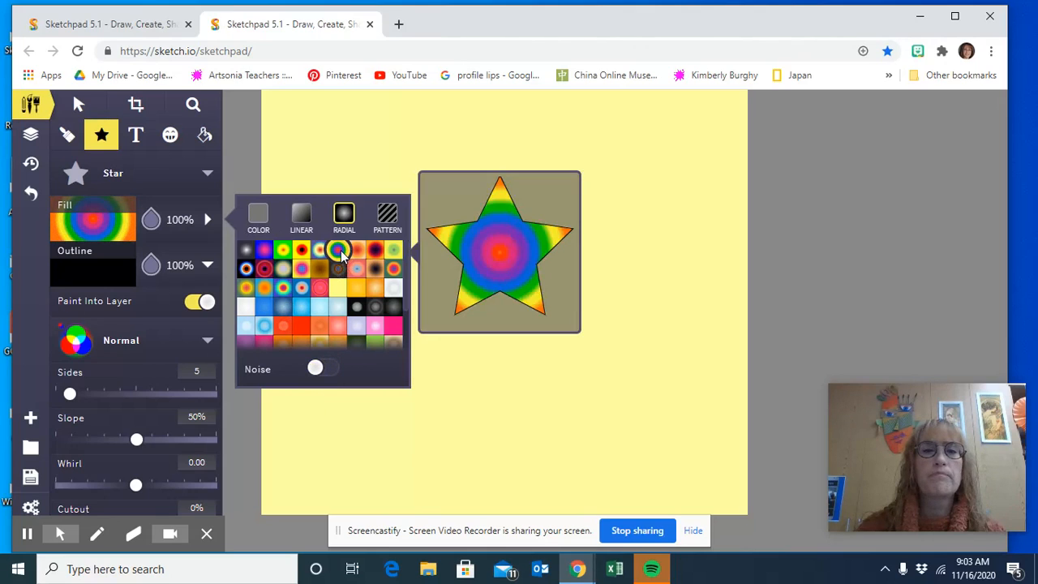
Try pattern fills on the star, including the blue and orange swirls and the yellow leaves
{"action": "left_click", "coordinate": [387, 216]}
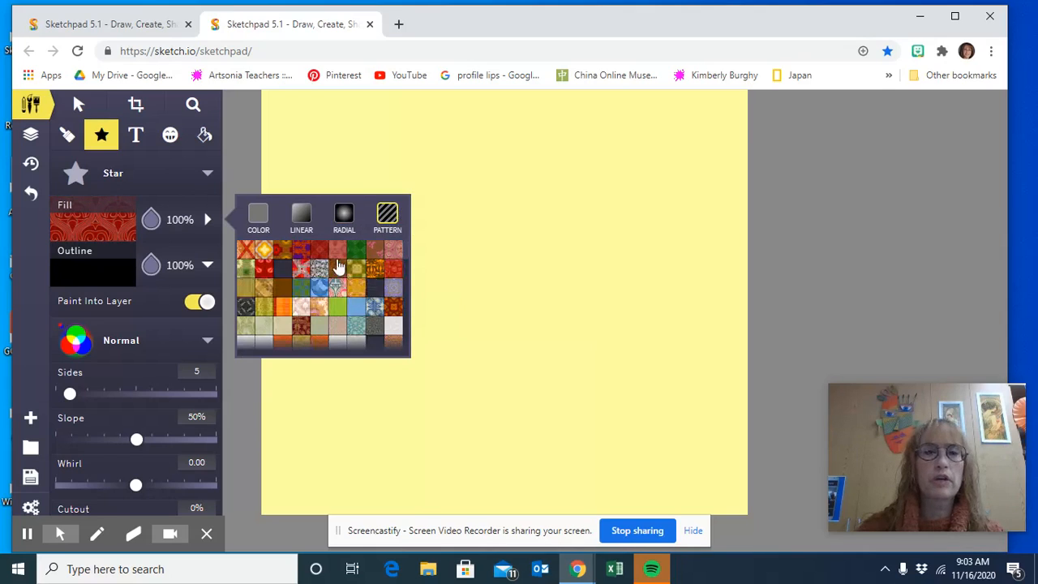
{"action": "scroll", "coordinate": [331, 288], "scroll_direction": "down", "scroll_amount": 5}
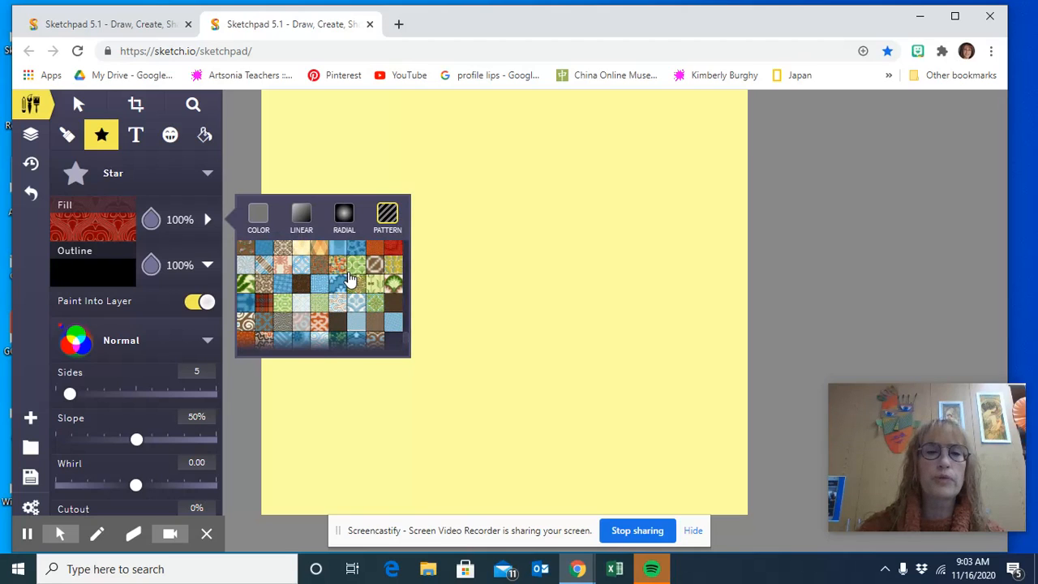
{"action": "left_click", "coordinate": [247, 286]}
{"action": "left_click", "coordinate": [337, 302]}
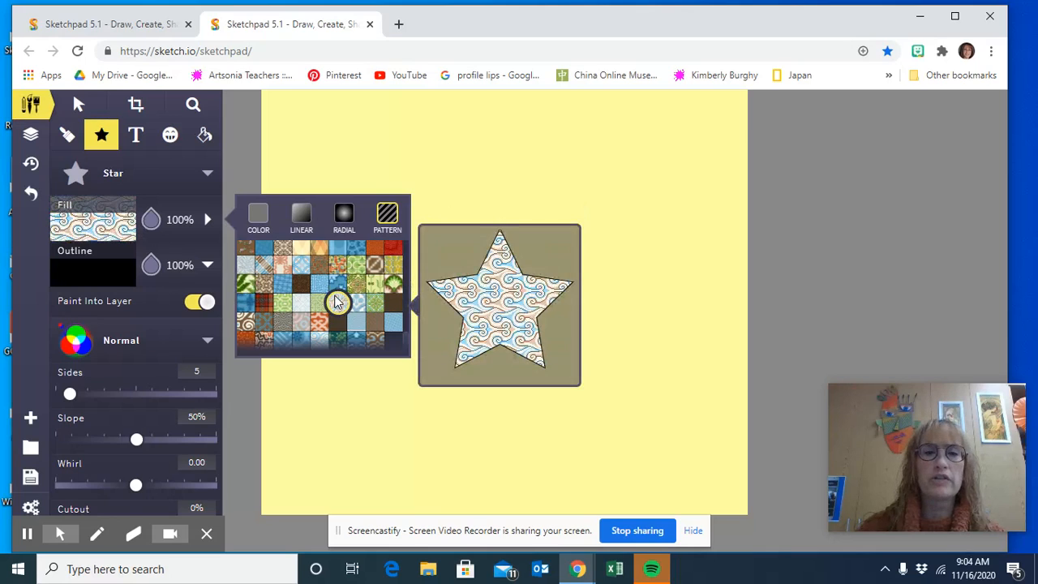
{"action": "left_click", "coordinate": [392, 266]}
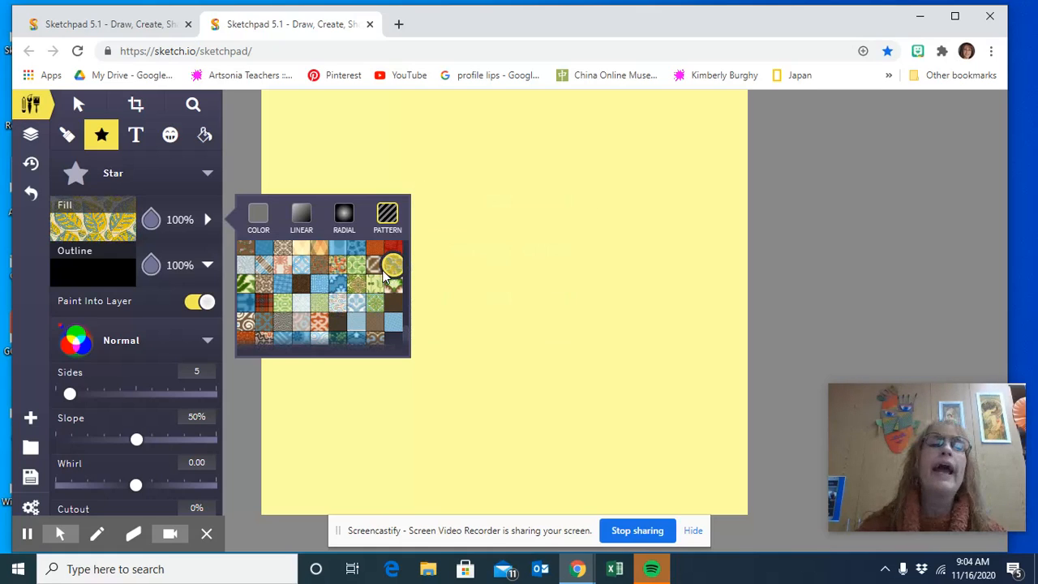
Set the star's fill back to the black, red and yellow linear gradient at a 0° angle
{"action": "left_click", "coordinate": [260, 215]}
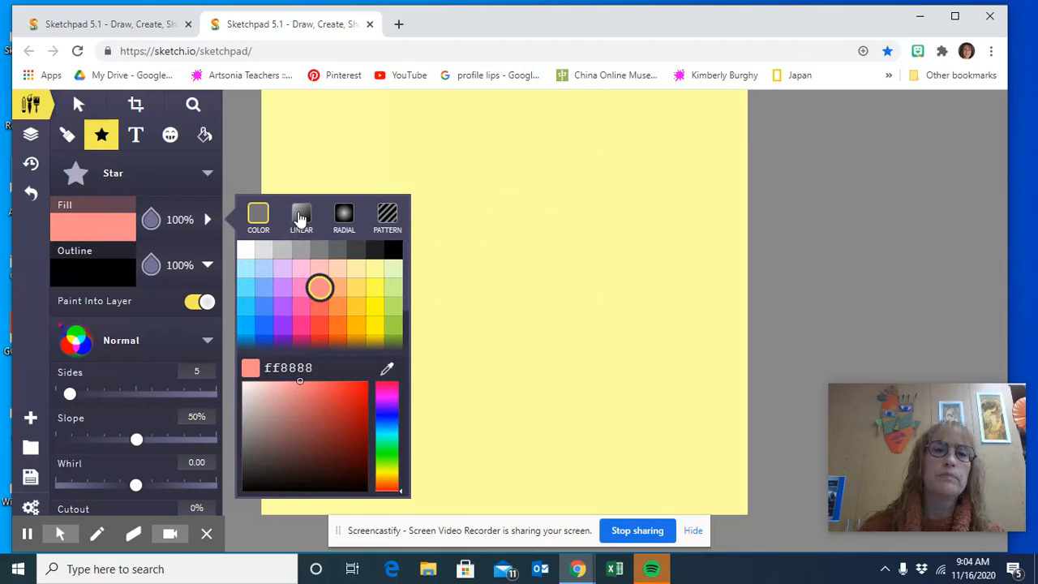
{"action": "left_click", "coordinate": [300, 216]}
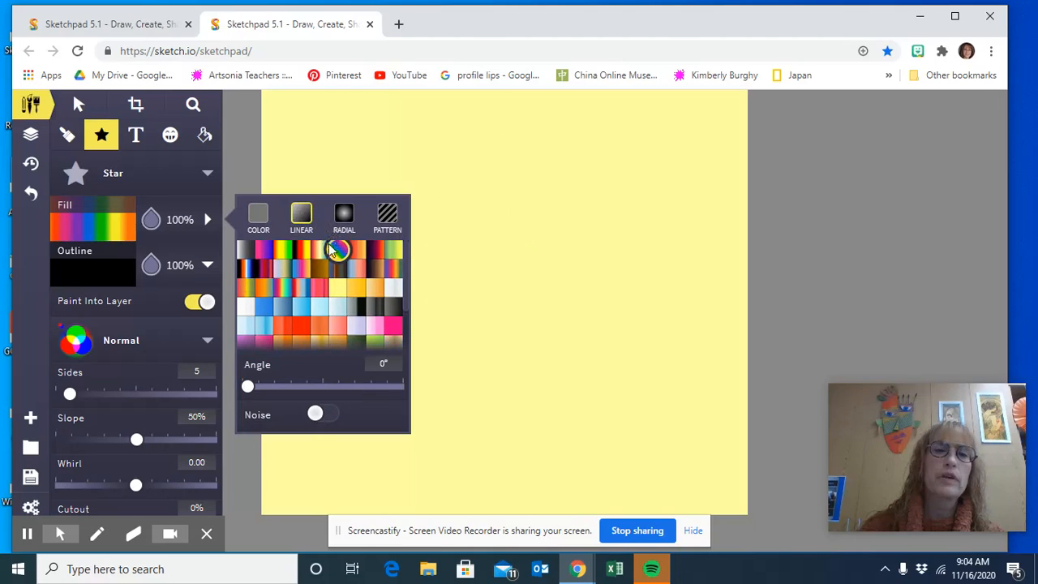
{"action": "left_click", "coordinate": [301, 250]}
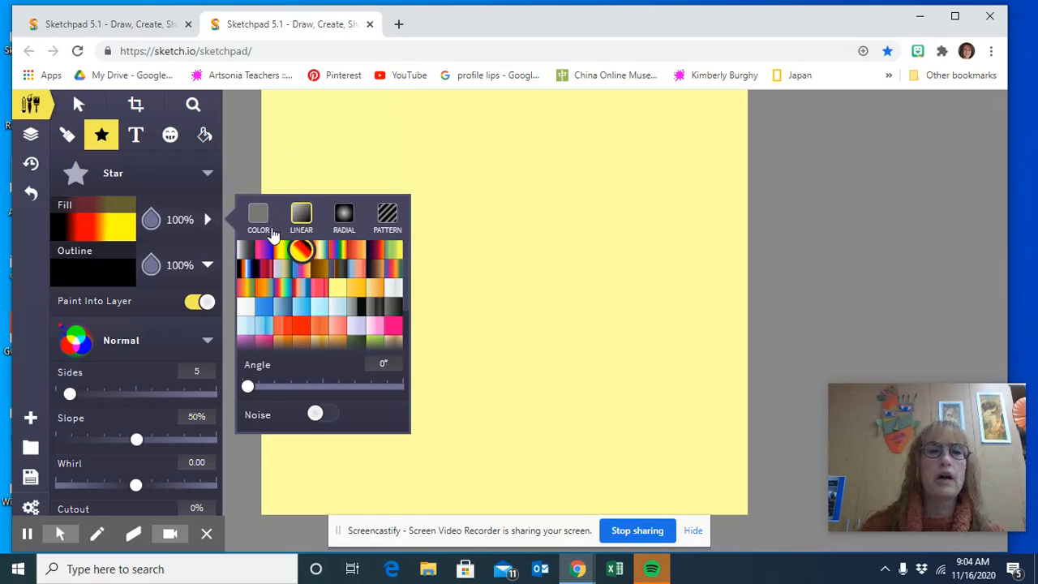
{"action": "left_click", "coordinate": [207, 221]}
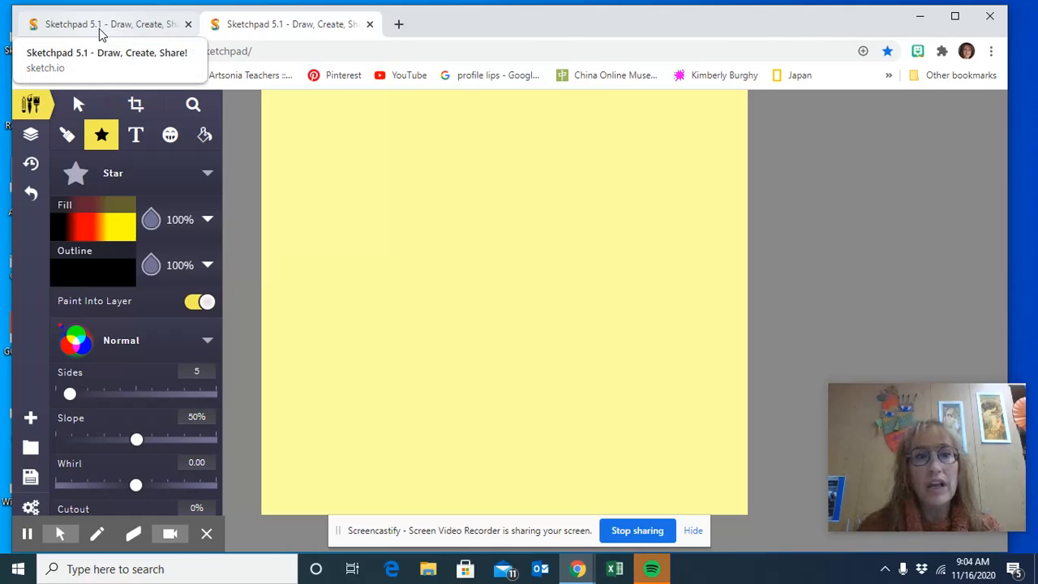
Set the star's outline to the light green cef28f with a line width of 14px
{"action": "left_click", "coordinate": [83, 278]}
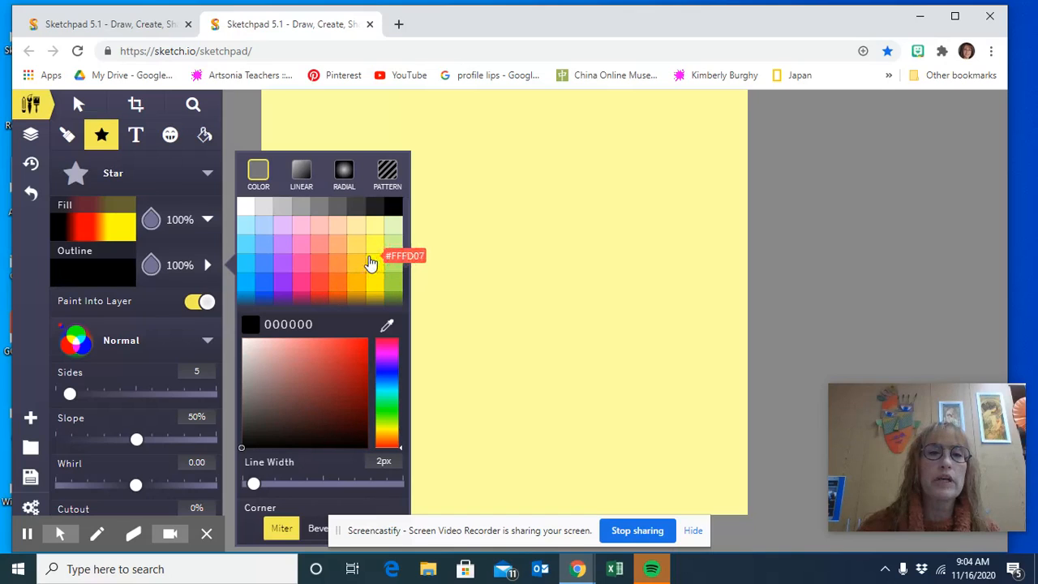
{"action": "left_click", "coordinate": [393, 245]}
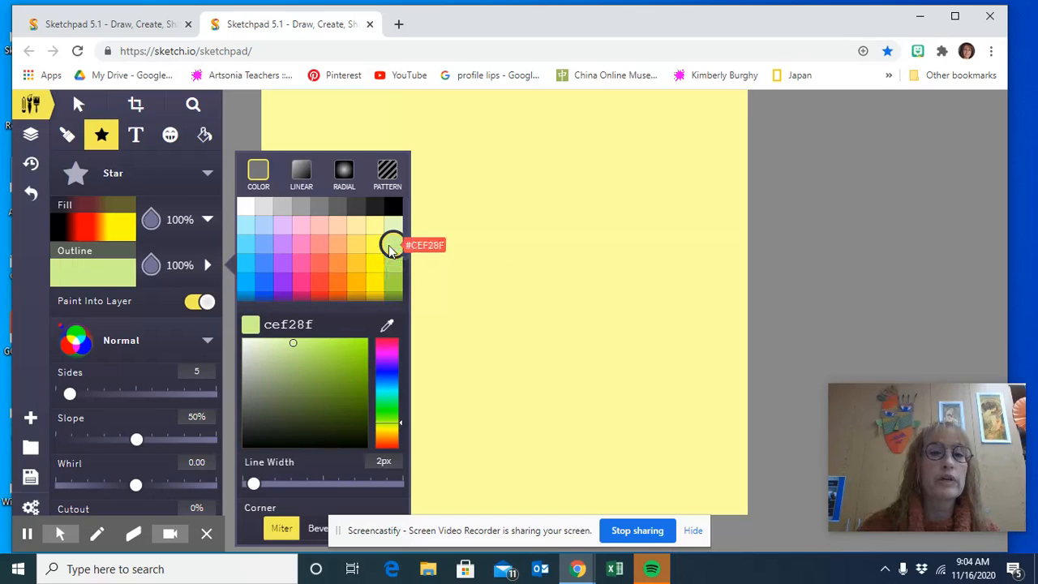
{"action": "left_click_drag", "start_coordinate": [286, 485], "coordinate": [247, 484]}
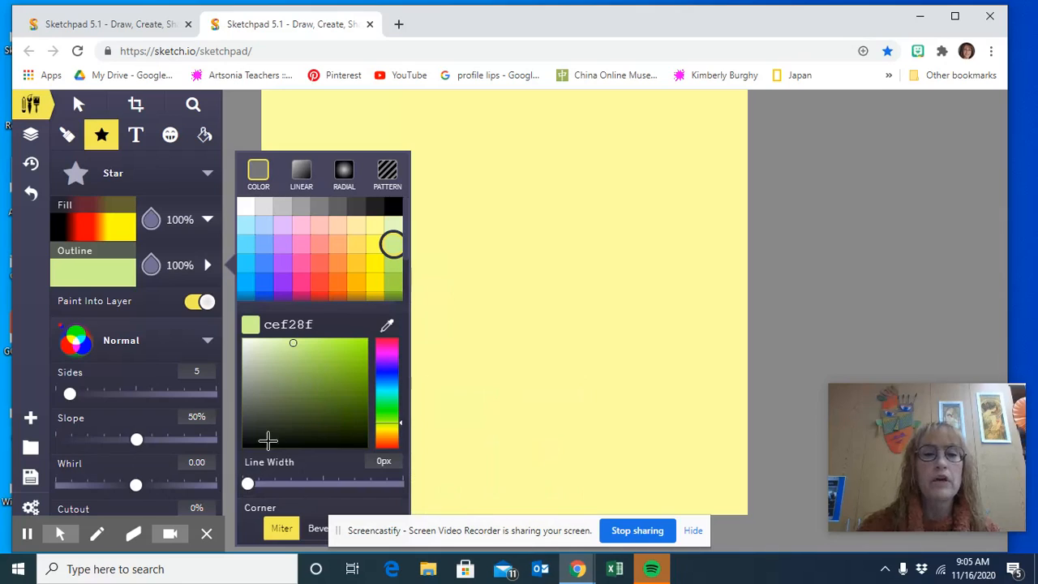
{"action": "left_click_drag", "start_coordinate": [248, 484], "coordinate": [291, 484]}
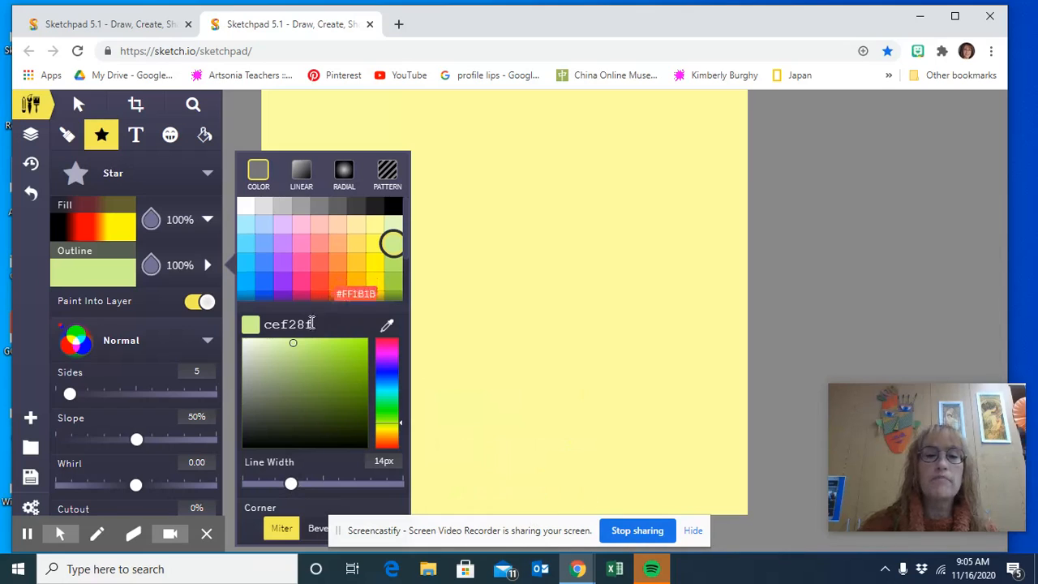
Compare Bevel and Miter corners on the star's outline, keep Miter, and change the outline color to purple 9123f3
{"action": "scroll", "coordinate": [323, 290], "scroll_direction": "down", "scroll_amount": 2}
{"action": "left_click", "coordinate": [317, 528]}
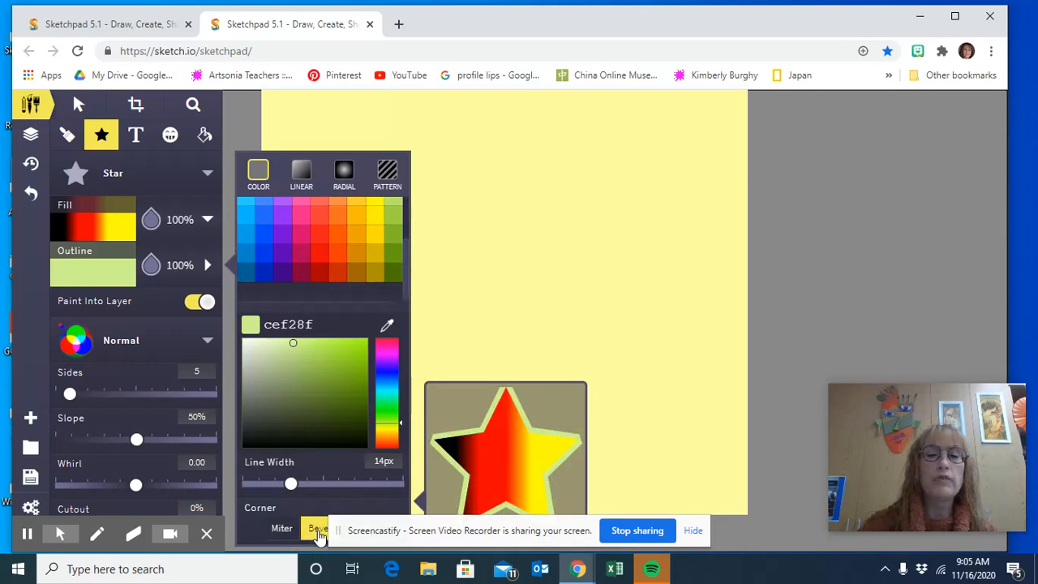
{"action": "left_click", "coordinate": [280, 529]}
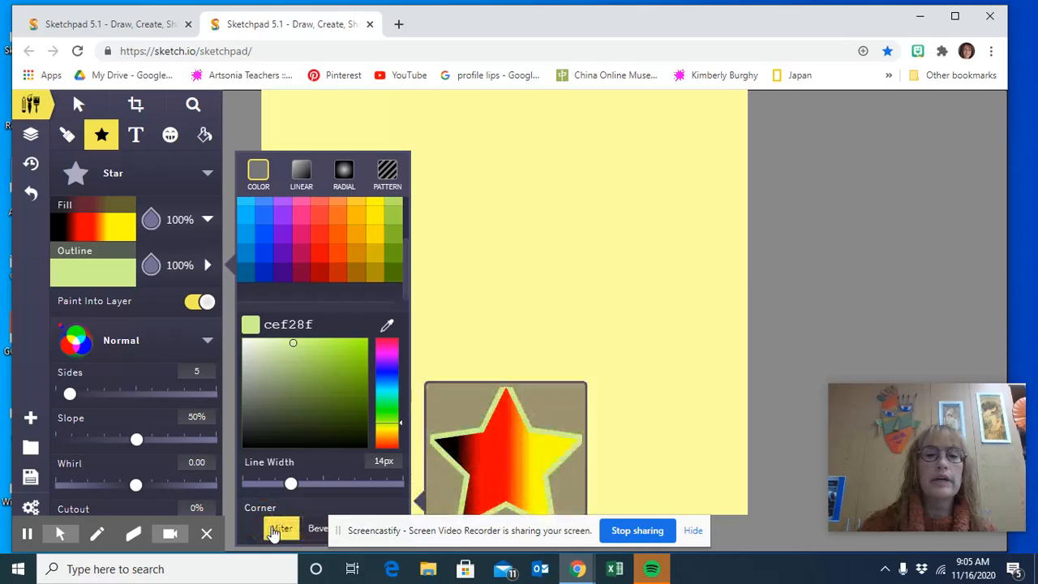
{"action": "left_click", "coordinate": [314, 529]}
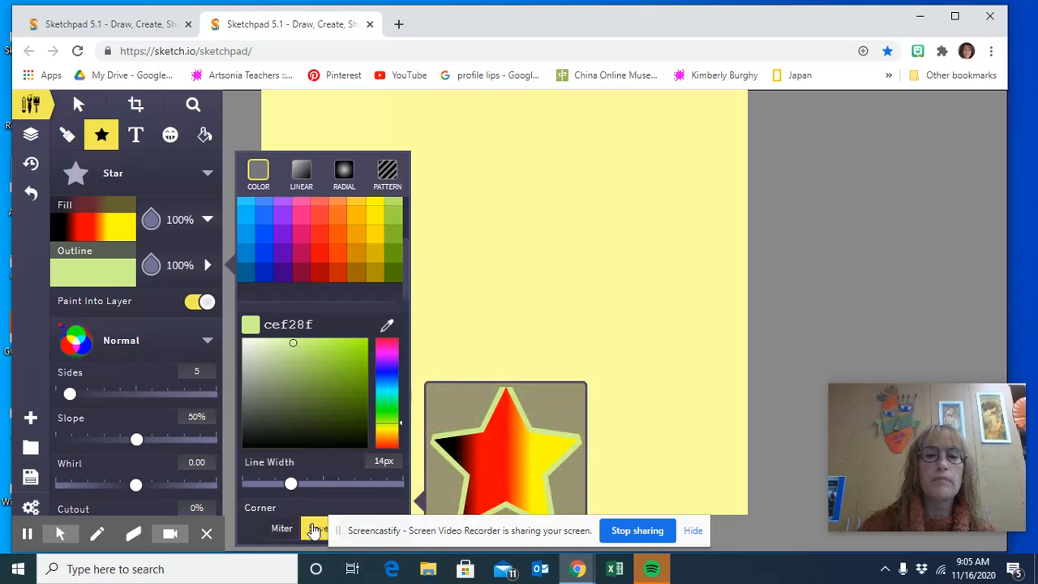
{"action": "left_click", "coordinate": [280, 532]}
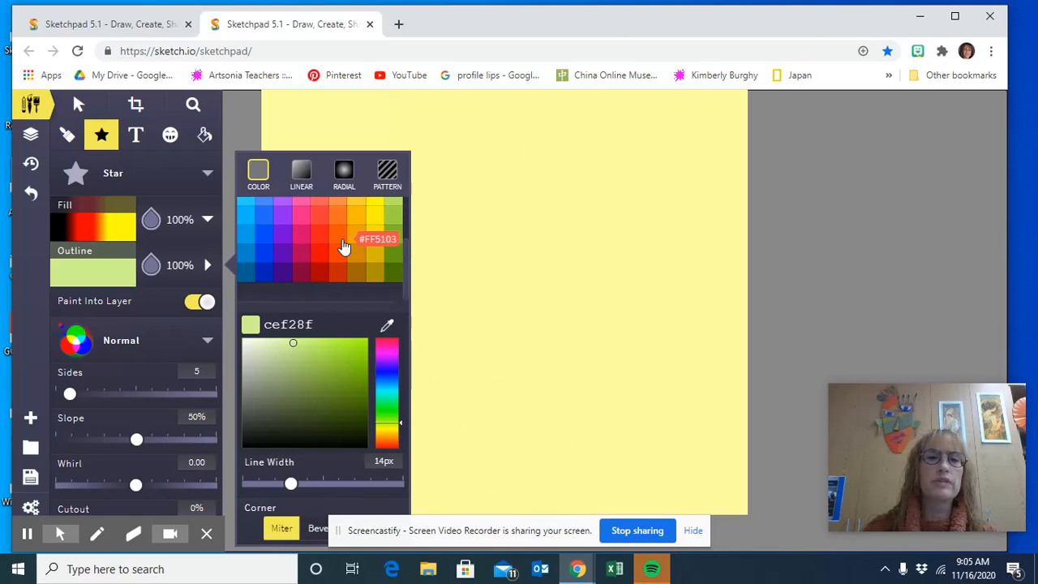
{"action": "left_click", "coordinate": [281, 218]}
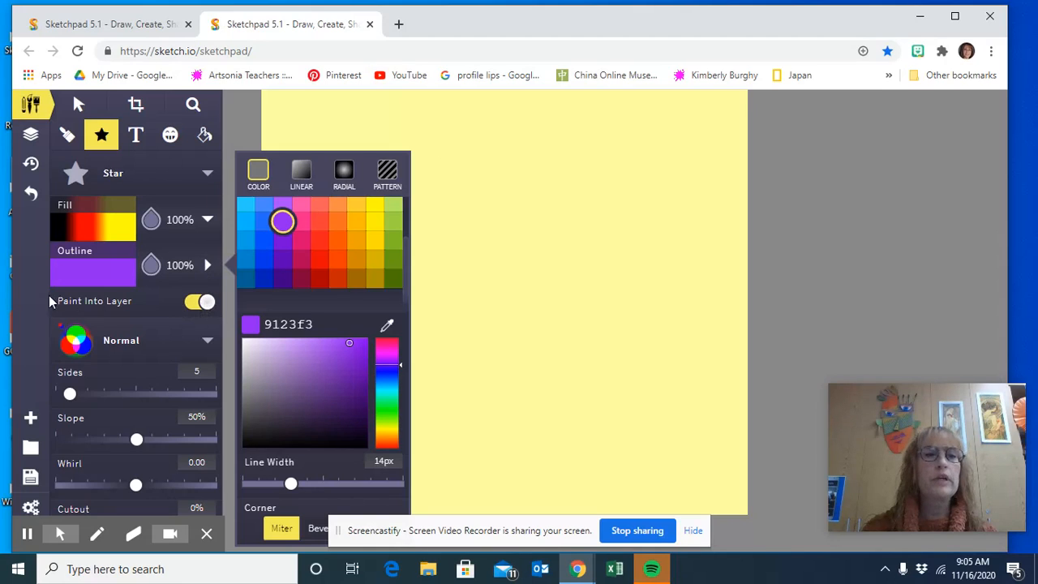
Turn off Paint Into Layer for the Star tool and check the layers list
{"action": "left_click", "coordinate": [195, 302]}
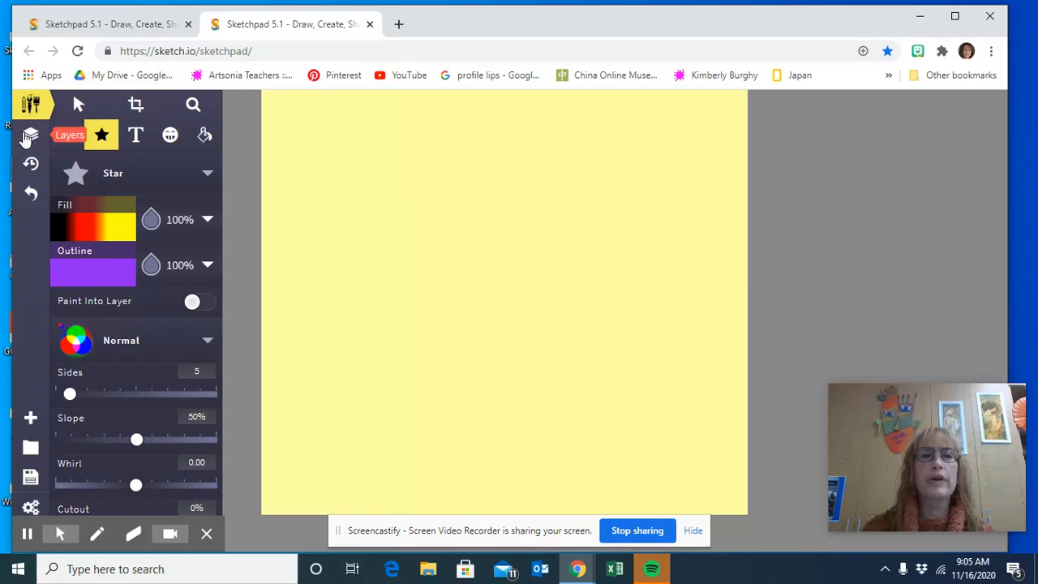
{"action": "left_click", "coordinate": [29, 136]}
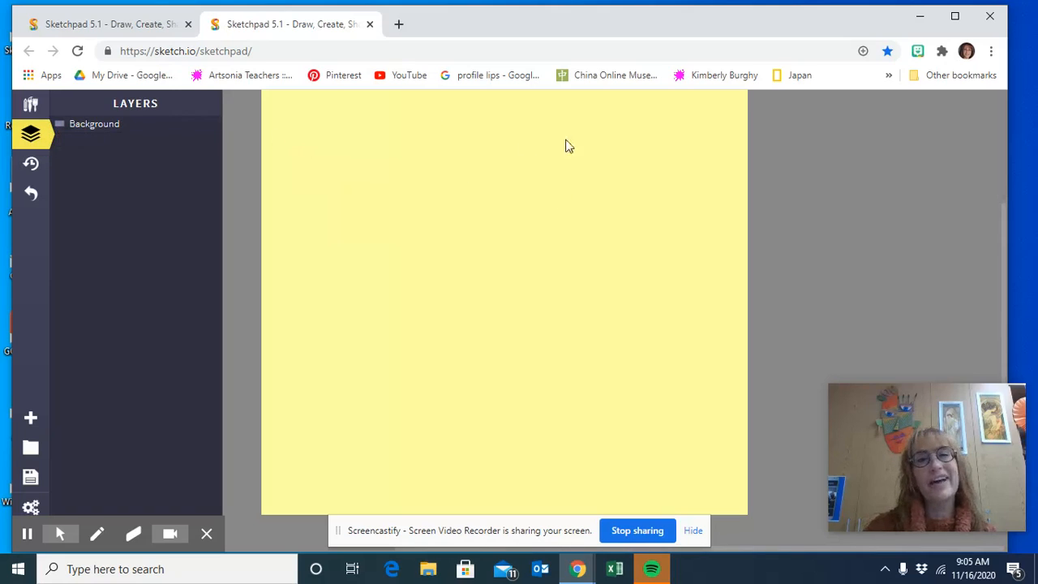
{"action": "left_click", "coordinate": [32, 133]}
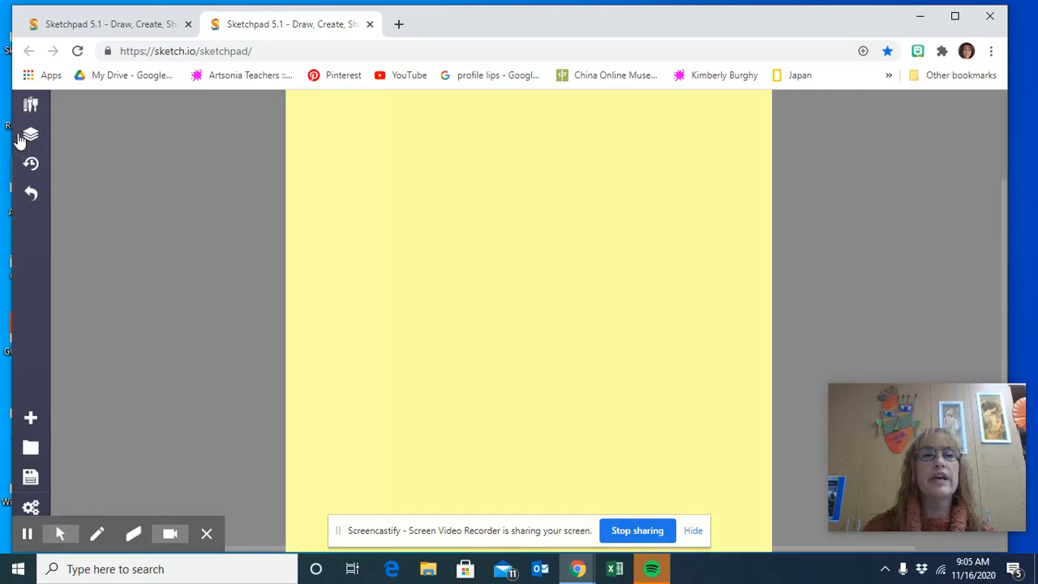
{"action": "left_click", "coordinate": [31, 107]}
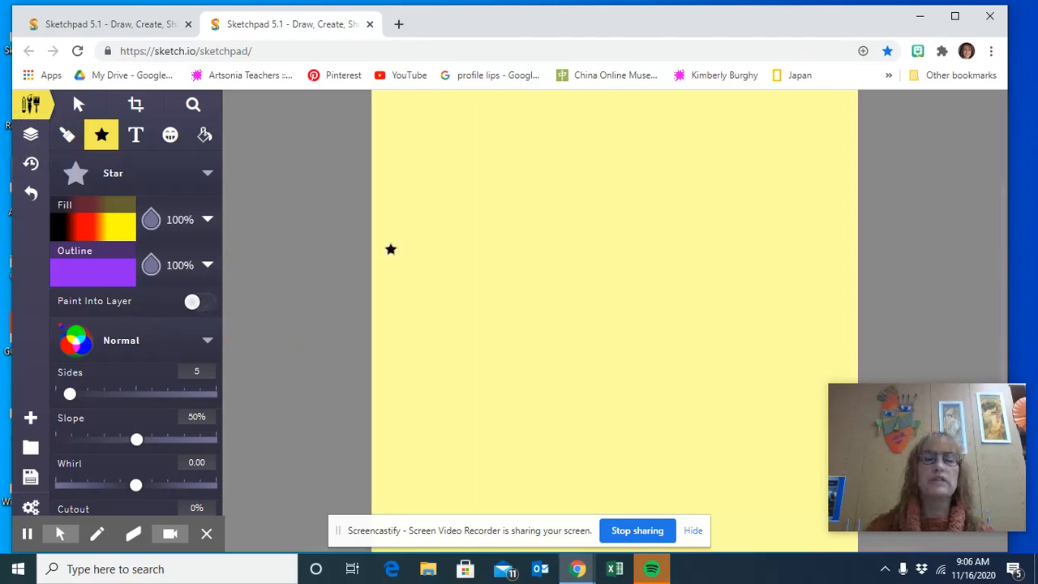
Draw an upright star in the canvas's upper left and a second, tilted star overlapping it
{"action": "mouse_move", "coordinate": [523, 186]}
{"action": "left_mouse_down"}
{"action": "mouse_move", "coordinate": [645, 280]}
{"action": "mouse_move", "coordinate": [589, 194]}
{"action": "mouse_move", "coordinate": [625, 179]}
{"action": "mouse_move", "coordinate": [575, 241]}
{"action": "mouse_move", "coordinate": [424, 327]}
{"action": "mouse_move", "coordinate": [600, 292]}
{"action": "left_mouse_up"}
{"action": "left_click_drag", "start_coordinate": [595, 240], "coordinate": [600, 209]}
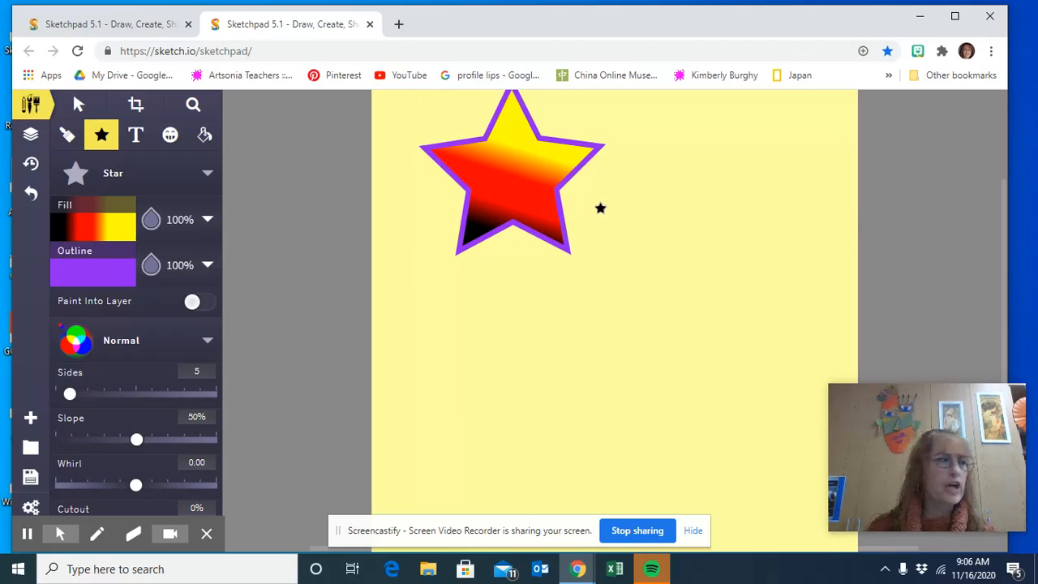
{"action": "left_click_drag", "start_coordinate": [601, 208], "coordinate": [600, 207]}
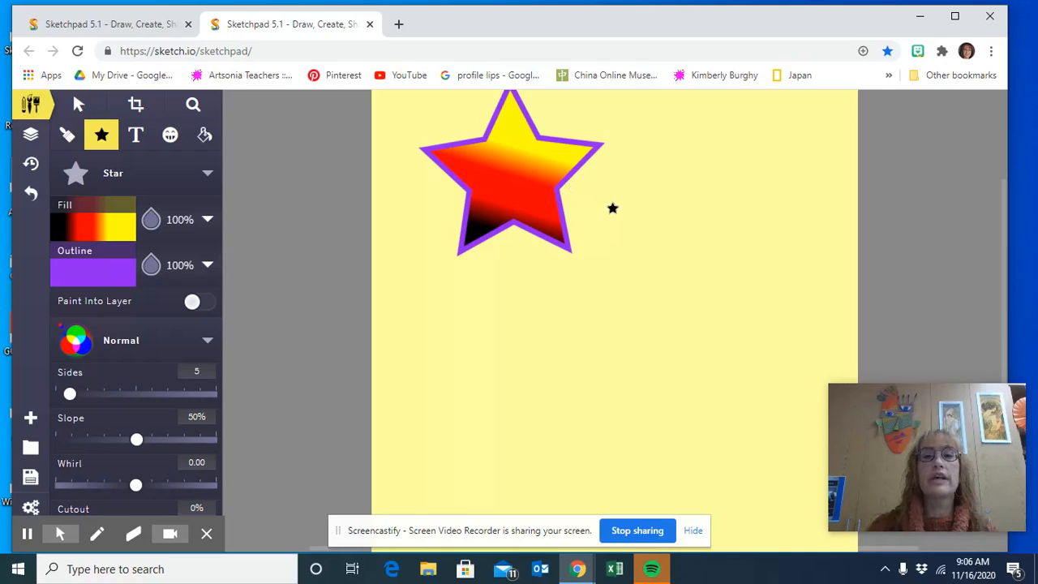
{"action": "left_click_drag", "start_coordinate": [546, 225], "coordinate": [584, 311]}
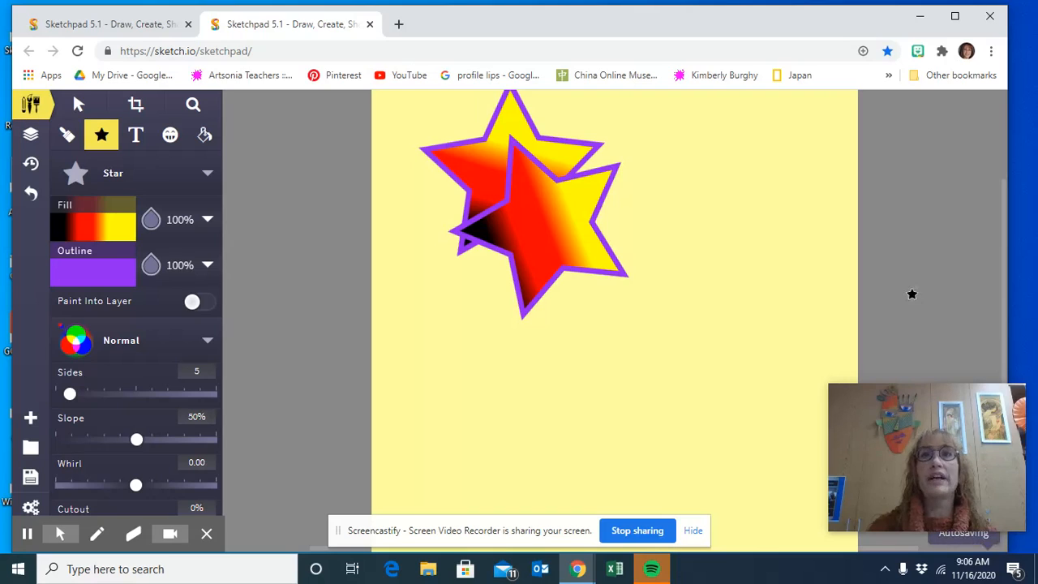
Move the tilted star clear of the first one, then rotate it and enlarge it to about twice its size
{"action": "left_click", "coordinate": [78, 107]}
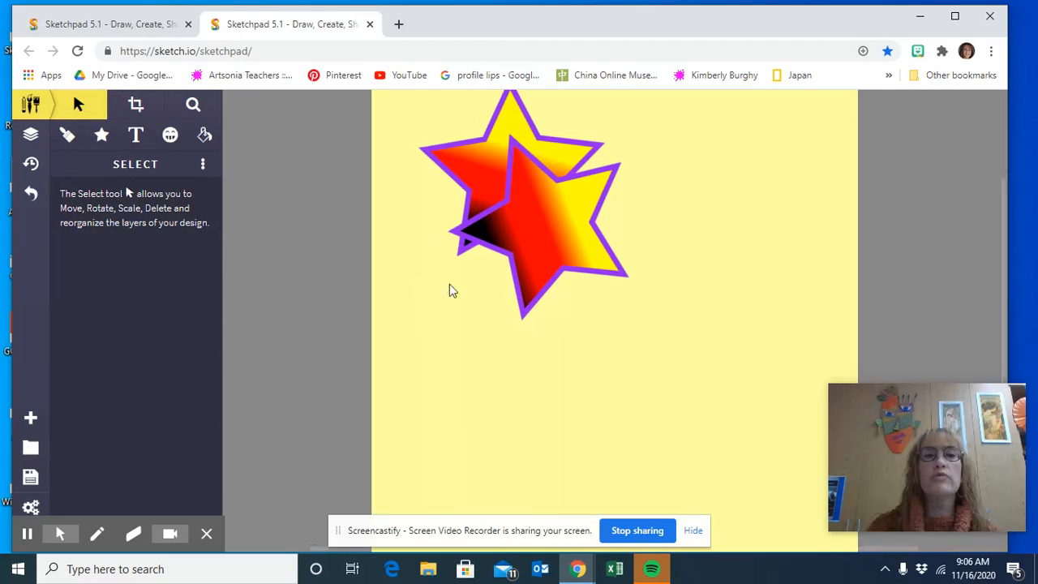
{"action": "left_click", "coordinate": [549, 265]}
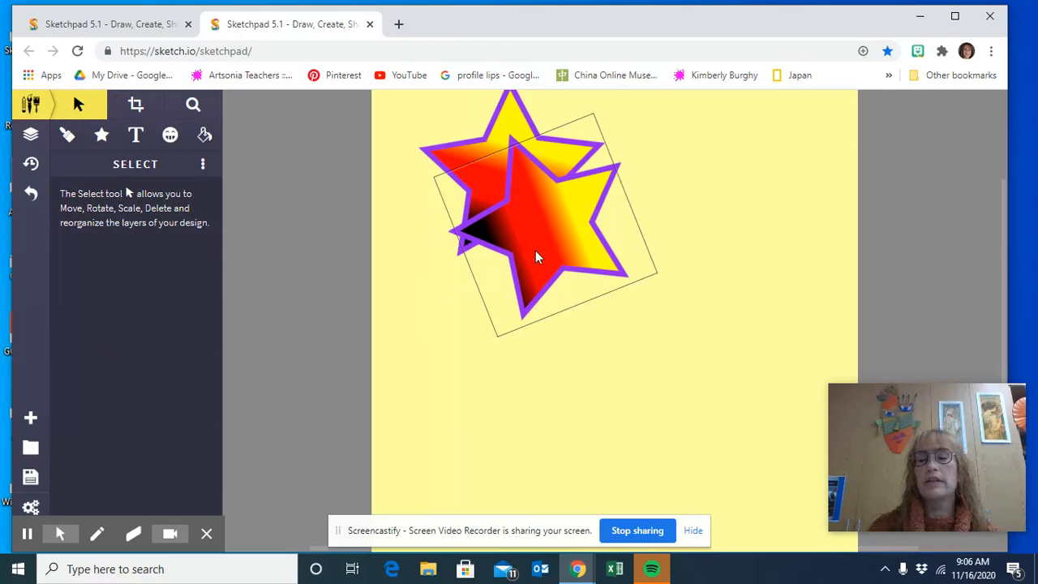
{"action": "left_click_drag", "start_coordinate": [535, 251], "coordinate": [686, 293]}
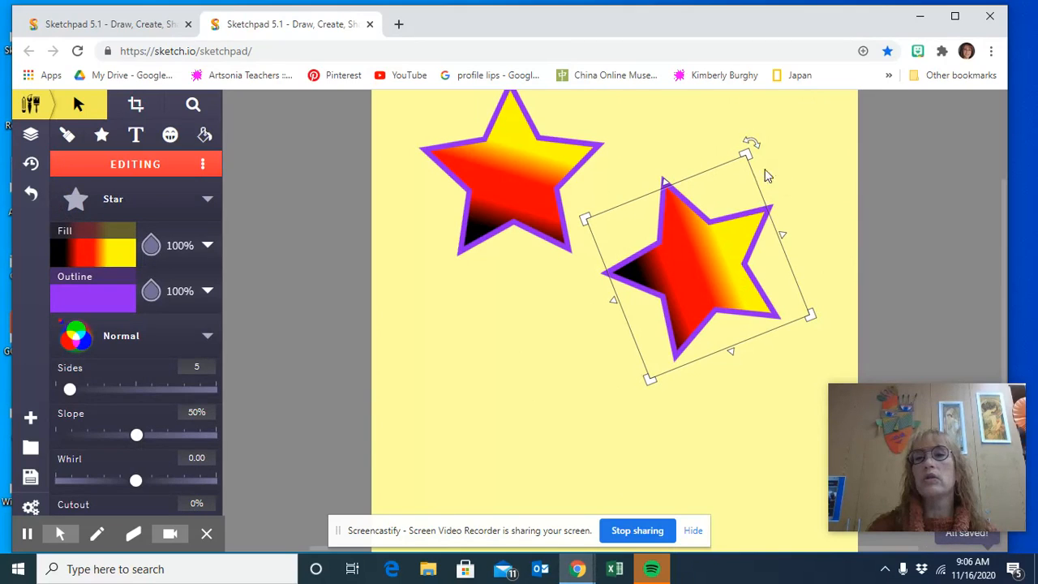
{"action": "left_click_drag", "start_coordinate": [752, 141], "coordinate": [1010, 65]}
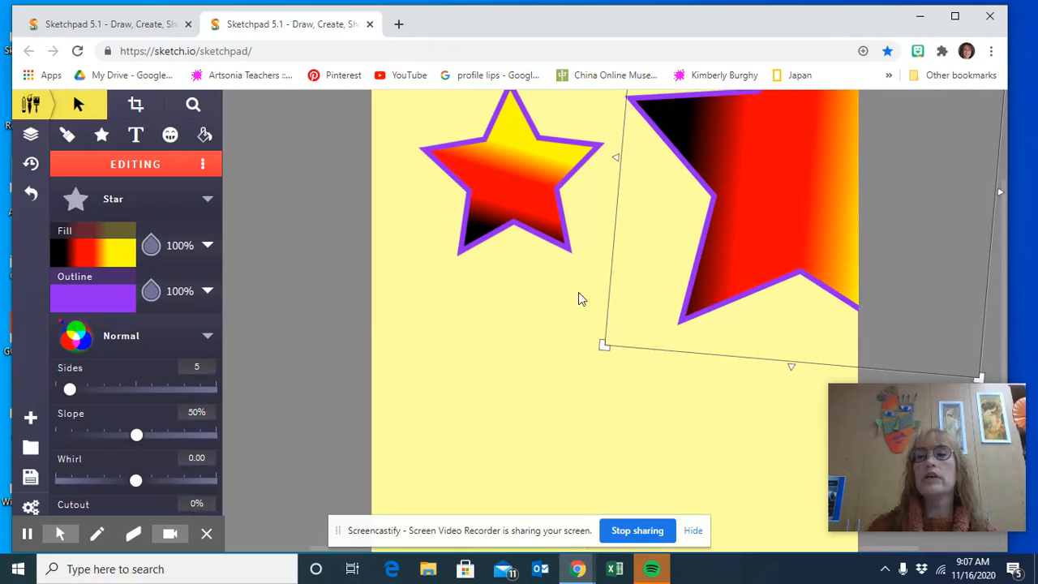
Move the enlarged star back onto the canvas so that it partly covers the smaller star
{"action": "scroll", "coordinate": [575, 296], "scroll_direction": "up", "scroll_amount": 2}
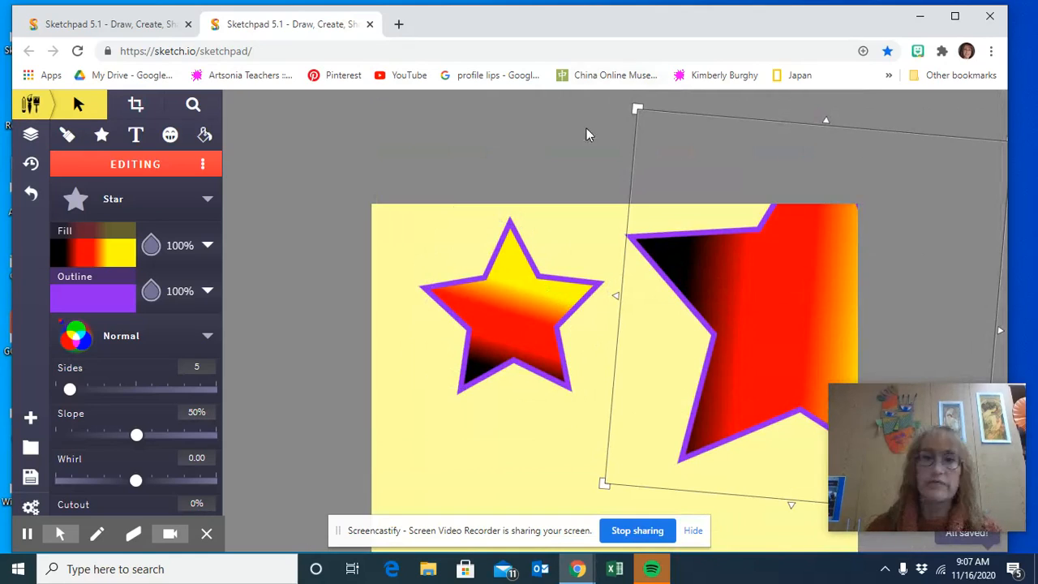
{"action": "left_click", "coordinate": [744, 325]}
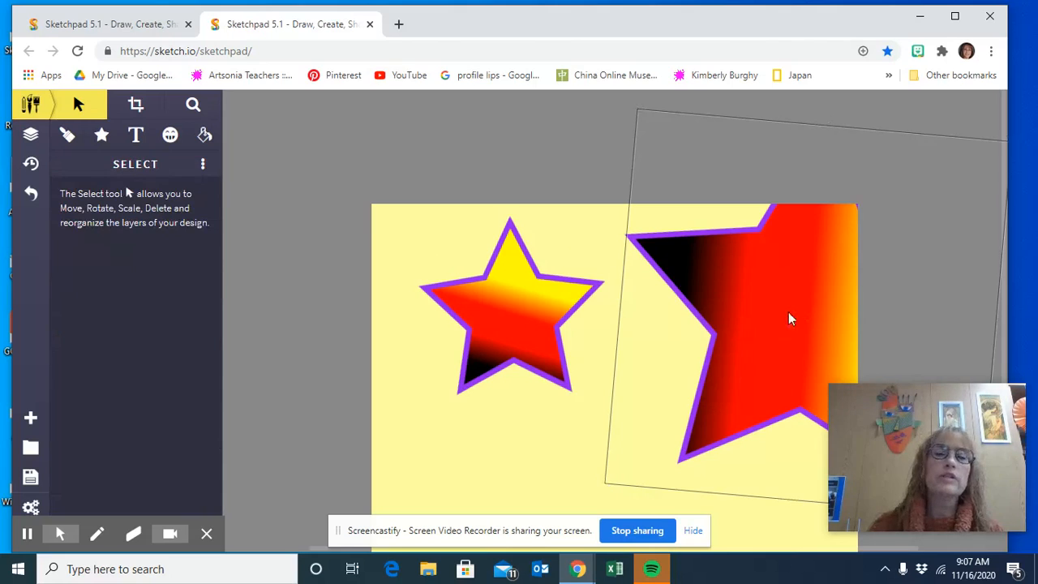
{"action": "left_click_drag", "start_coordinate": [788, 317], "coordinate": [620, 381]}
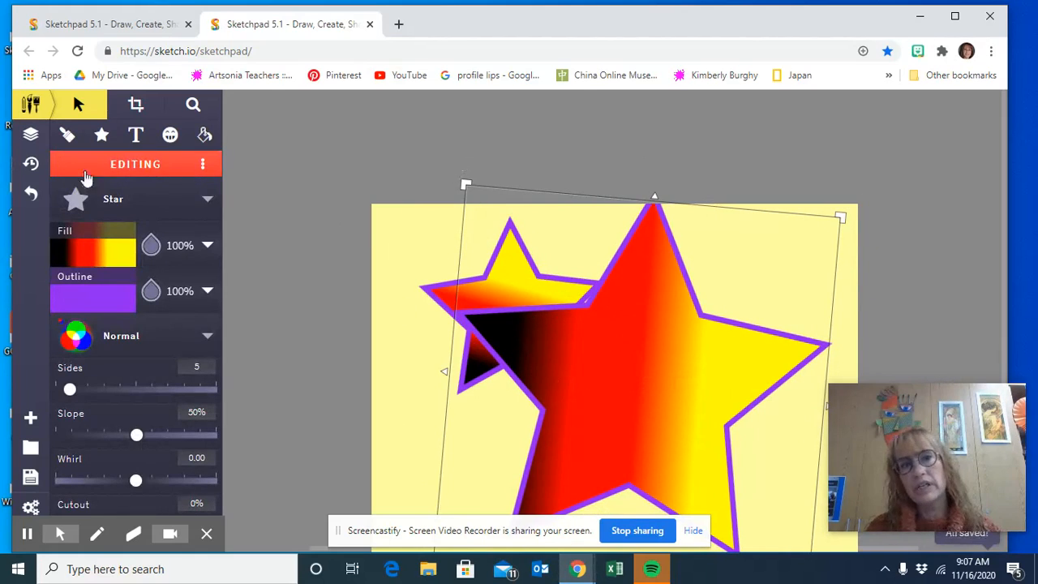
Check the layers list for the two separate stars and return to the Star tool
{"action": "left_click", "coordinate": [31, 138]}
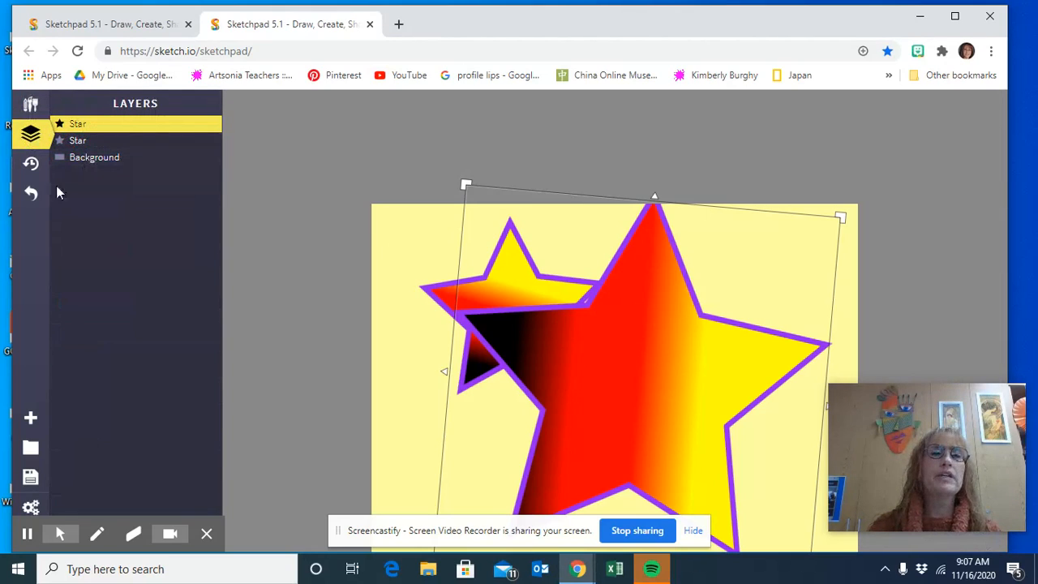
{"action": "left_click", "coordinate": [30, 134]}
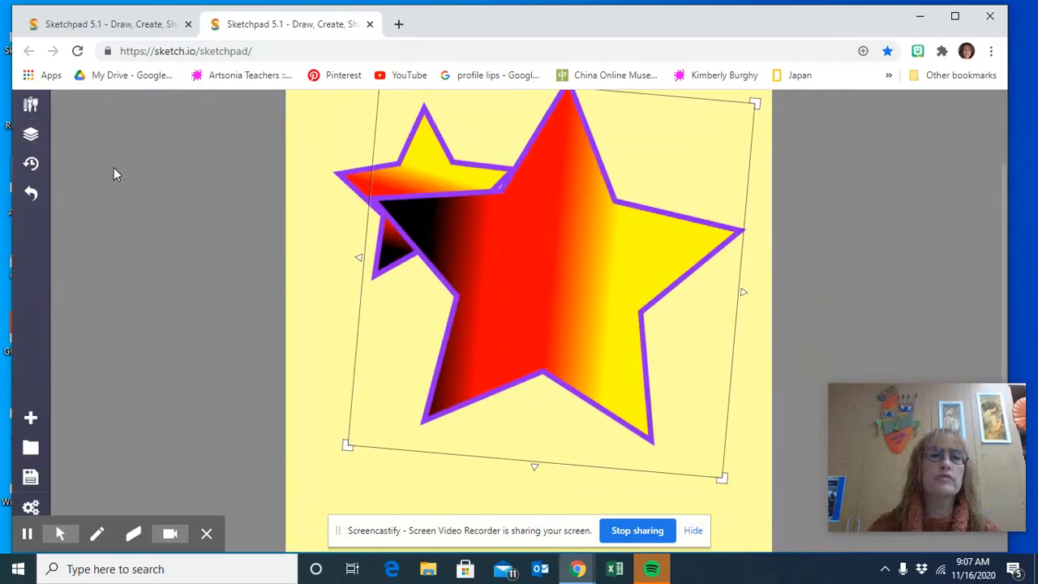
{"action": "left_click", "coordinate": [30, 104]}
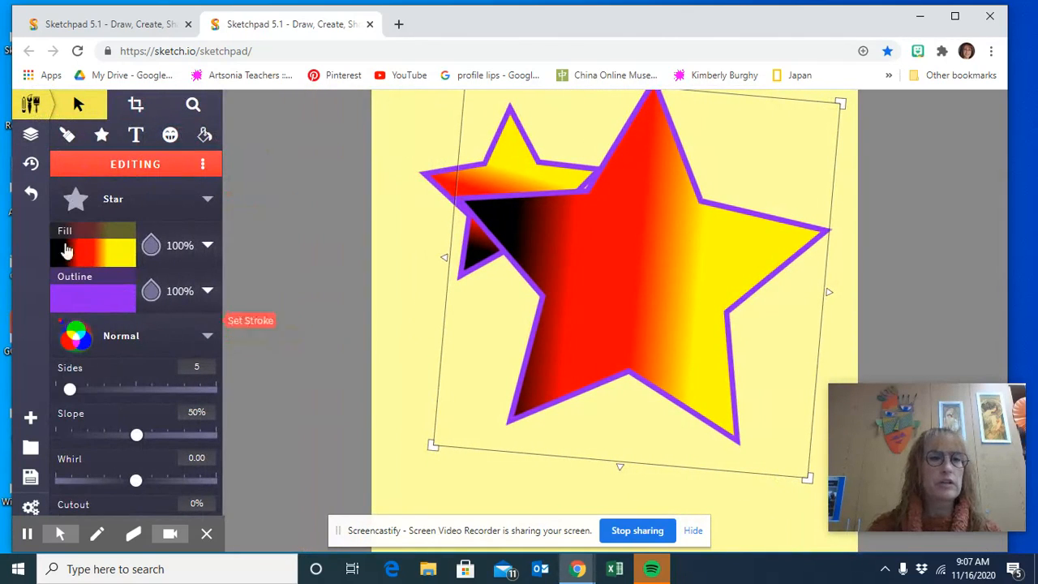
{"action": "left_click", "coordinate": [103, 135]}
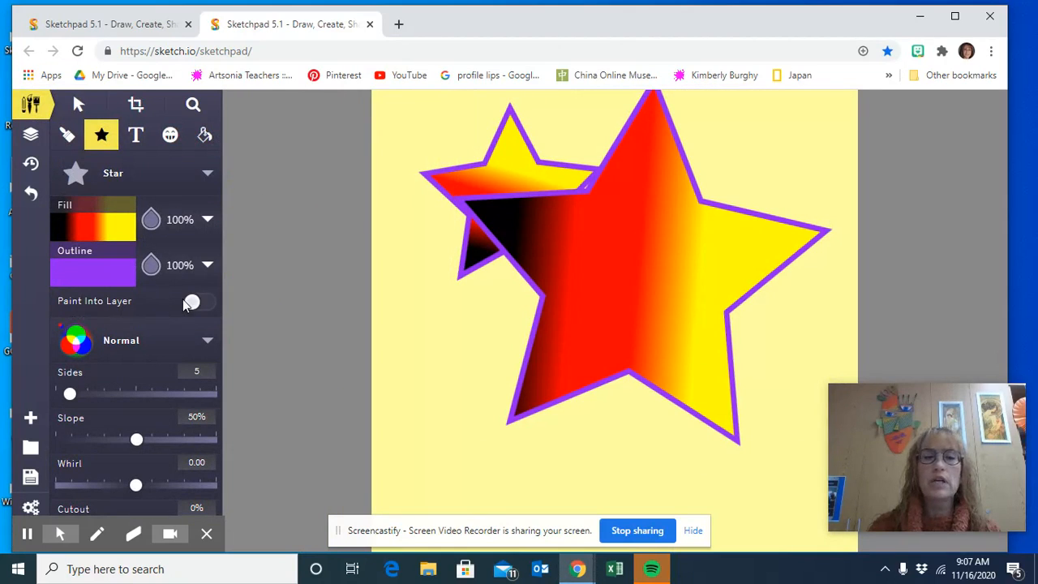
Move the small star's layer above the enlarged star in the layer stack, then hide it and show it again
{"action": "left_click", "coordinate": [21, 143]}
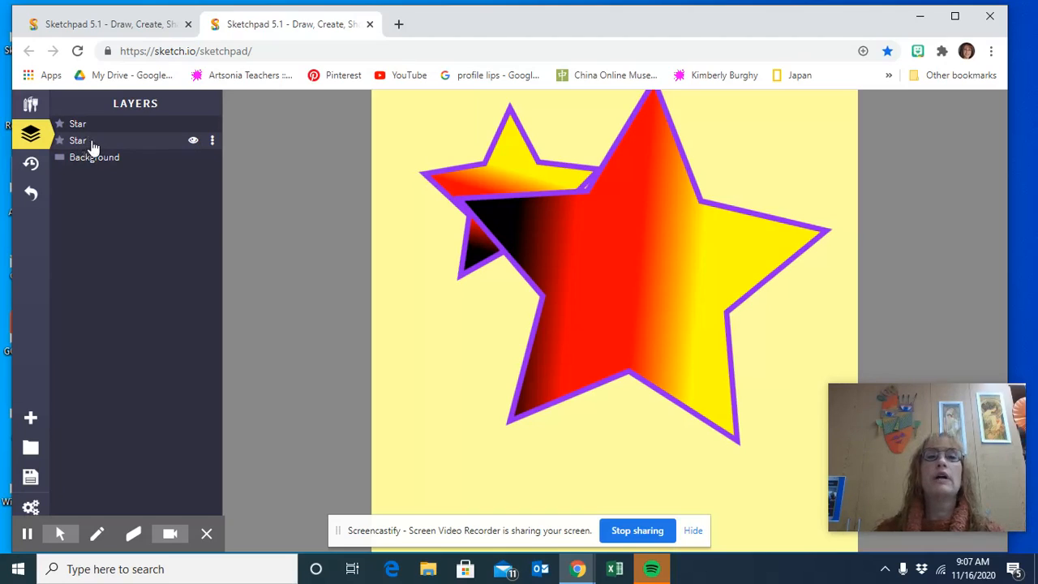
{"action": "left_click_drag", "start_coordinate": [91, 146], "coordinate": [99, 122]}
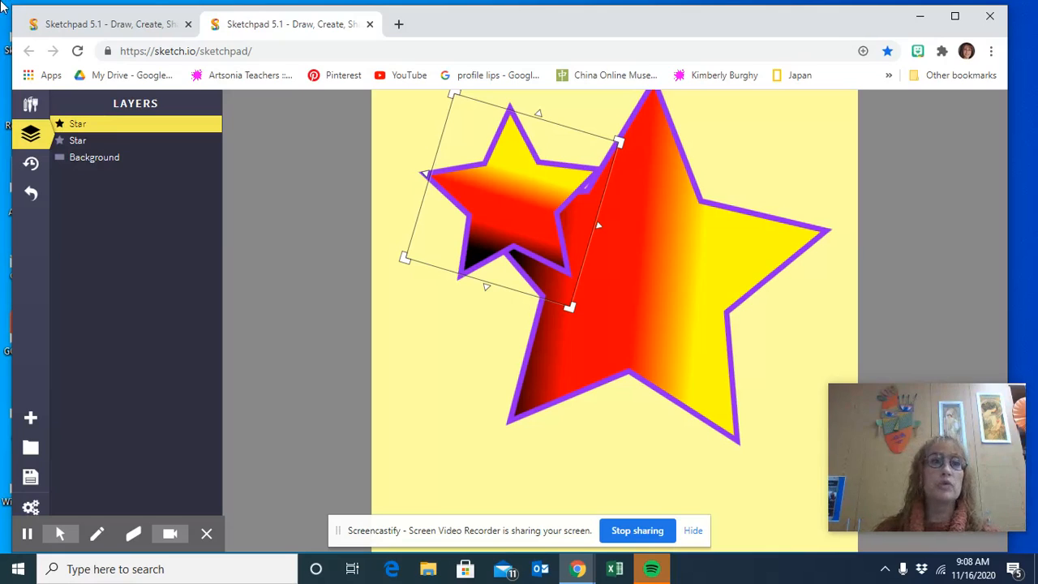
{"action": "left_click", "coordinate": [193, 126]}
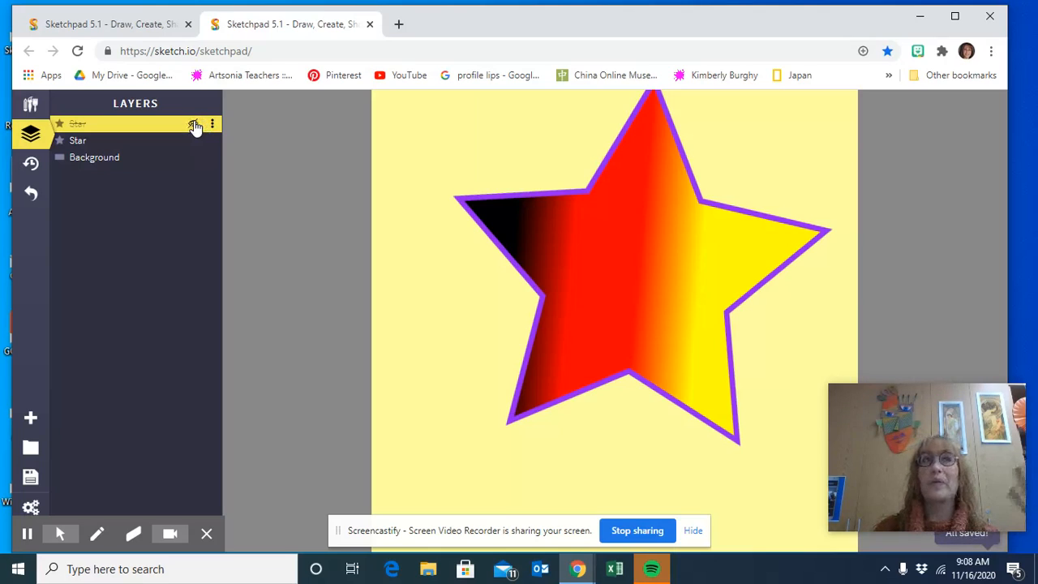
{"action": "left_click", "coordinate": [194, 127]}
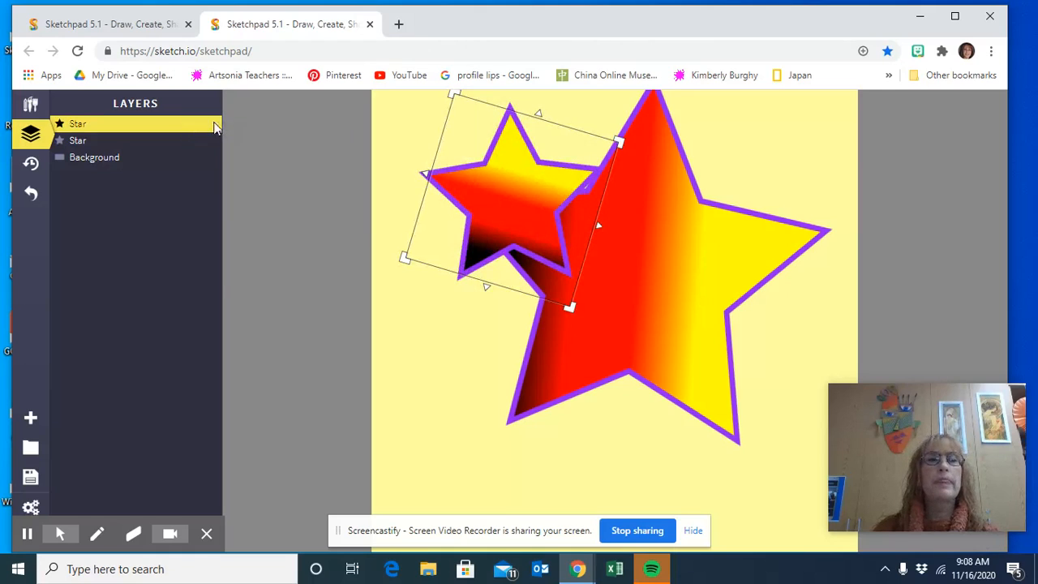
Look through the small star's layer options for ordering, duplicating and deleting, then delete the small star
{"action": "left_click", "coordinate": [212, 125]}
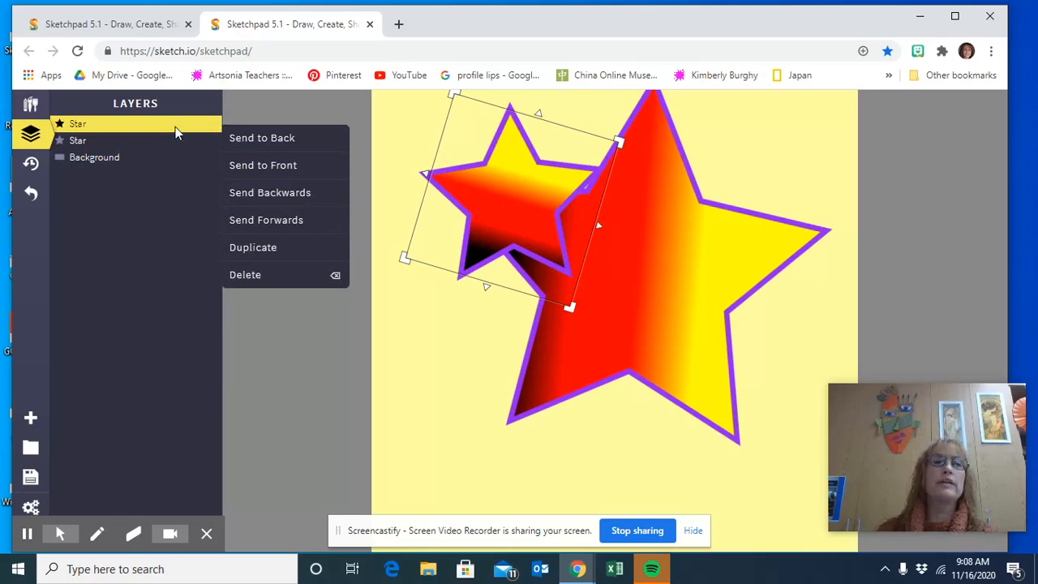
{"action": "left_click", "coordinate": [147, 121]}
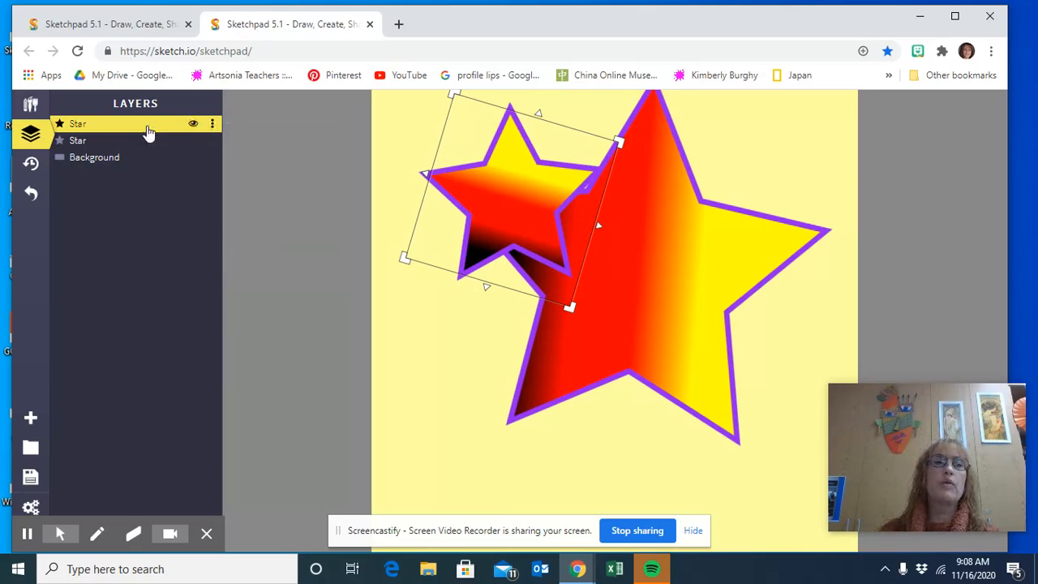
{"action": "left_click", "coordinate": [212, 125]}
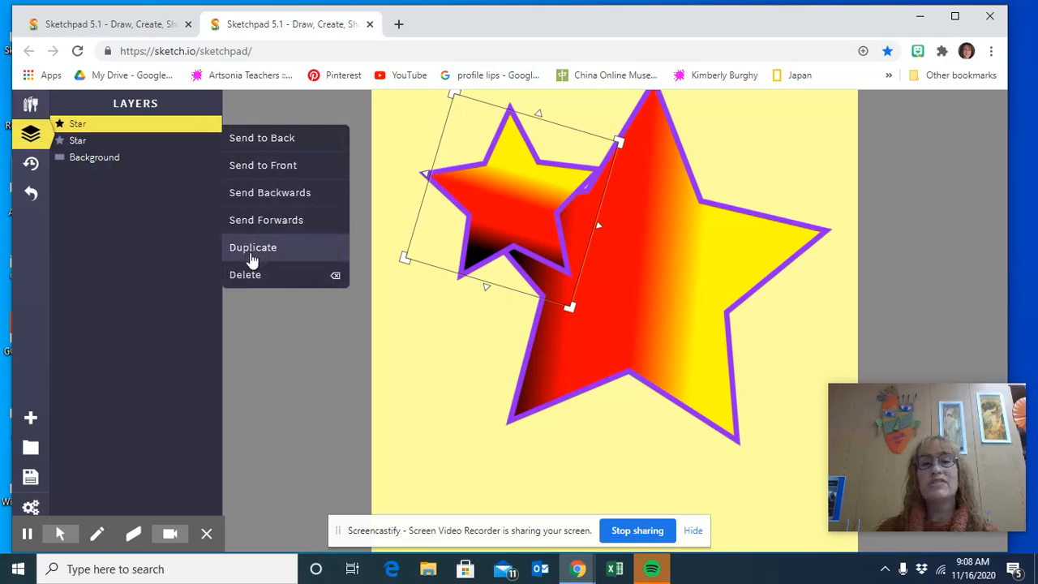
{"action": "left_click", "coordinate": [111, 126]}
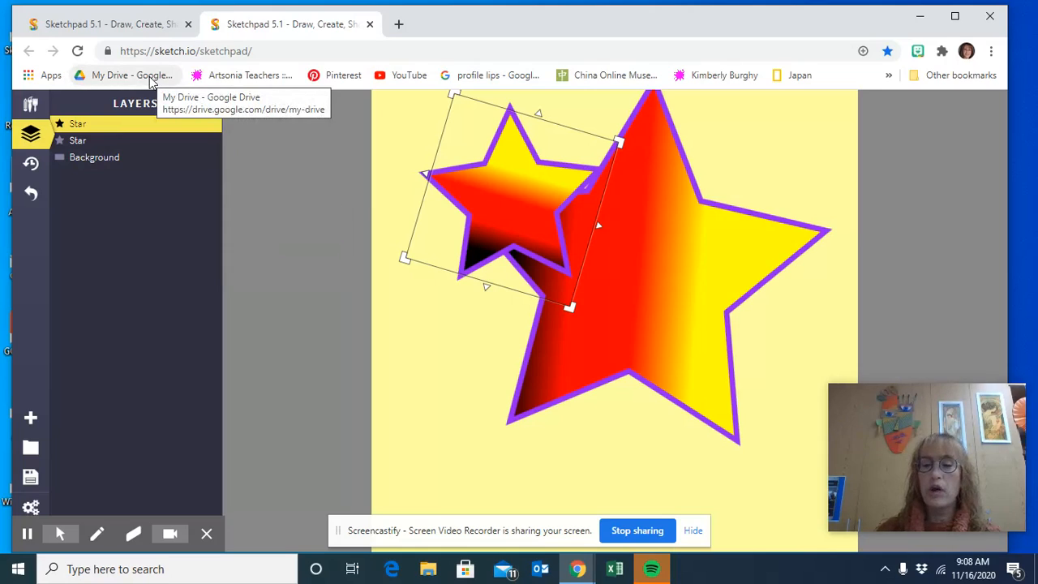
{"action": "key", "text": "Delete"}
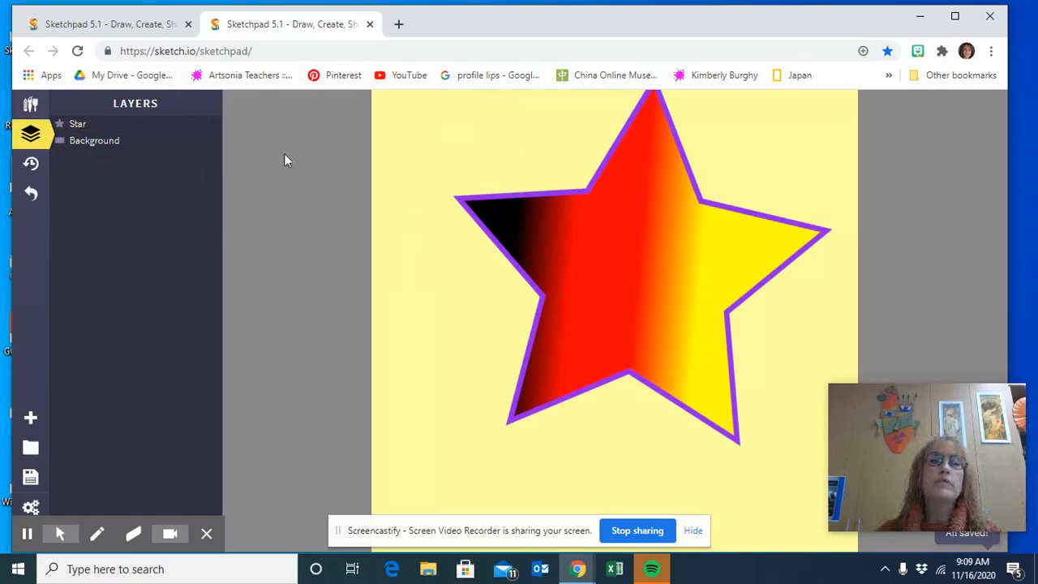
Draw a large star in the canvas's upper-left corner and seven small stars on and around the enlarged star, keeping Paint Into Layer off
{"action": "left_click", "coordinate": [19, 106]}
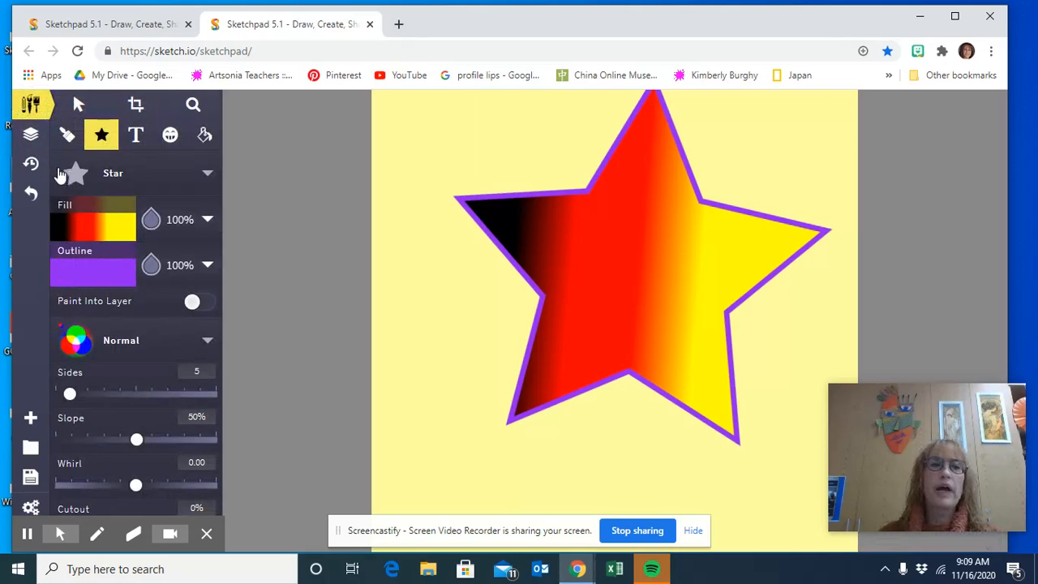
{"action": "left_click", "coordinate": [87, 177]}
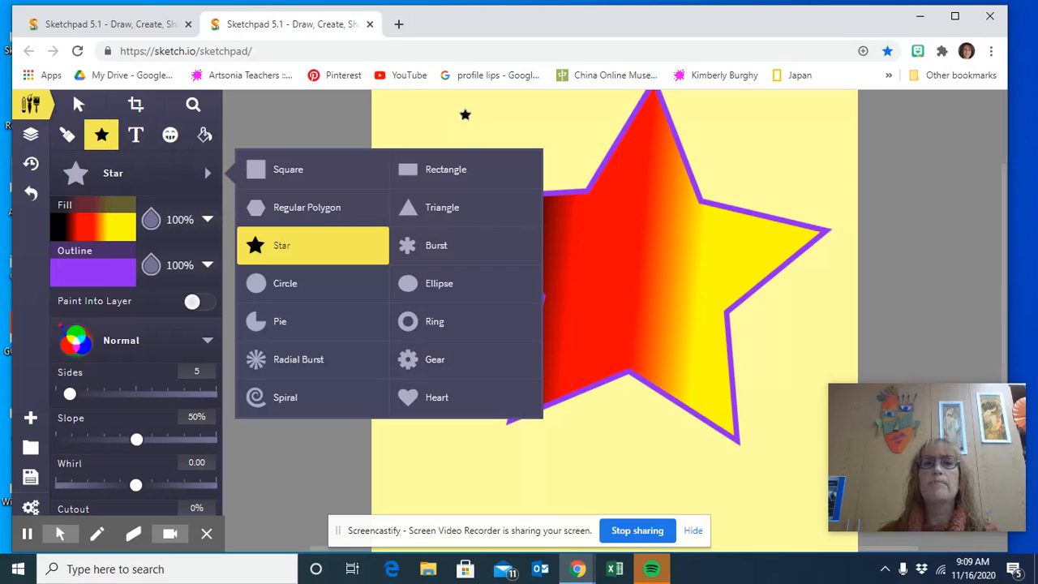
{"action": "left_click_drag", "start_coordinate": [537, 112], "coordinate": [508, 121]}
{"action": "mouse_move", "coordinate": [436, 160]}
{"action": "left_mouse_down"}
{"action": "mouse_move", "coordinate": [635, 365]}
{"action": "mouse_move", "coordinate": [492, 234]}
{"action": "left_mouse_up"}
{"action": "left_click", "coordinate": [581, 394]}
{"action": "left_click", "coordinate": [685, 220]}
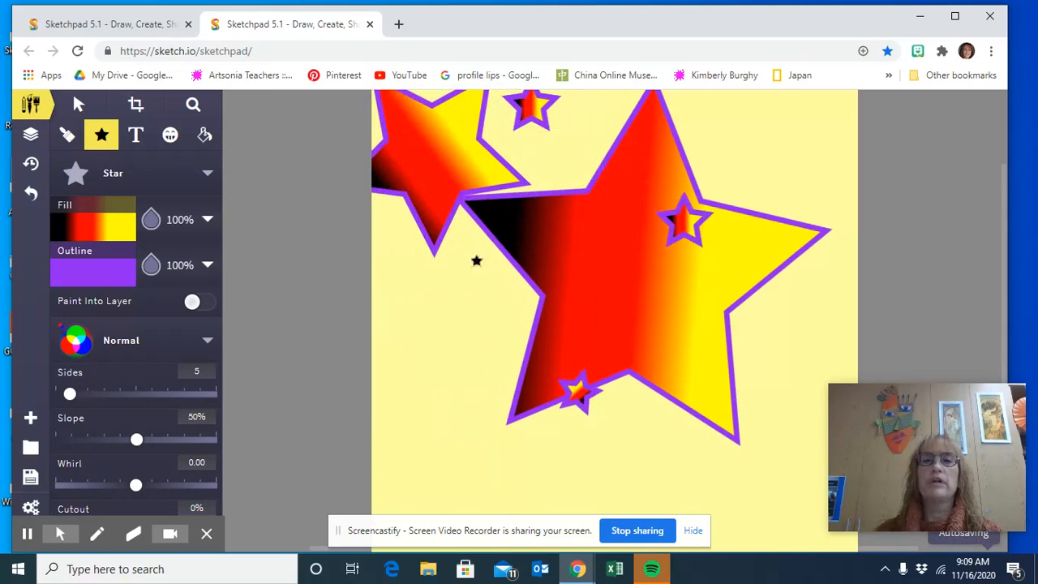
{"action": "left_click", "coordinate": [490, 241]}
{"action": "left_click", "coordinate": [606, 253]}
{"action": "left_click", "coordinate": [586, 178]}
{"action": "left_click", "coordinate": [643, 136]}
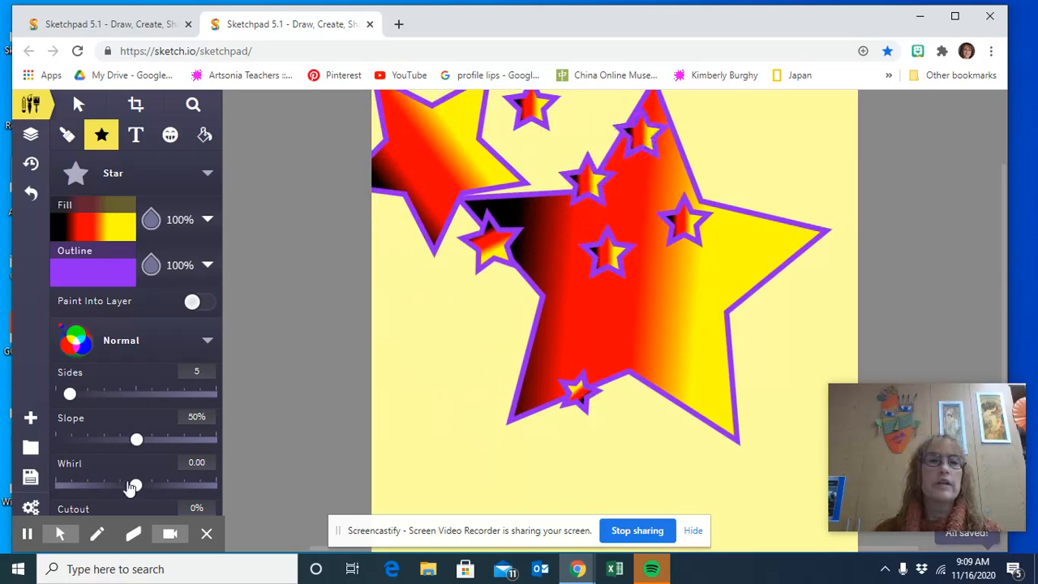
{"action": "left_click", "coordinate": [202, 304]}
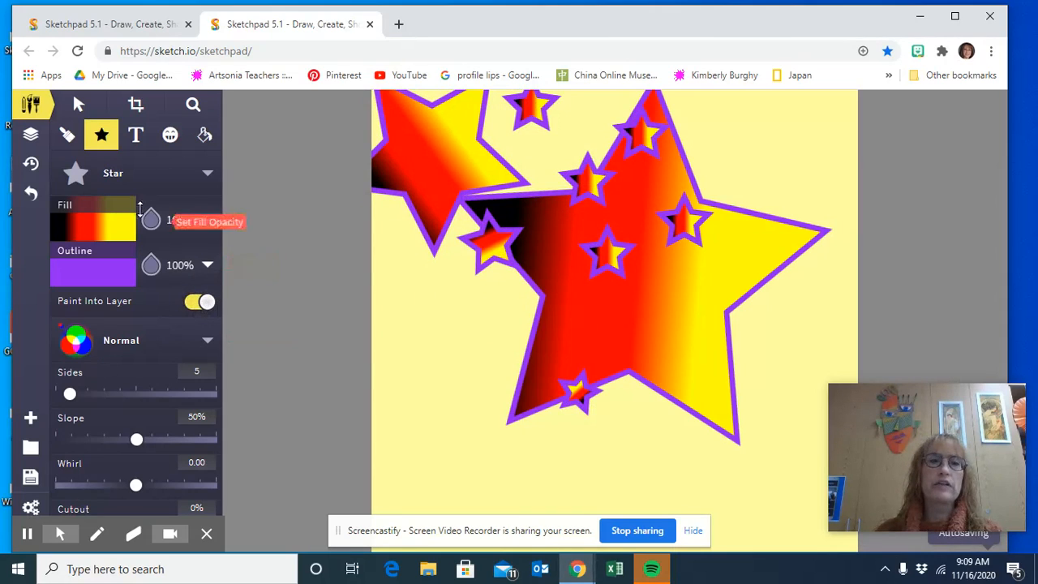
{"action": "left_click", "coordinate": [199, 303]}
Select the top six star layers together and move them down the layer stack towards the Background
{"action": "left_click", "coordinate": [30, 135]}
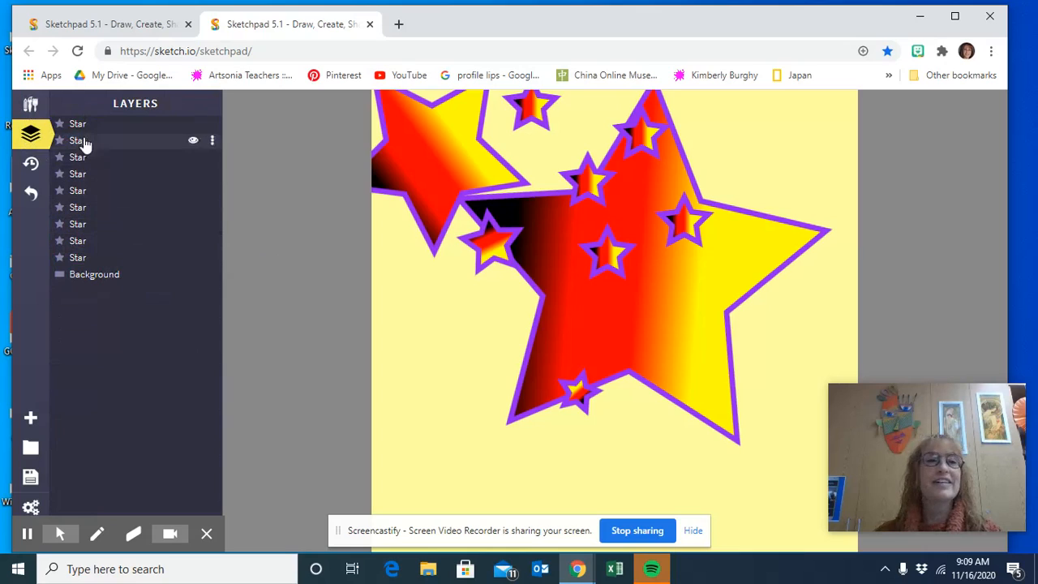
{"action": "left_click", "coordinate": [122, 125]}
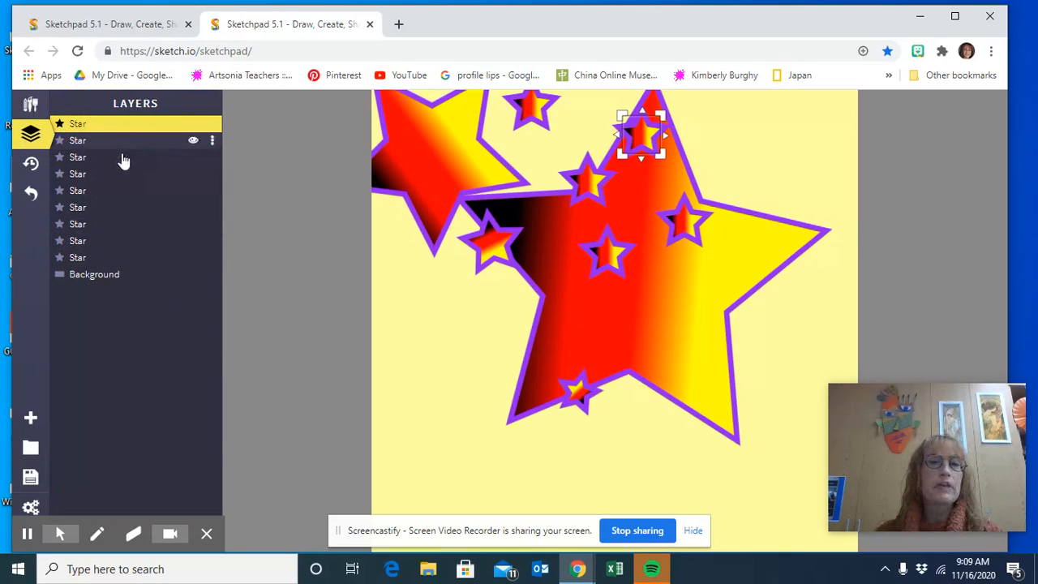
{"action": "left_click", "coordinate": [81, 209], "text": "shift"}
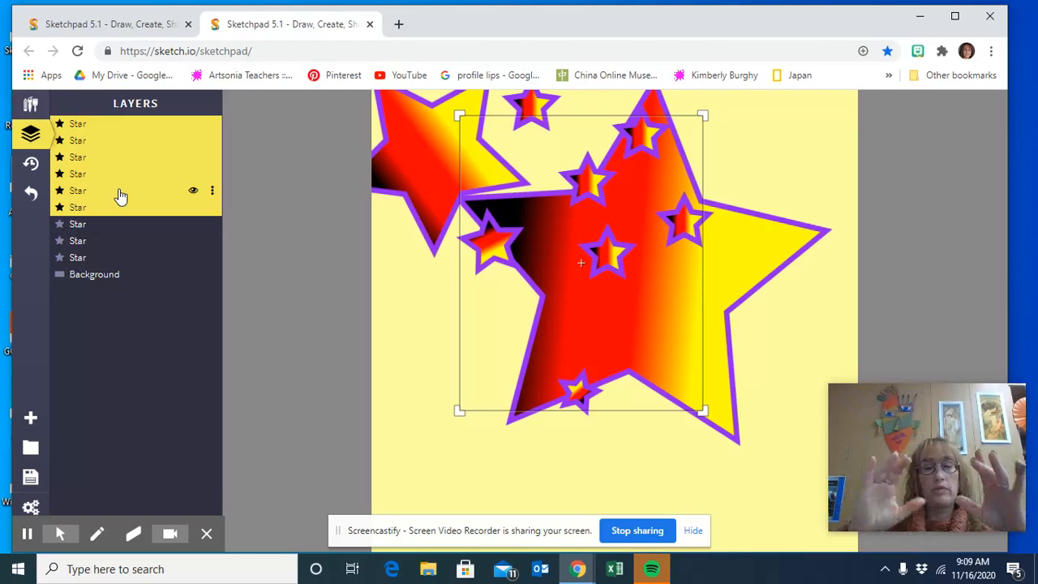
{"action": "left_click_drag", "start_coordinate": [117, 173], "coordinate": [89, 275]}
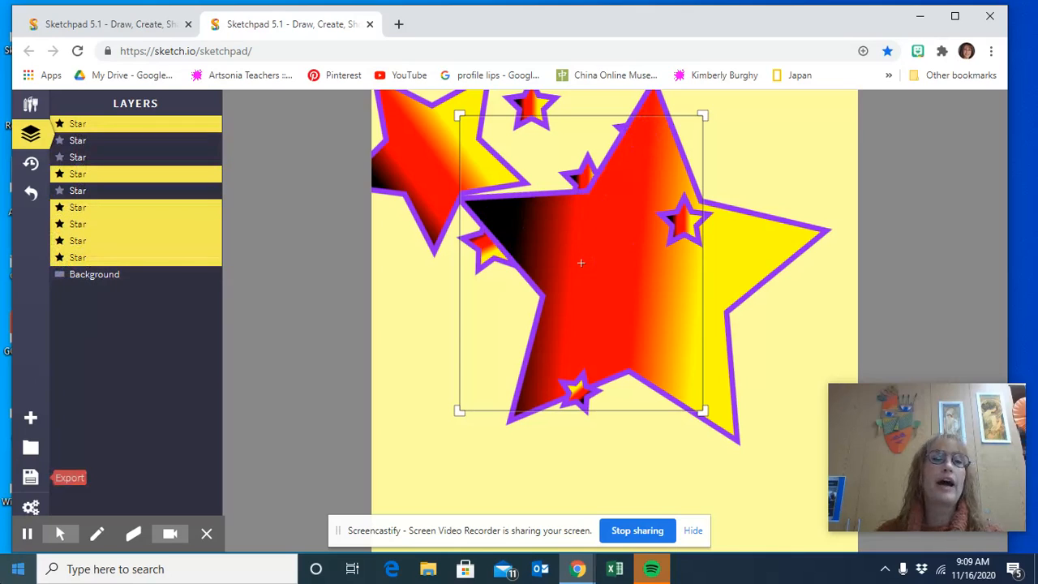
{"action": "left_click", "coordinate": [143, 335]}
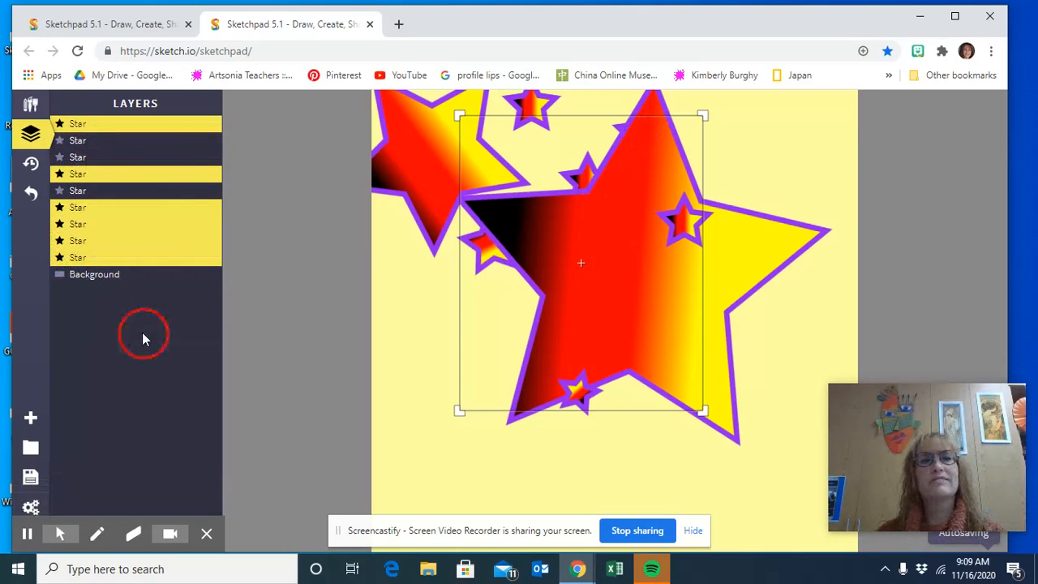
Select the enlarged star's layer, then hide and show the topmost star layer to see which star it controls
{"action": "left_click", "coordinate": [81, 192]}
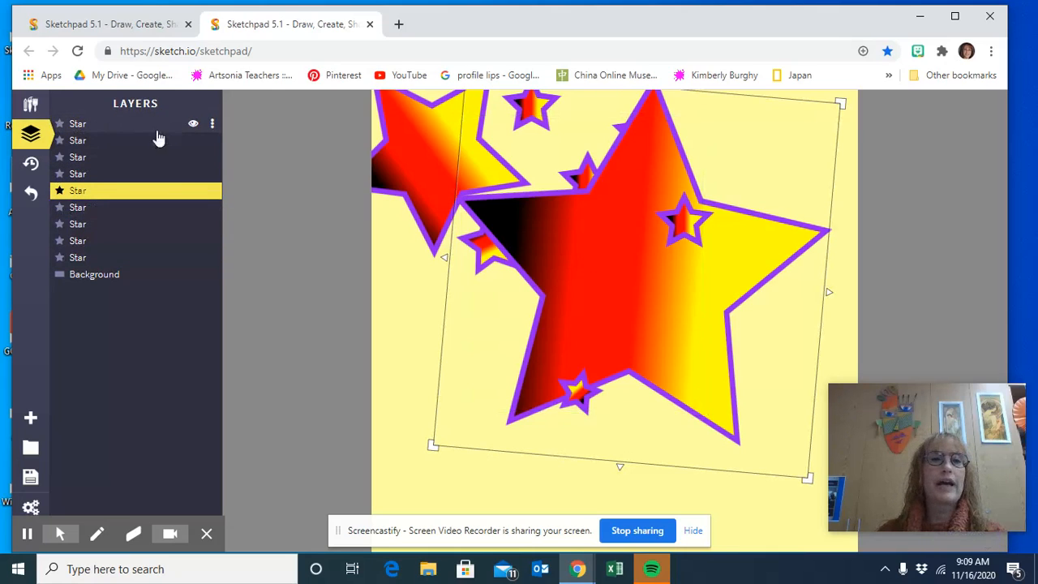
{"action": "left_click", "coordinate": [193, 127]}
{"action": "left_click", "coordinate": [194, 127]}
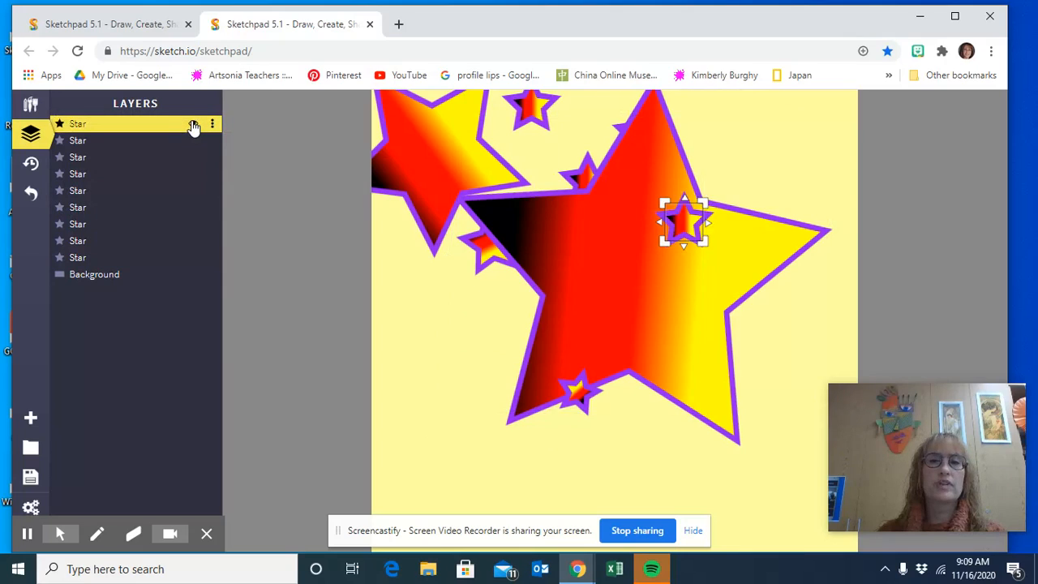
{"action": "left_click", "coordinate": [193, 127]}
{"action": "left_click", "coordinate": [194, 127]}
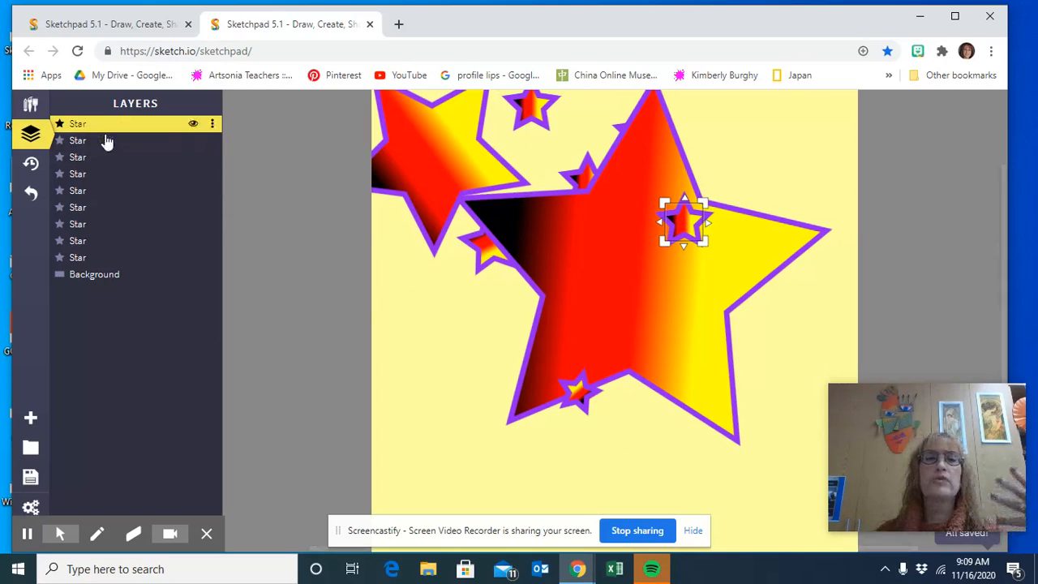
Draw a small star on the empty area to the lower left of the enlarged star
{"action": "left_click", "coordinate": [28, 104]}
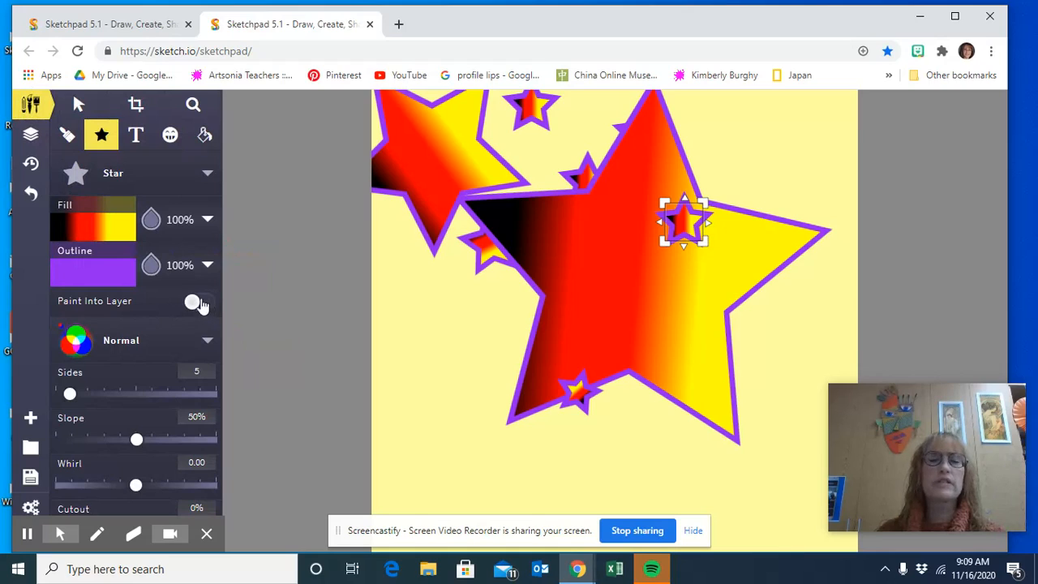
{"action": "left_click", "coordinate": [435, 349]}
{"action": "left_click", "coordinate": [105, 173]}
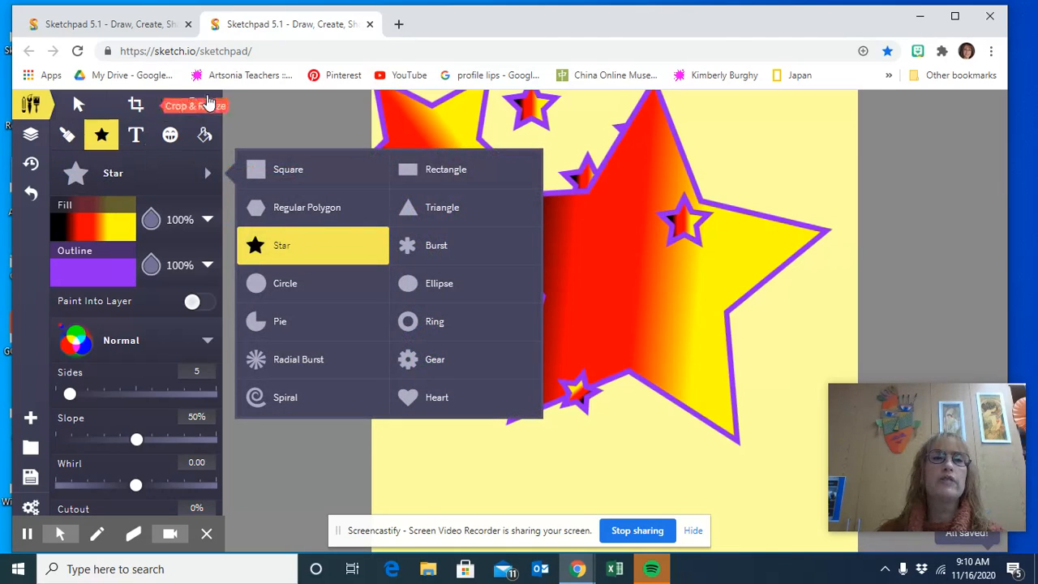
{"action": "left_click", "coordinate": [95, 180]}
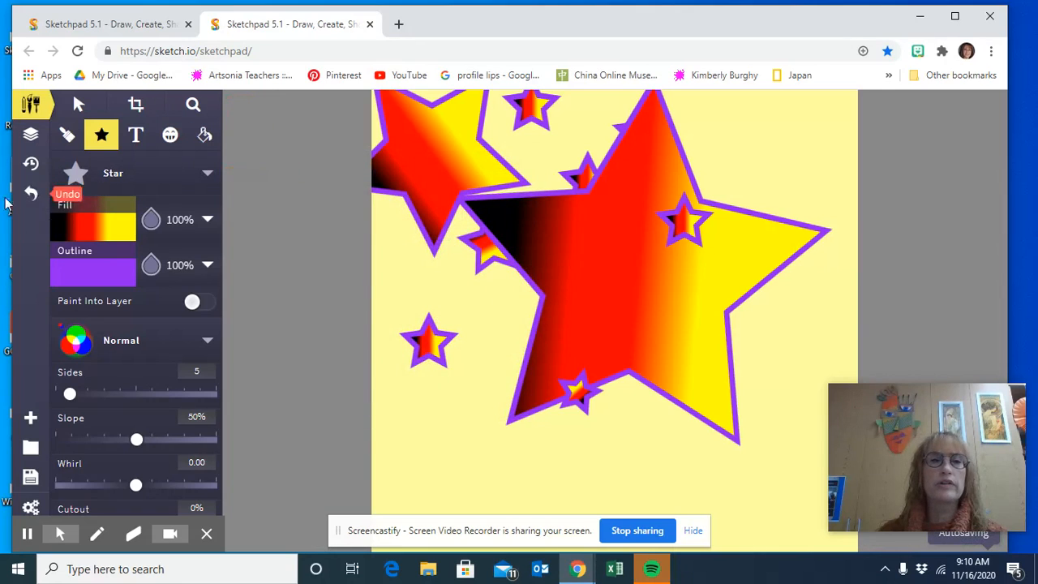
Undo the last few changes, including the newest small star, then redo one of them
{"action": "left_click", "coordinate": [32, 196]}
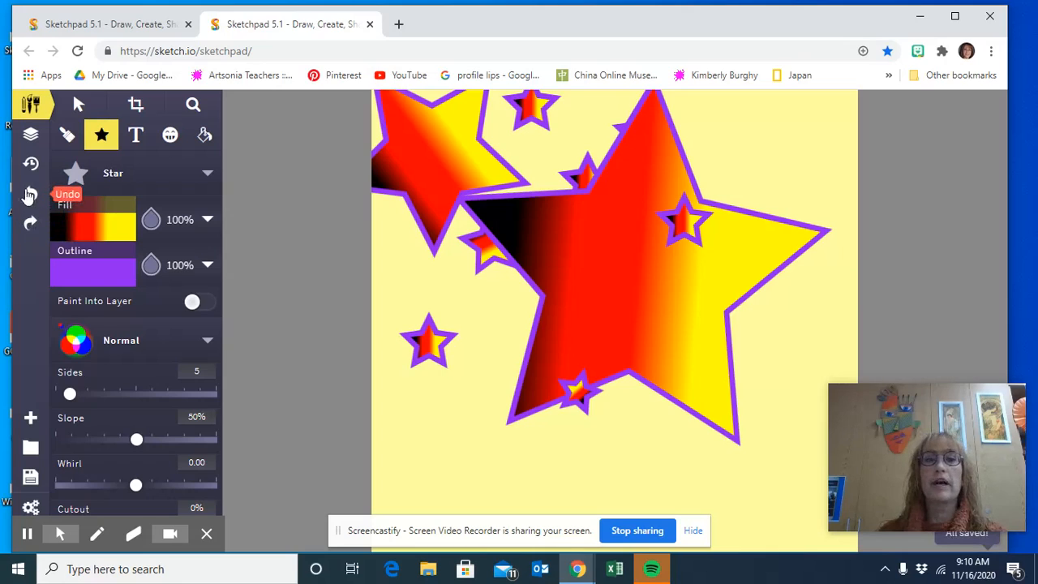
{"action": "left_click", "coordinate": [30, 194]}
{"action": "left_click", "coordinate": [30, 193]}
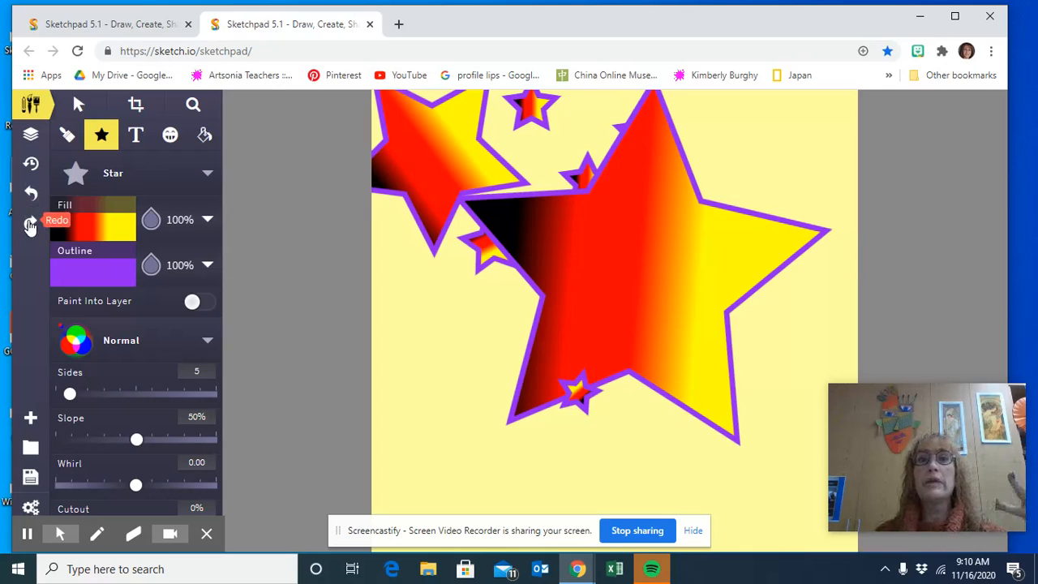
{"action": "left_click", "coordinate": [33, 224]}
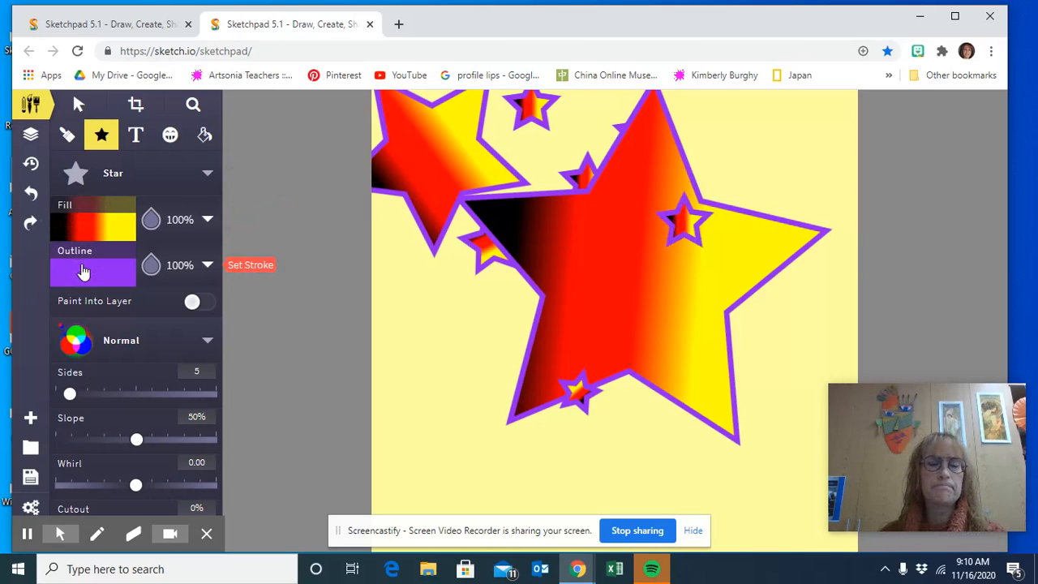
Set the shape's fill to solid green #9dd241 and its outline to black #000000
{"action": "left_click", "coordinate": [97, 234]}
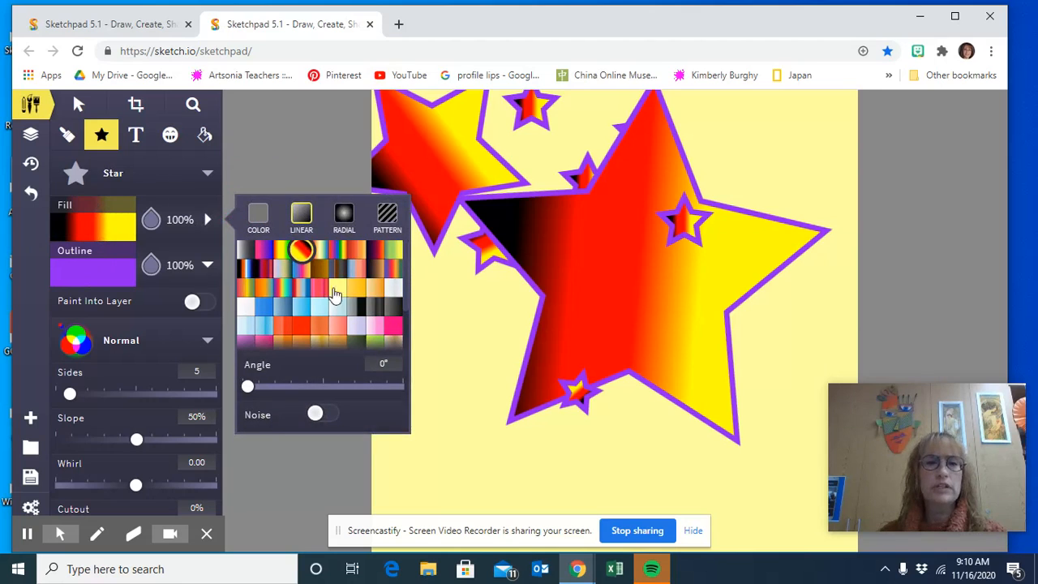
{"action": "left_click", "coordinate": [342, 214]}
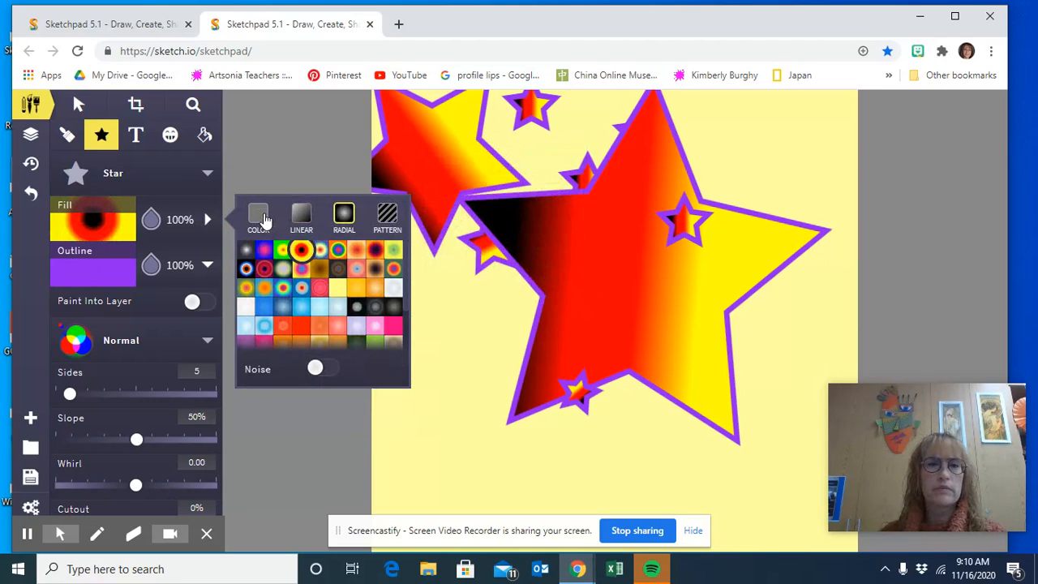
{"action": "left_click", "coordinate": [259, 215]}
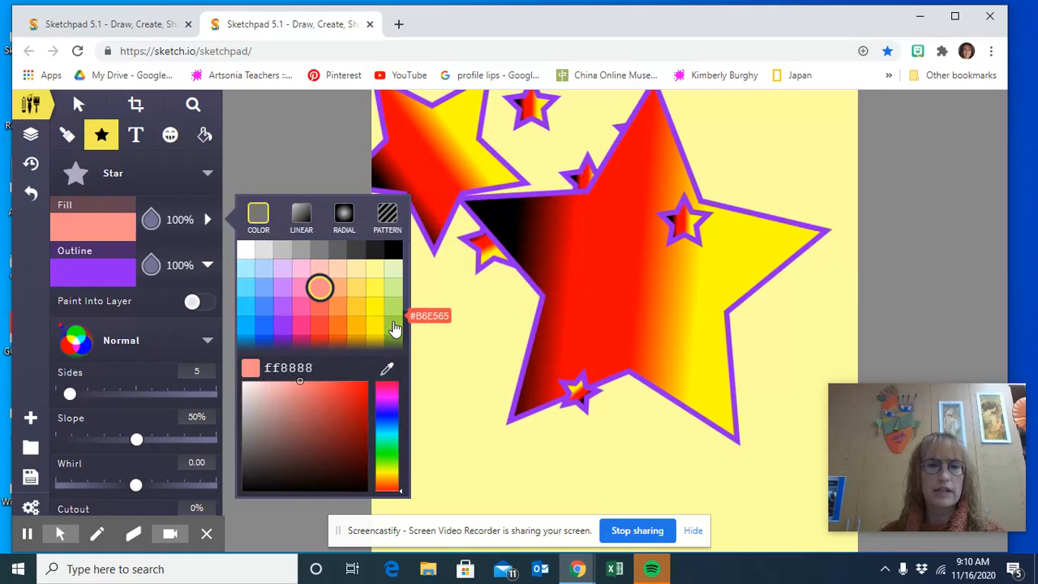
{"action": "left_click", "coordinate": [394, 335]}
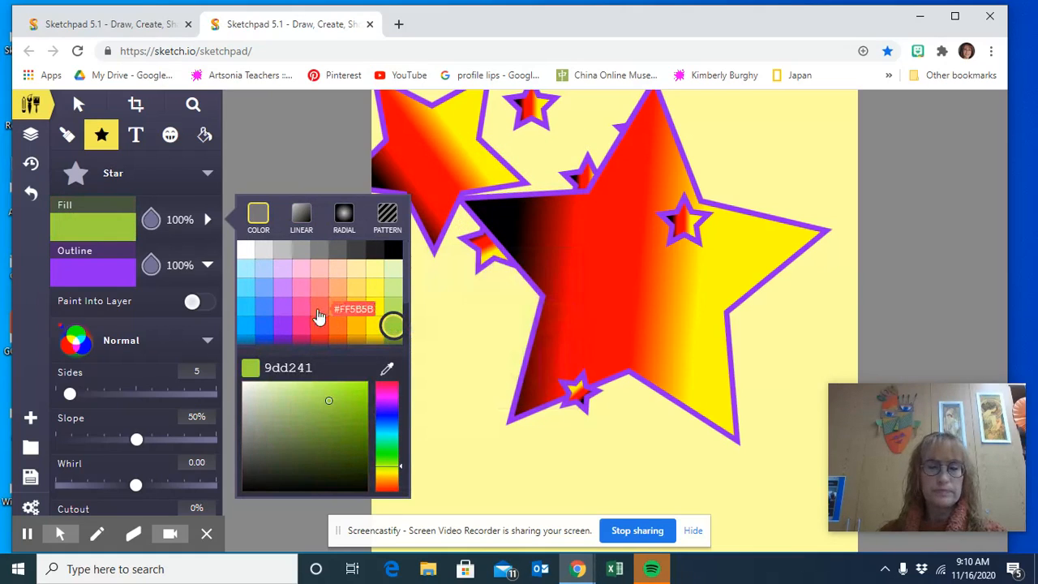
{"action": "left_click", "coordinate": [117, 281]}
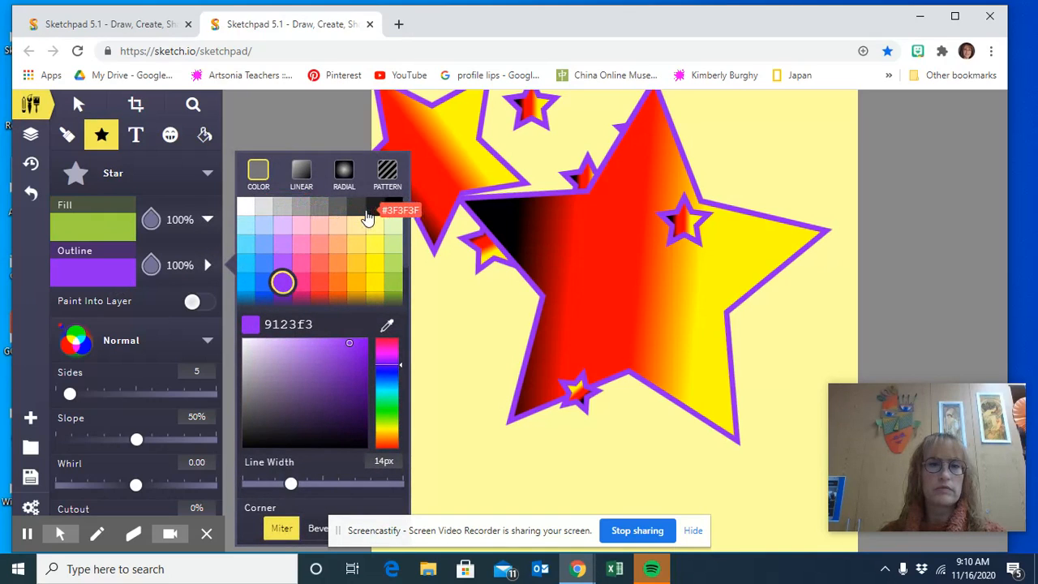
{"action": "left_click", "coordinate": [395, 209]}
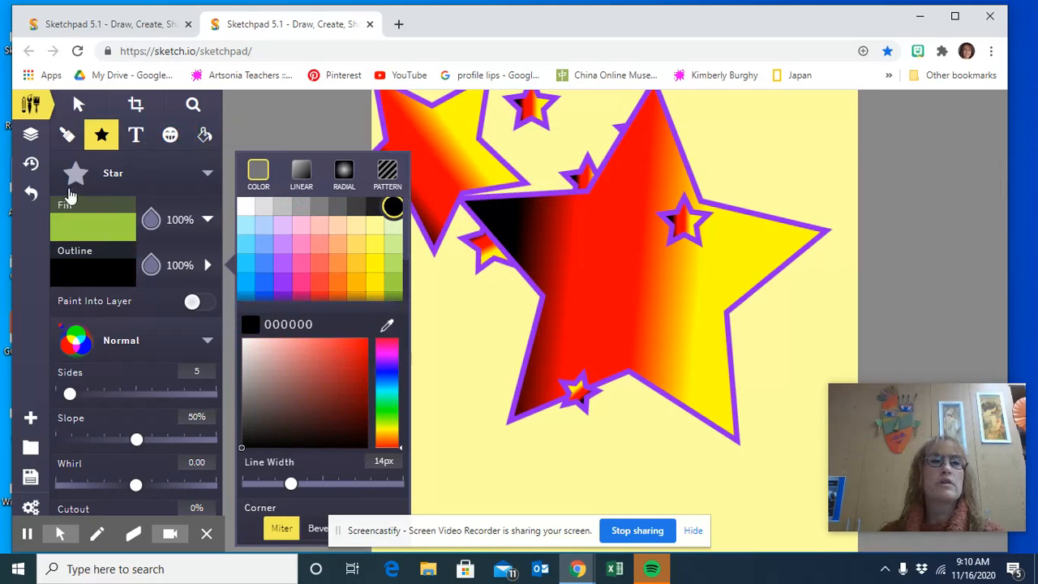
Draw a large five-sided regular polygon over the stars in the canvas's upper left area
{"action": "left_click", "coordinate": [204, 173]}
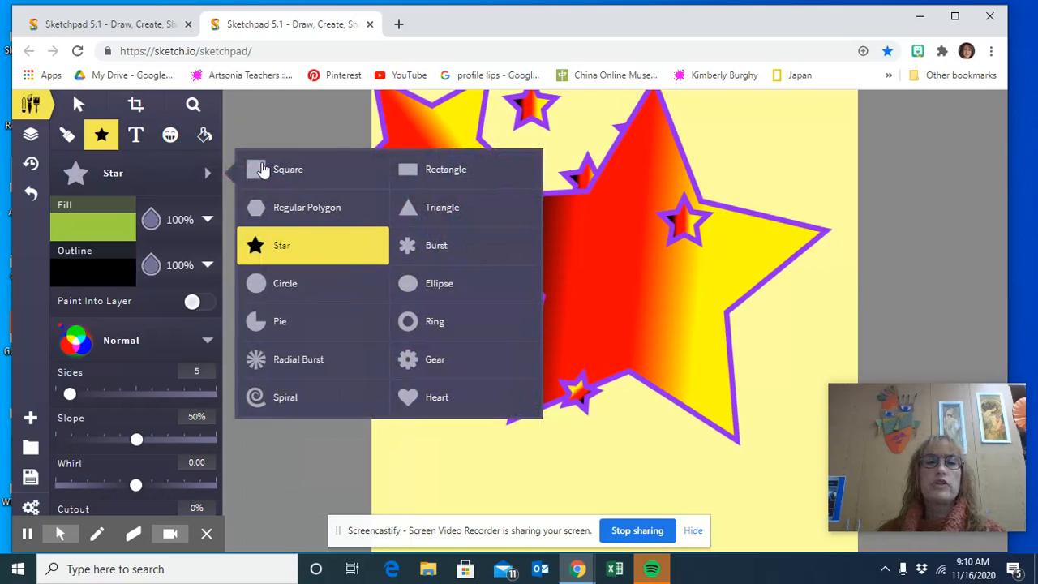
{"action": "left_click", "coordinate": [208, 173]}
{"action": "left_click", "coordinate": [144, 174]}
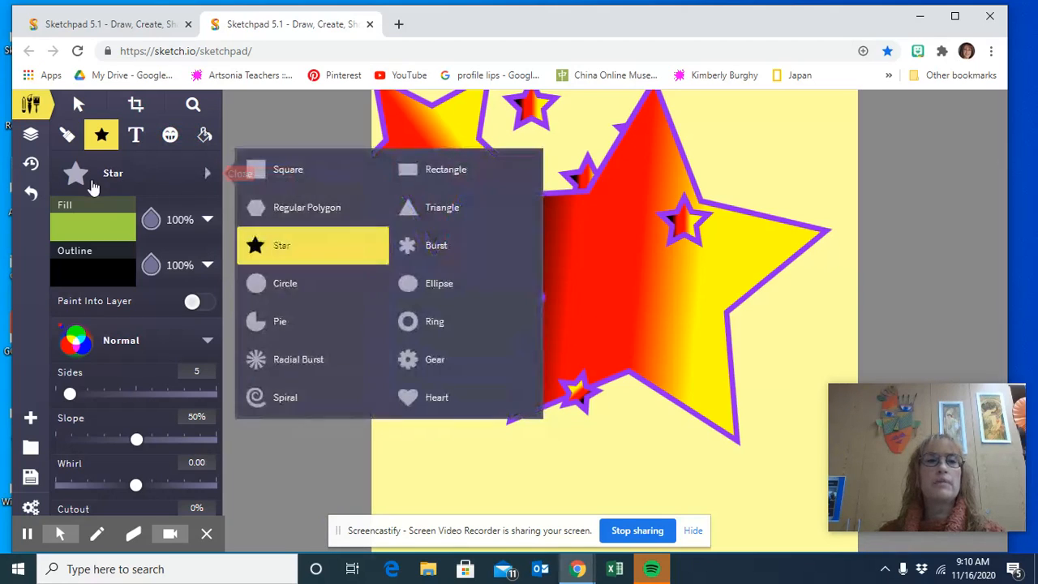
{"action": "left_click", "coordinate": [288, 209]}
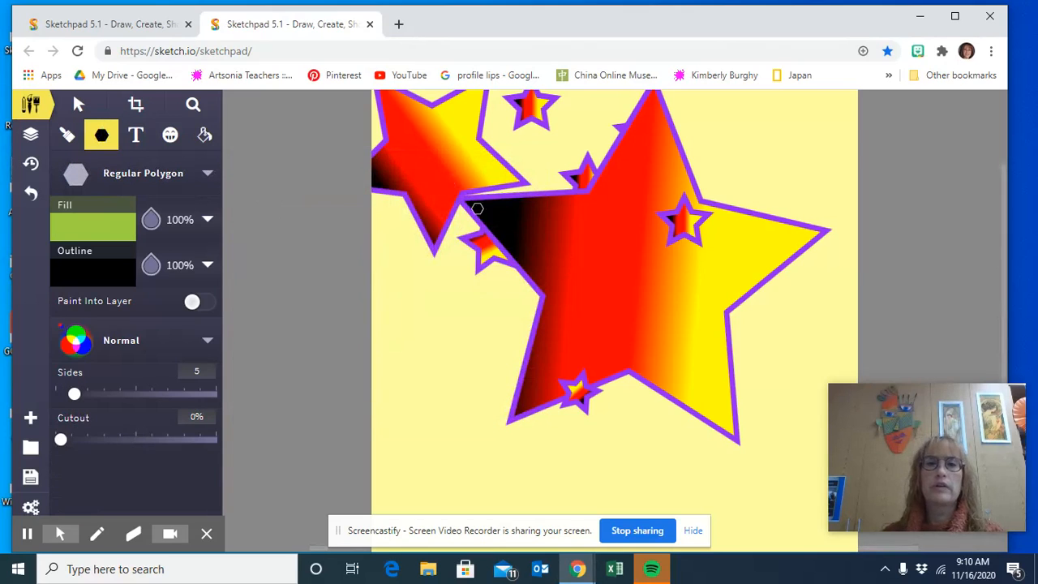
{"action": "left_click_drag", "start_coordinate": [477, 210], "coordinate": [498, 232]}
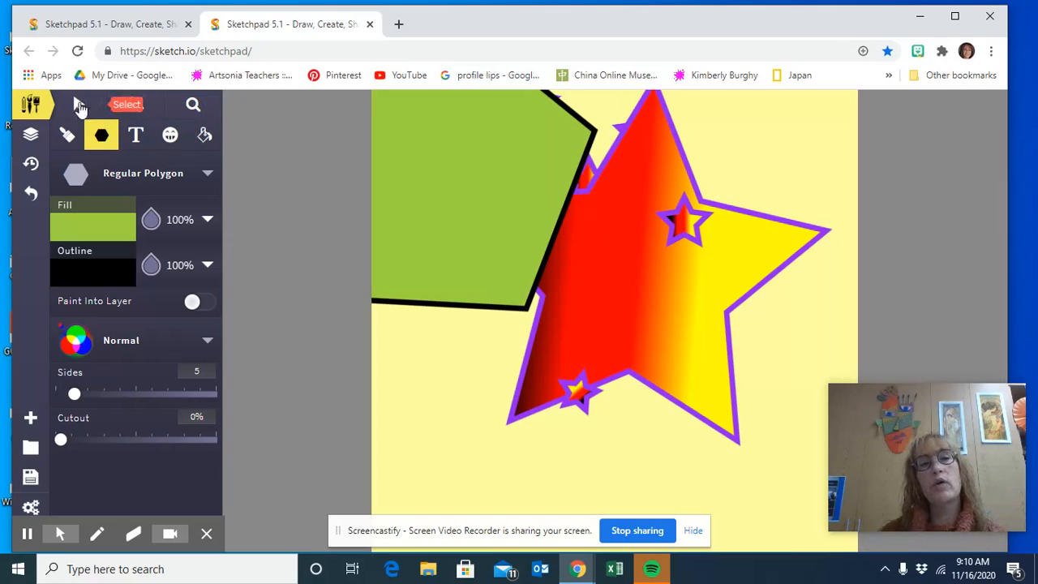
Move the green pentagon down over the enlarged star's lower left part and scale it down slightly
{"action": "left_click", "coordinate": [78, 108]}
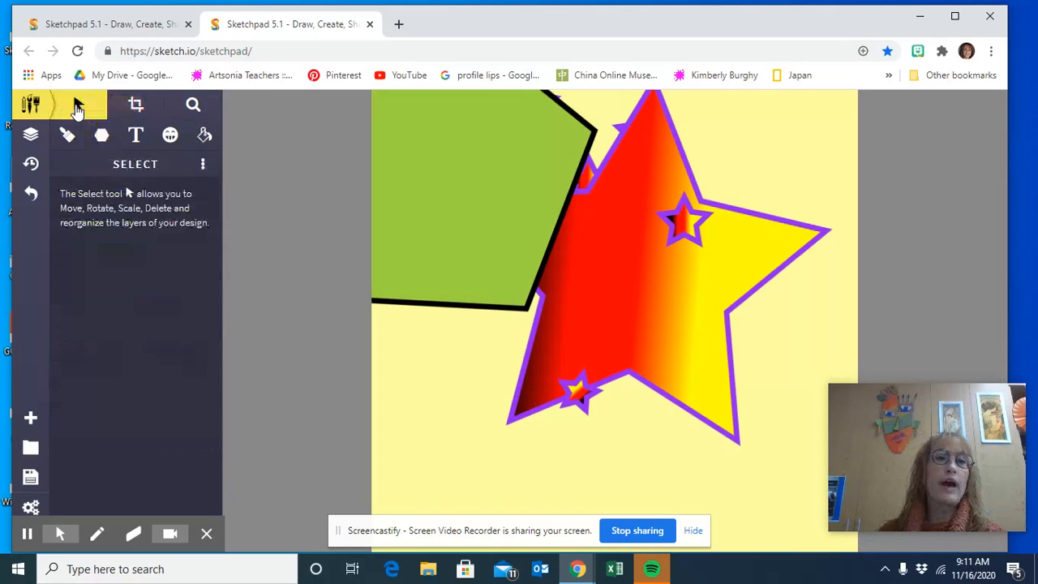
{"action": "left_click", "coordinate": [522, 205]}
{"action": "left_click_drag", "start_coordinate": [487, 200], "coordinate": [591, 418]}
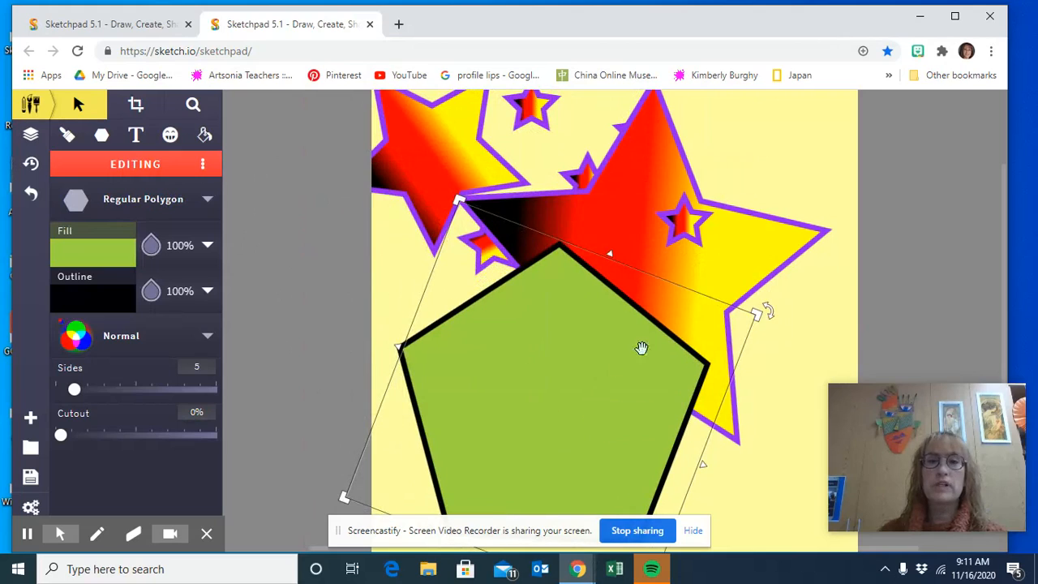
{"action": "left_click_drag", "start_coordinate": [455, 200], "coordinate": [490, 275]}
{"action": "left_click_drag", "start_coordinate": [631, 414], "coordinate": [537, 359]}
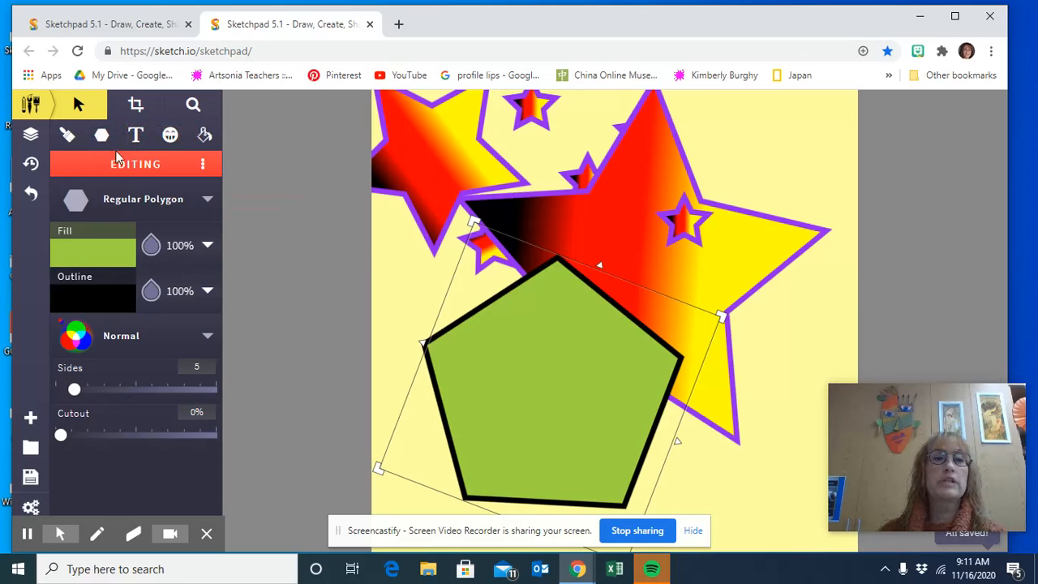
{"action": "left_click", "coordinate": [126, 207]}
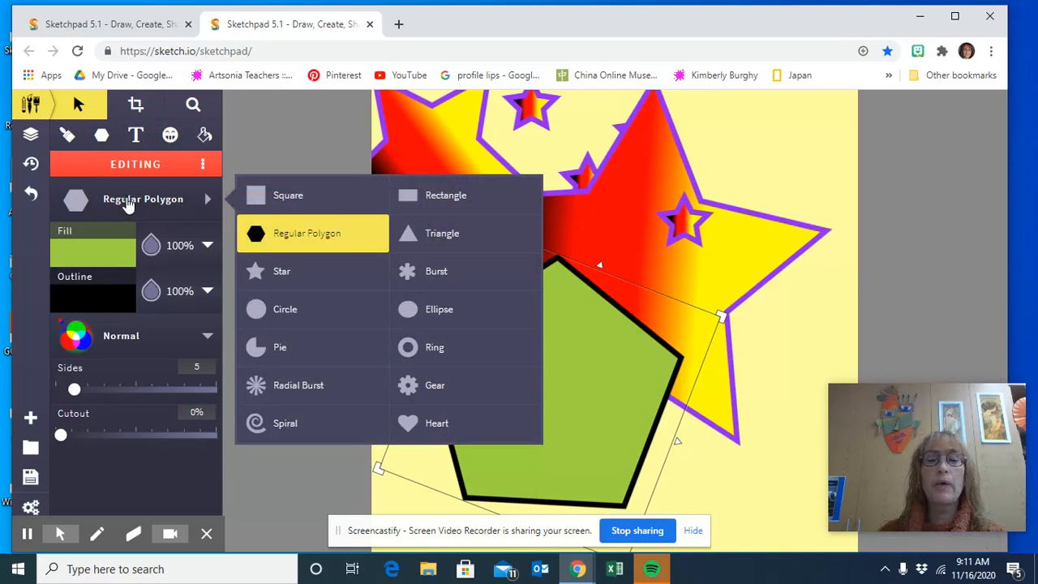
{"action": "left_click", "coordinate": [125, 205]}
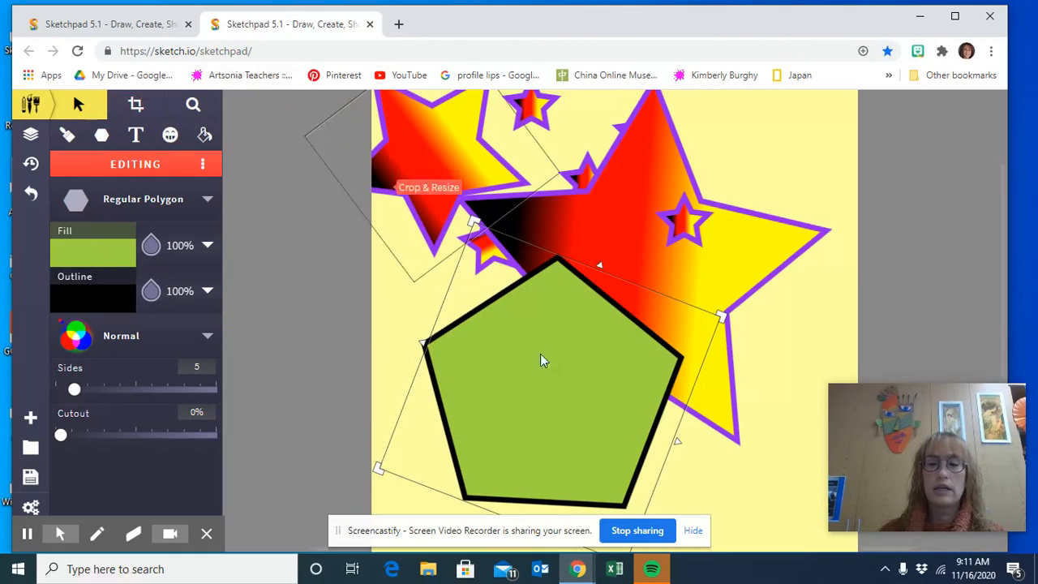
{"action": "left_click", "coordinate": [328, 201]}
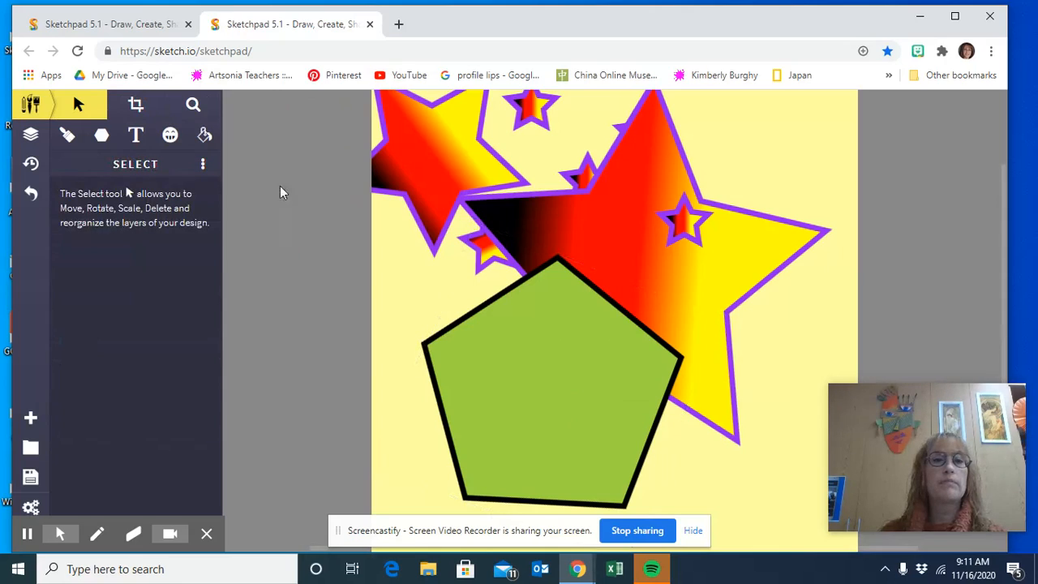
Turn on Paint Into Layer for the polygon shape and select the green pentagon's layer
{"action": "left_click", "coordinate": [107, 141]}
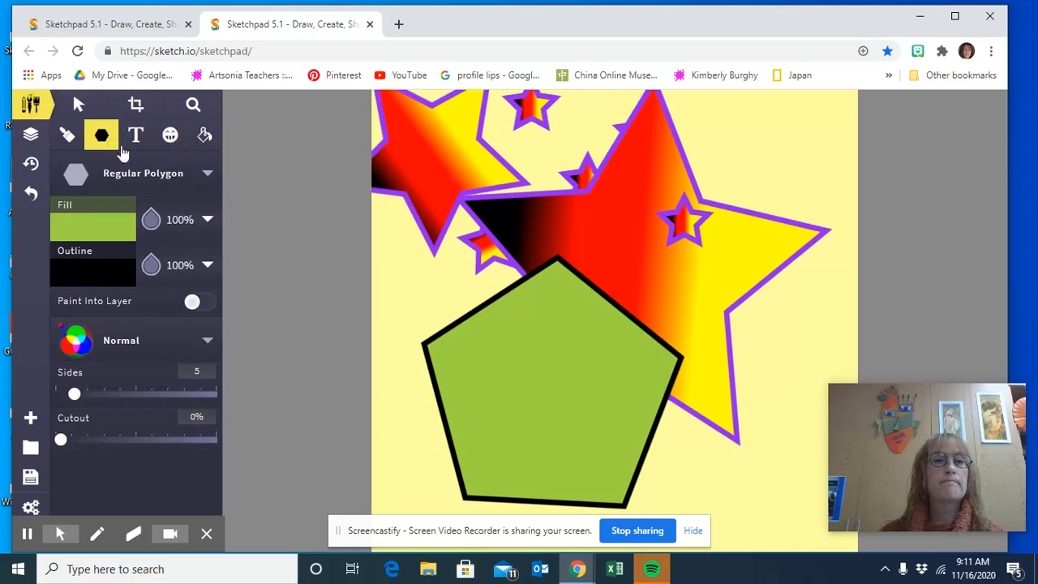
{"action": "left_click", "coordinate": [206, 305]}
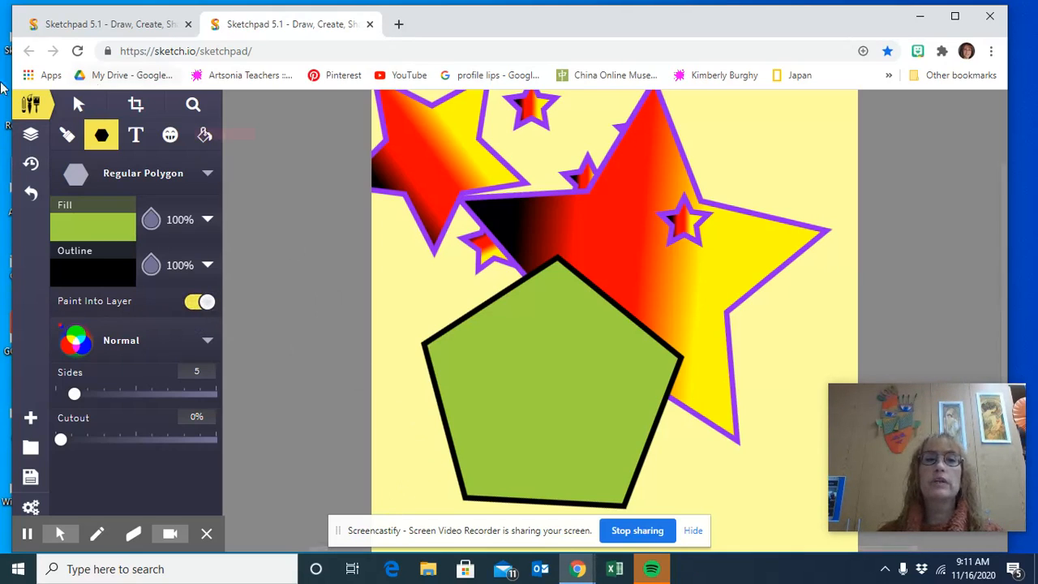
{"action": "left_click", "coordinate": [30, 137]}
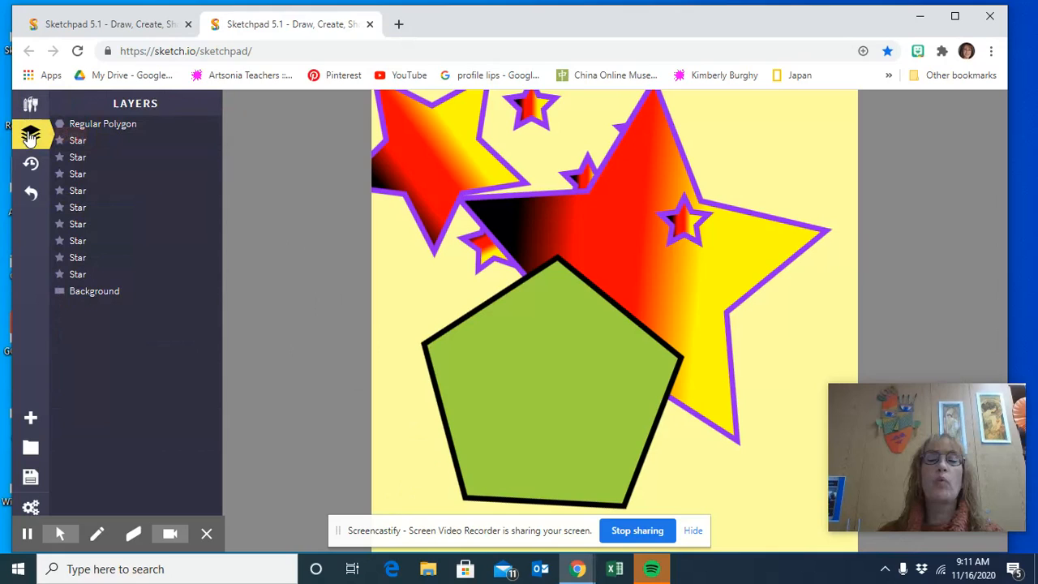
{"action": "left_click", "coordinate": [73, 126]}
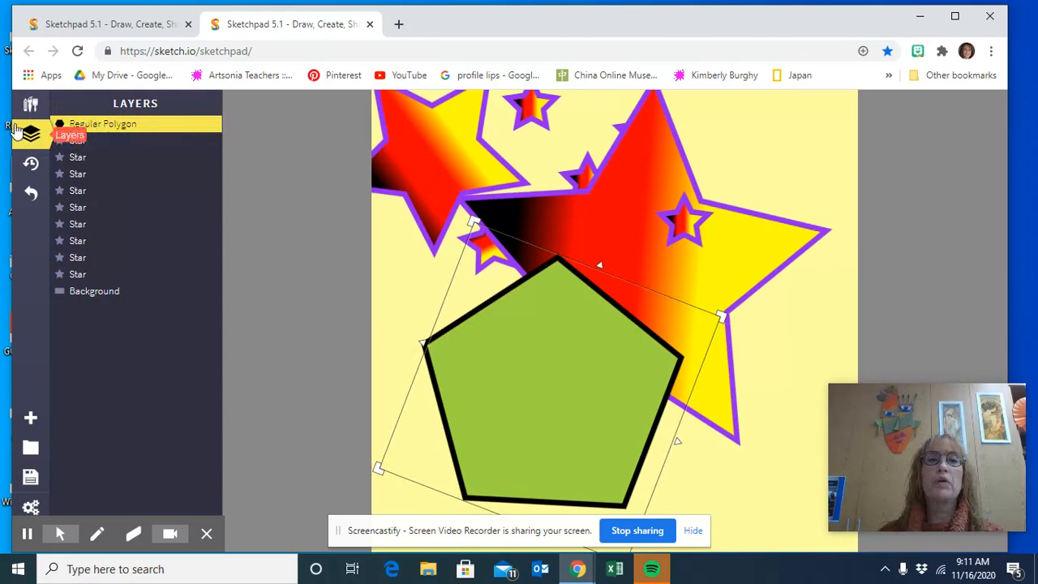
{"action": "left_click", "coordinate": [29, 106]}
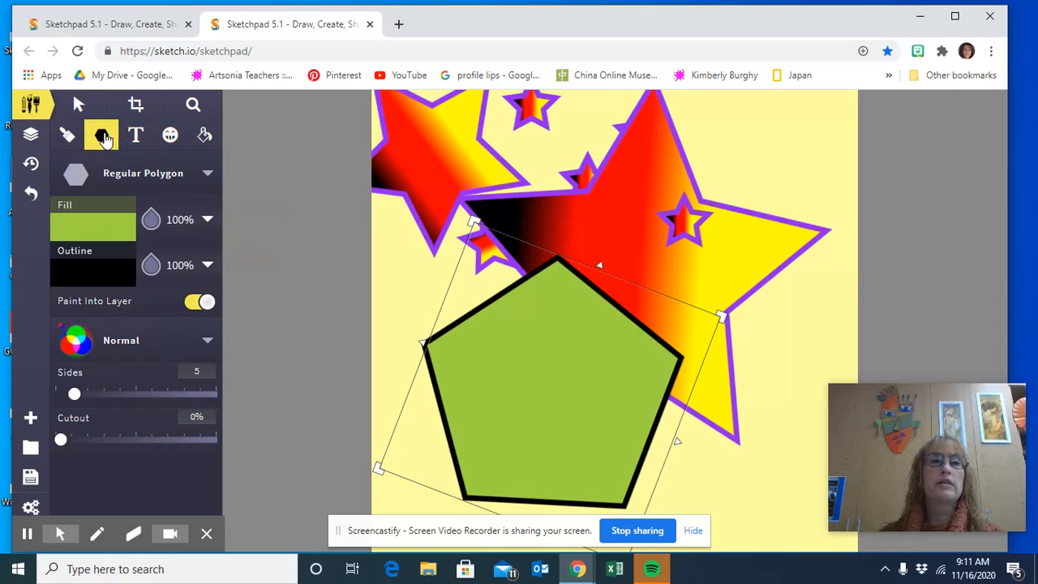
Choose the Radial Burst shape and give it an orange radial gradient fill
{"action": "left_click", "coordinate": [114, 174]}
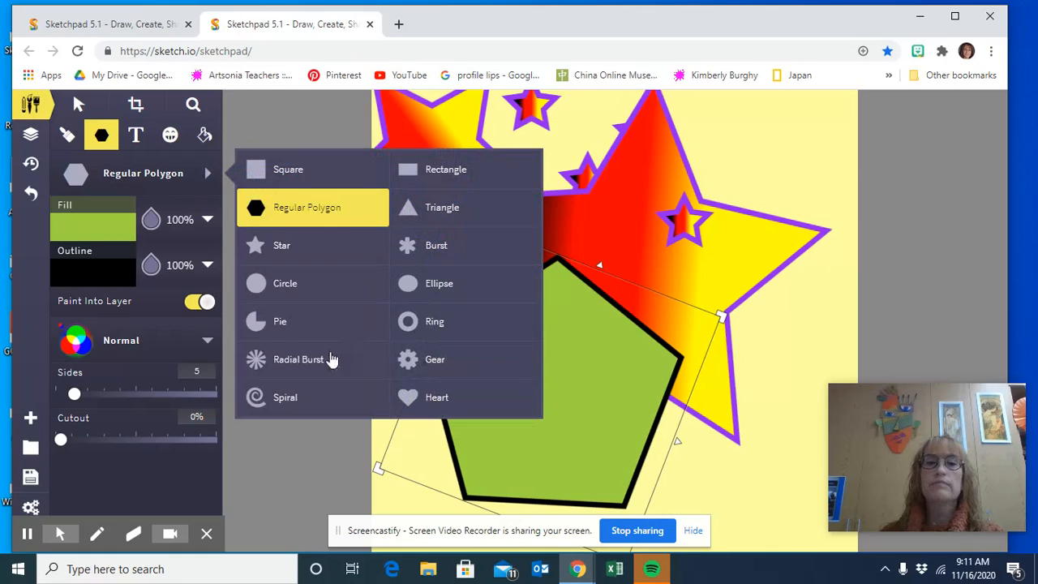
{"action": "left_click", "coordinate": [283, 364]}
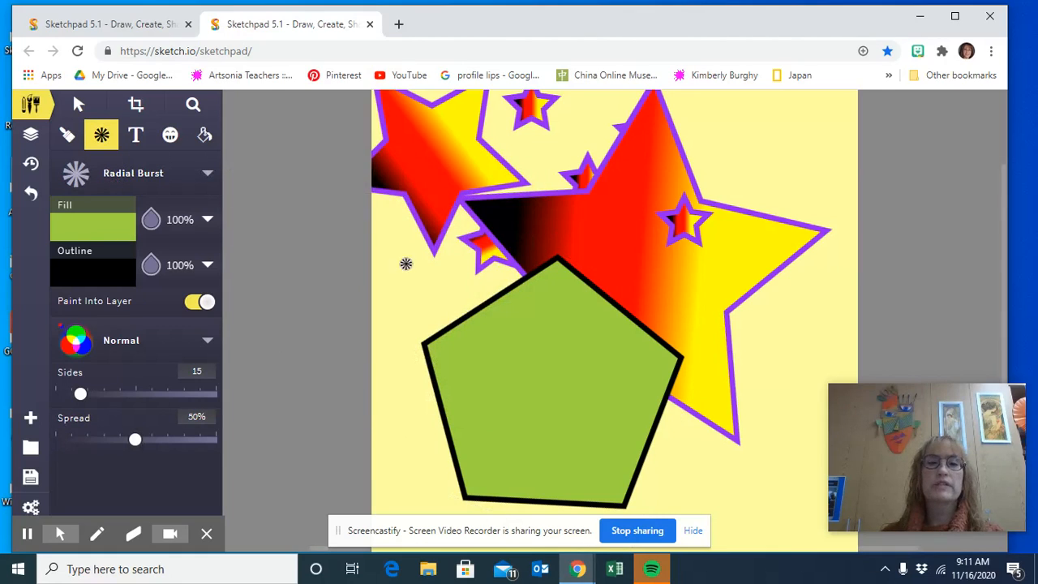
{"action": "left_click", "coordinate": [86, 227]}
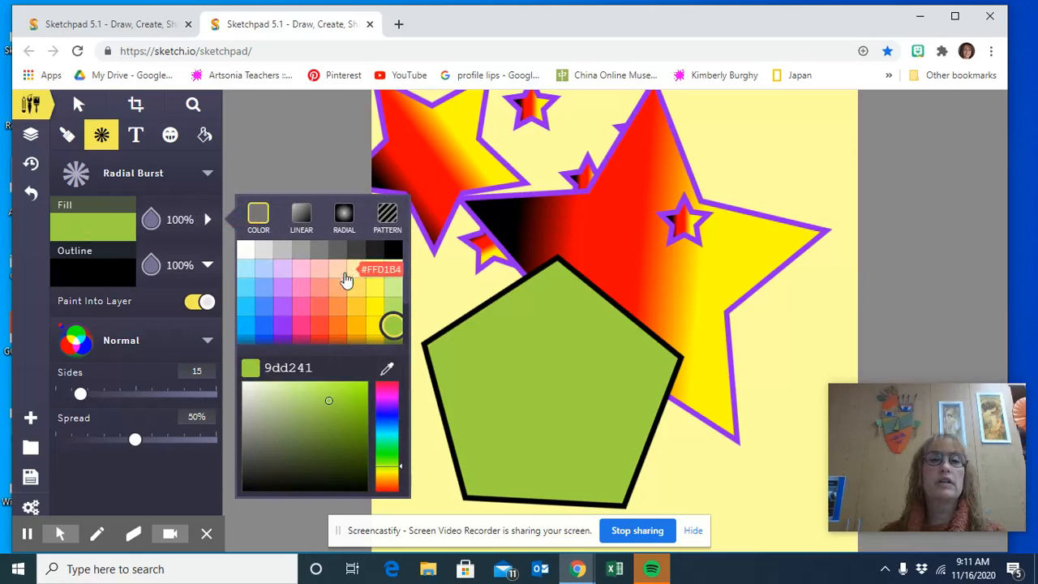
{"action": "left_click", "coordinate": [344, 215]}
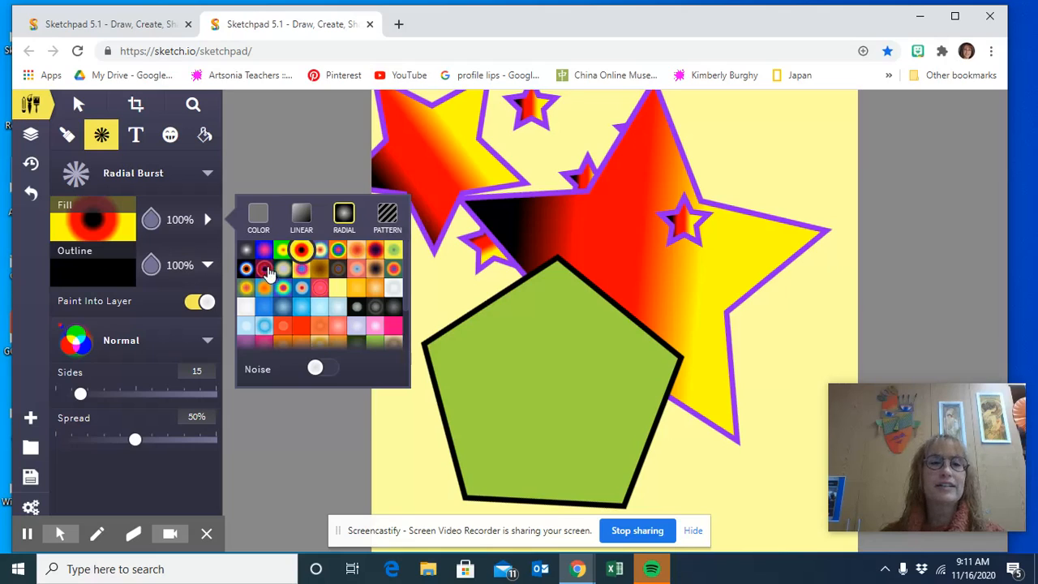
{"action": "left_click", "coordinate": [371, 327]}
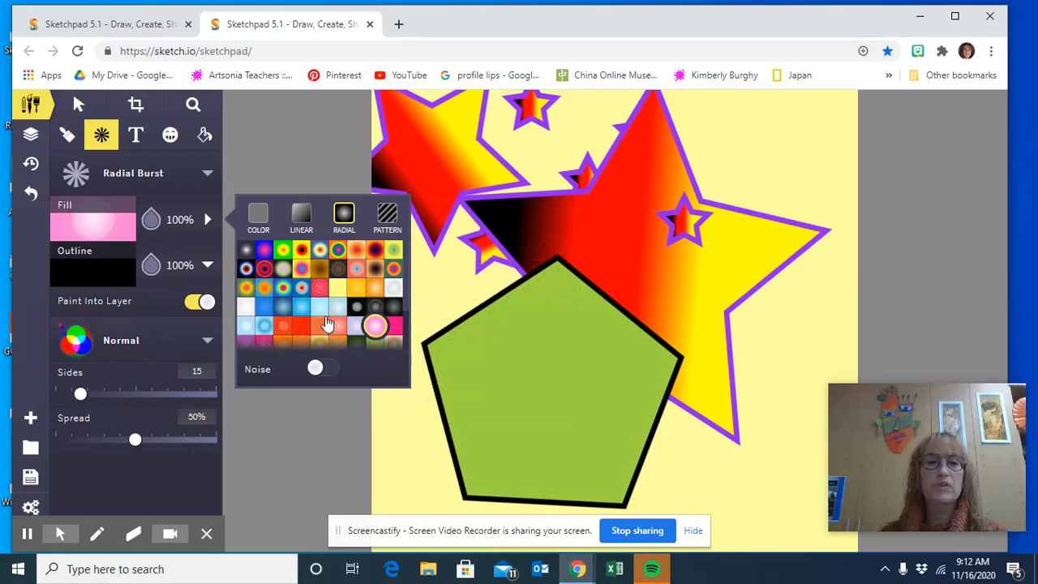
{"action": "left_click", "coordinate": [373, 291]}
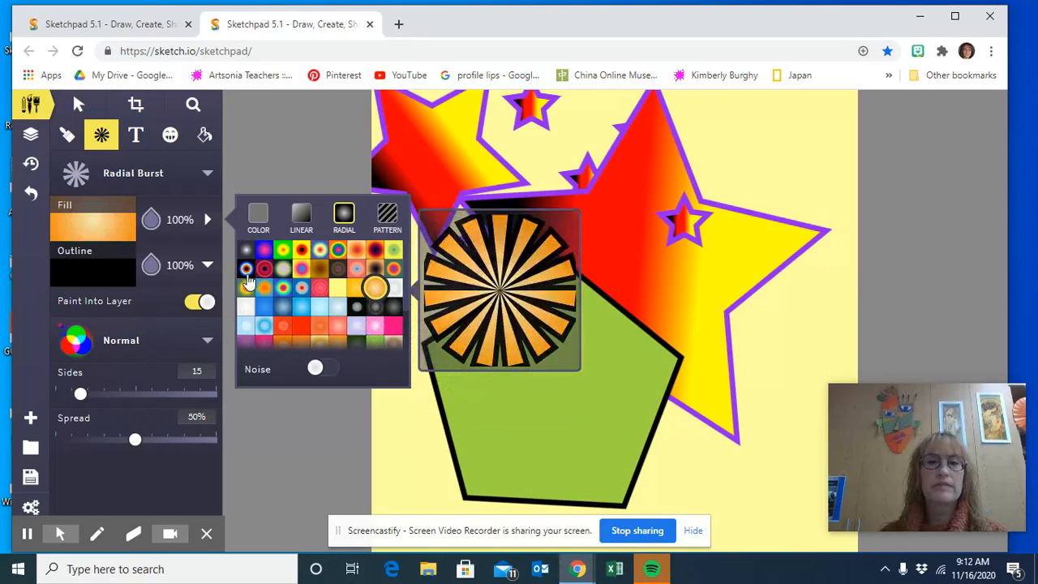
Set the radial burst's outline to solid pink #ffb4de and its fill opacity to 50%
{"action": "left_click", "coordinate": [82, 278]}
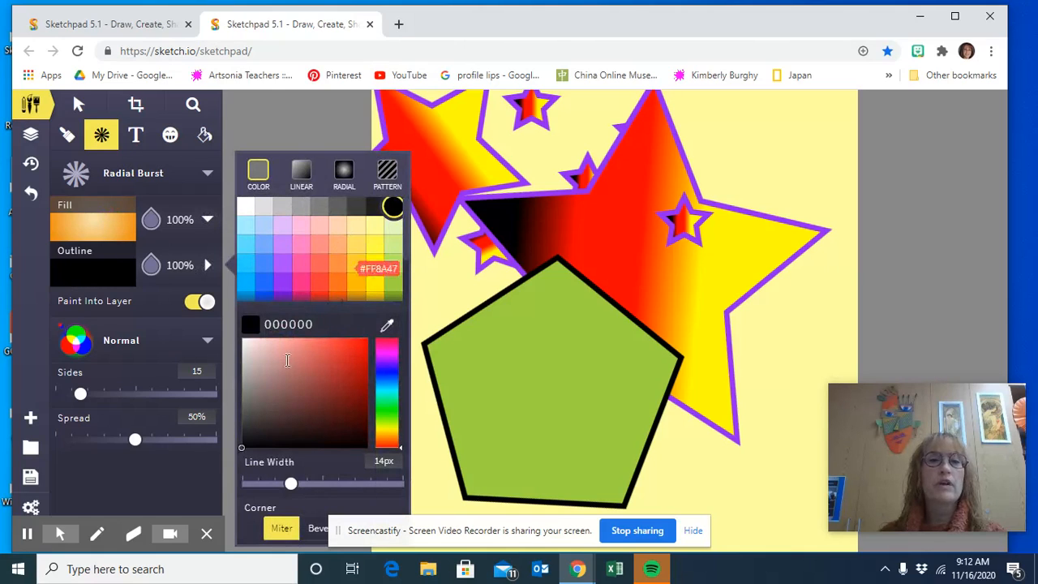
{"action": "left_click", "coordinate": [302, 229]}
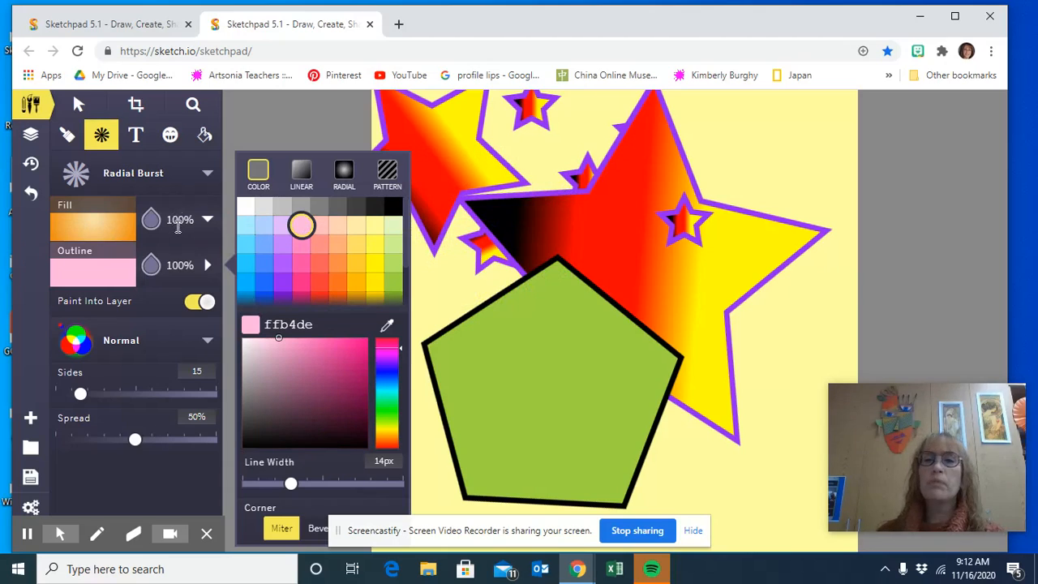
{"action": "left_click", "coordinate": [114, 227]}
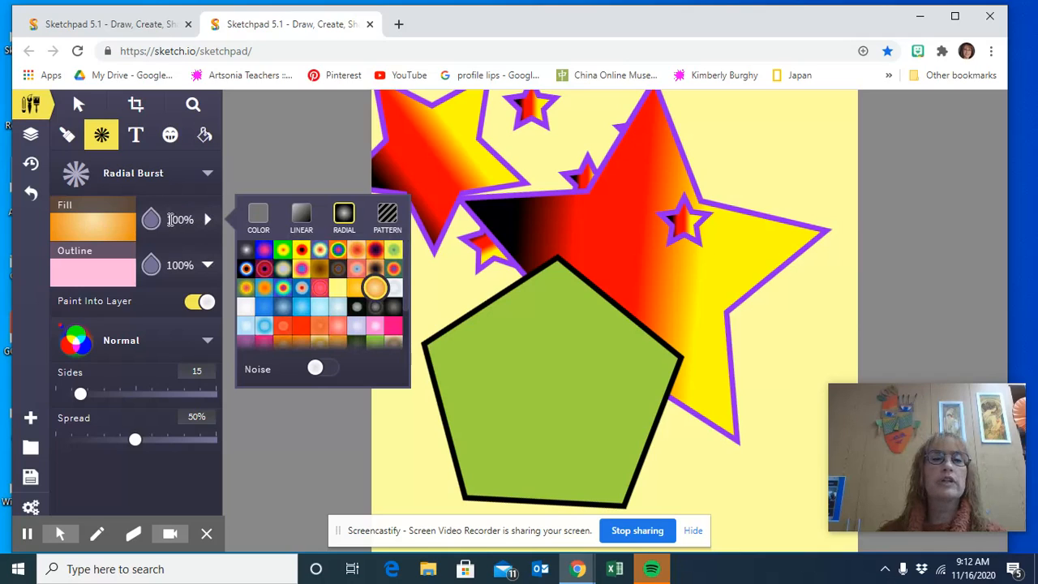
{"action": "left_click", "coordinate": [170, 219]}
{"action": "double_click", "coordinate": [179, 219]}
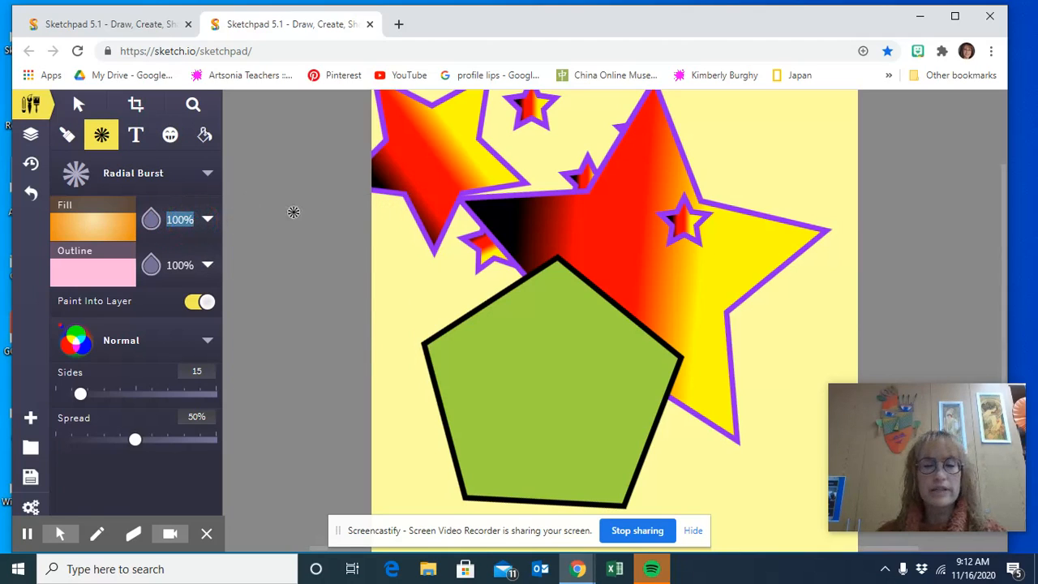
{"action": "type", "text": "50"}
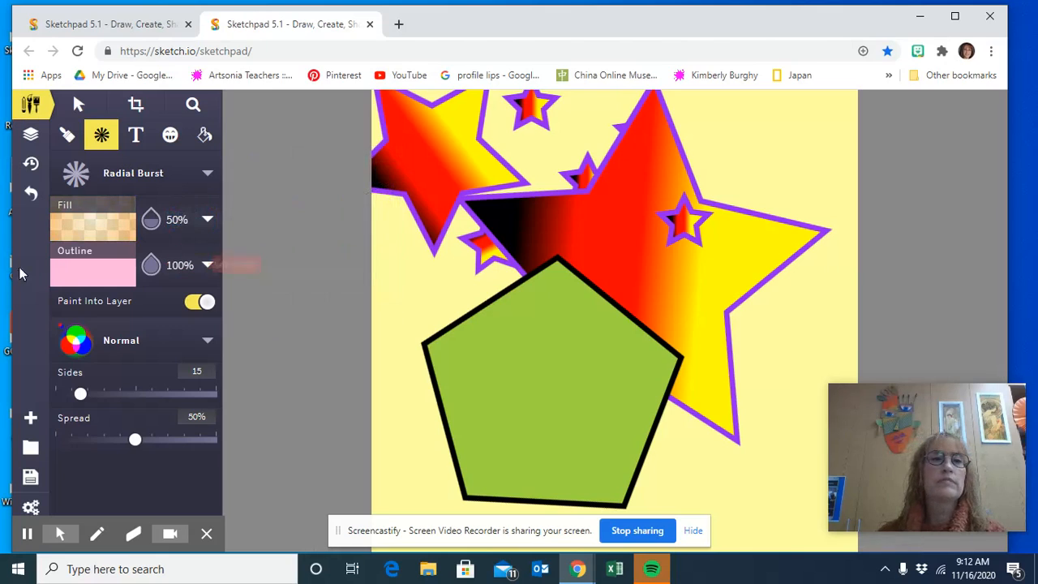
Set the outline's line width to 2px and paint a large radial burst into the background behind the stars
{"action": "left_click", "coordinate": [92, 277]}
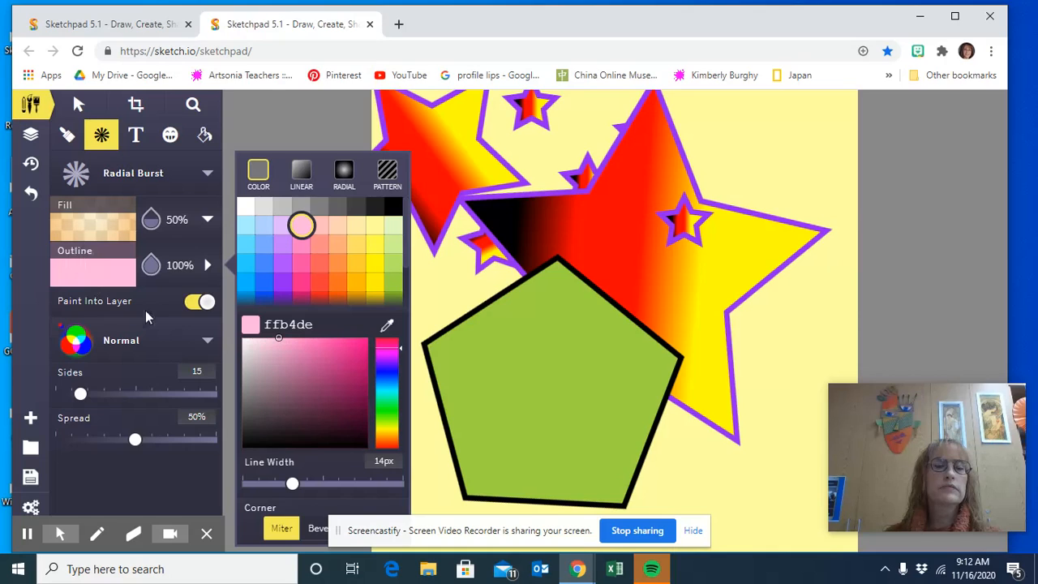
{"action": "left_click_drag", "start_coordinate": [293, 485], "coordinate": [254, 485]}
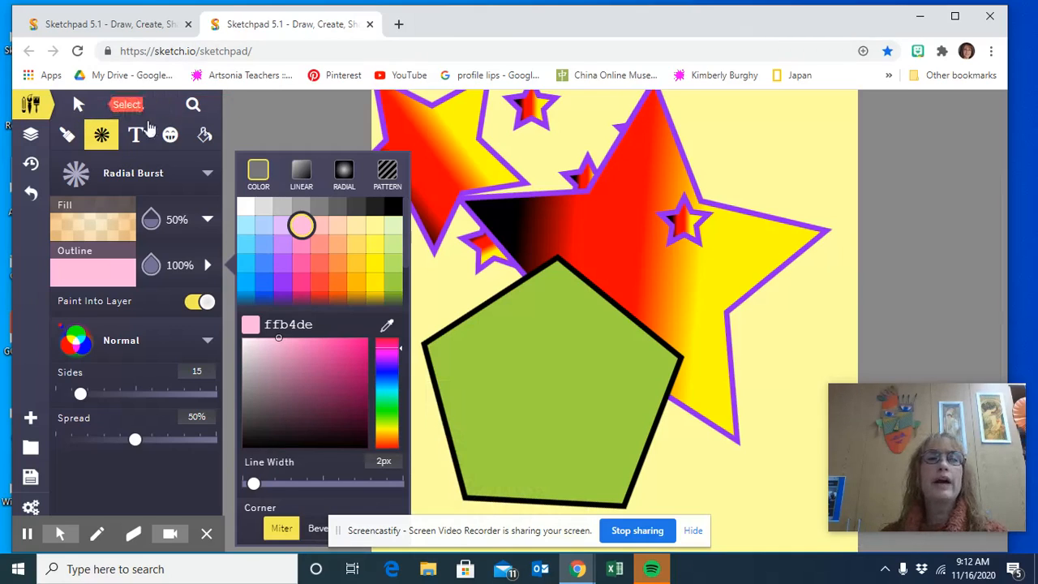
{"action": "mouse_move", "coordinate": [559, 154]}
{"action": "left_mouse_down"}
{"action": "mouse_move", "coordinate": [671, 295]}
{"action": "mouse_move", "coordinate": [654, 260]}
{"action": "left_mouse_up"}
{"action": "left_click_drag", "start_coordinate": [717, 197], "coordinate": [722, 194]}
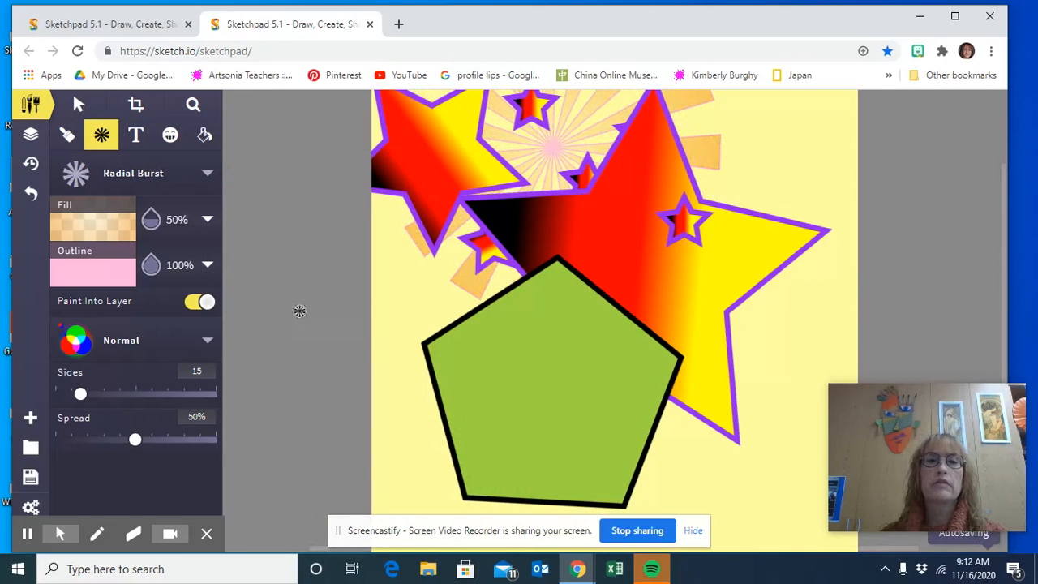
{"action": "scroll", "coordinate": [275, 307], "scroll_direction": "down", "scroll_amount": 1}
{"action": "scroll", "coordinate": [272, 297], "scroll_direction": "up", "scroll_amount": 2}
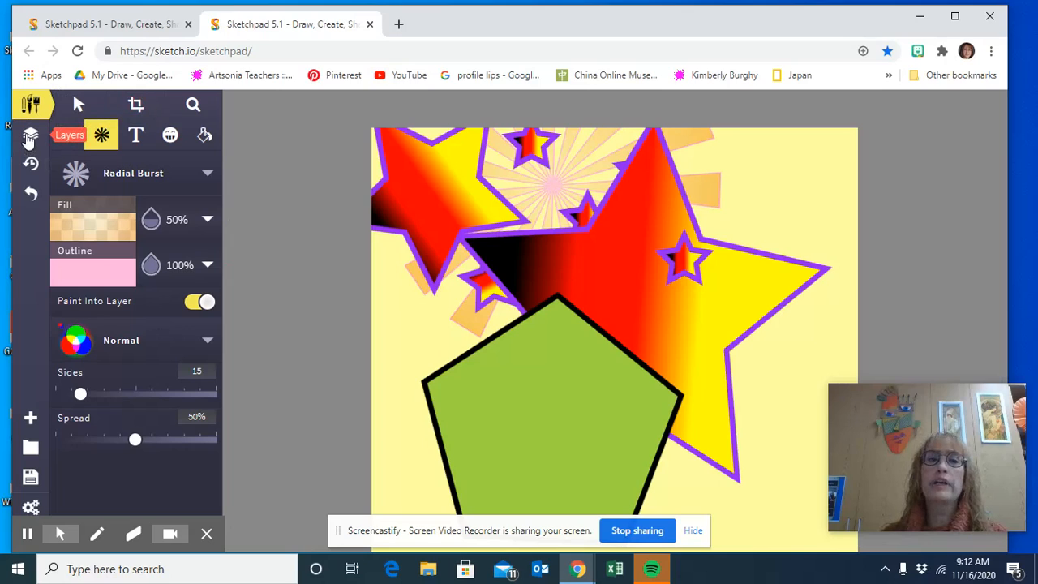
Paint further radial bursts into the background beside the enlarged star, into the green pentagon and into the enlarged star
{"action": "left_click_drag", "start_coordinate": [713, 224], "coordinate": [771, 278]}
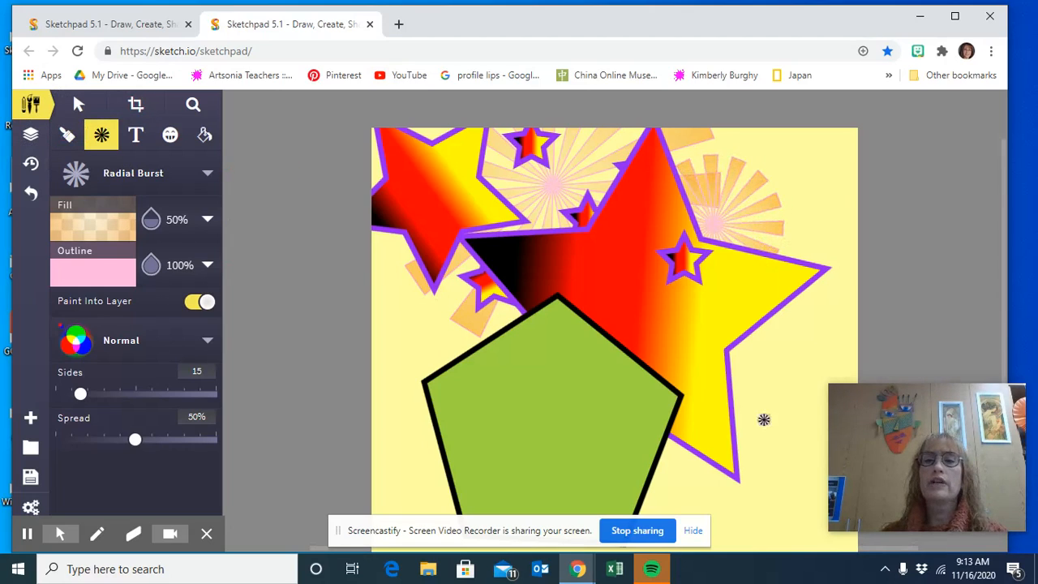
{"action": "left_click_drag", "start_coordinate": [652, 366], "coordinate": [640, 428]}
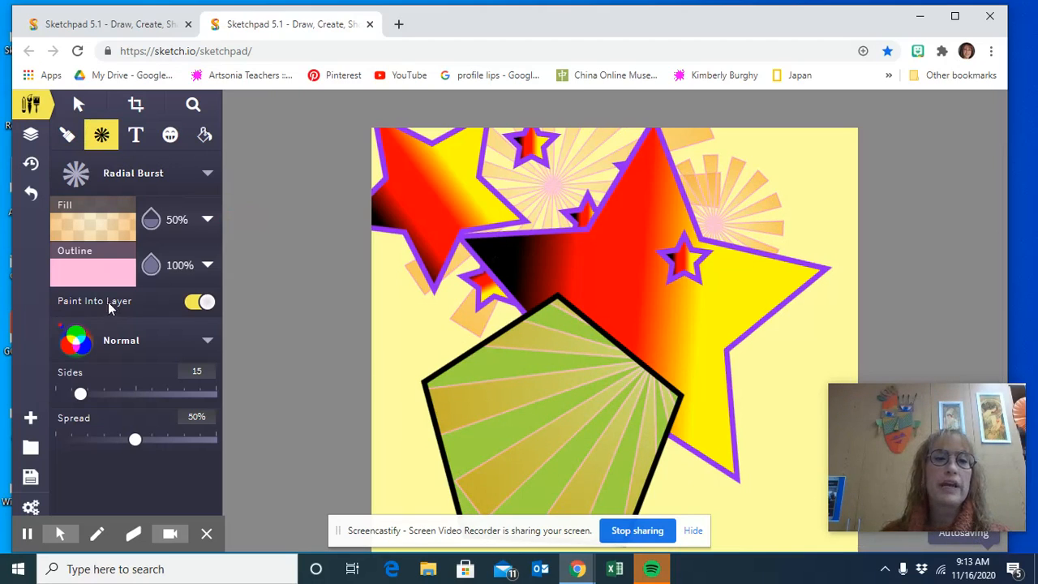
{"action": "mouse_move", "coordinate": [726, 268]}
{"action": "left_mouse_down"}
{"action": "mouse_move", "coordinate": [570, 276]}
{"action": "mouse_move", "coordinate": [685, 417]}
{"action": "mouse_move", "coordinate": [858, 531]}
{"action": "mouse_move", "coordinate": [779, 564]}
{"action": "mouse_move", "coordinate": [620, 580]}
{"action": "mouse_move", "coordinate": [475, 395]}
{"action": "left_mouse_up"}
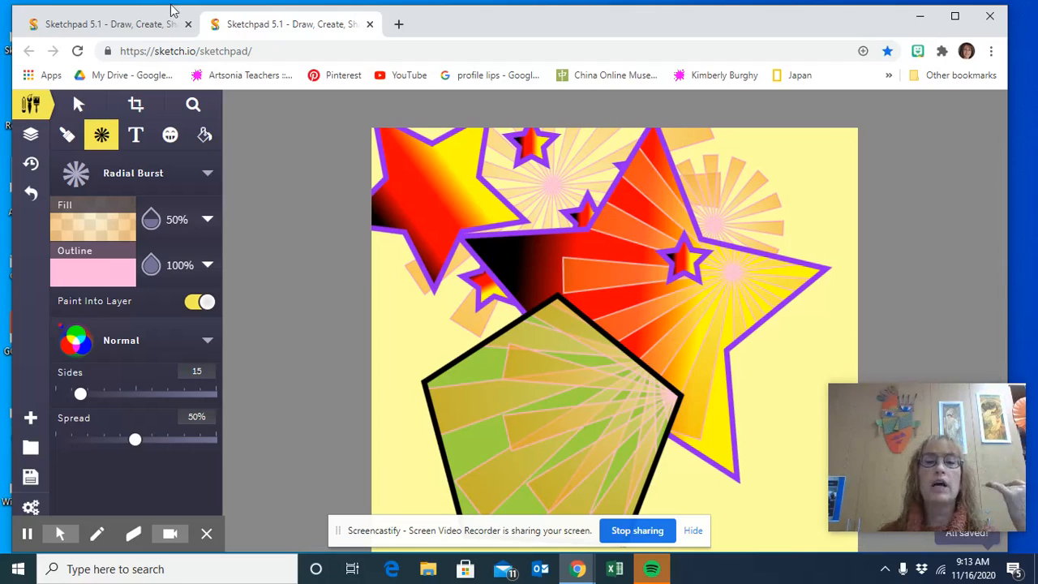
View the layer list and select the green pentagon's layer, then the small star's layer, to see which shapes they belong to
{"action": "left_click", "coordinate": [28, 143]}
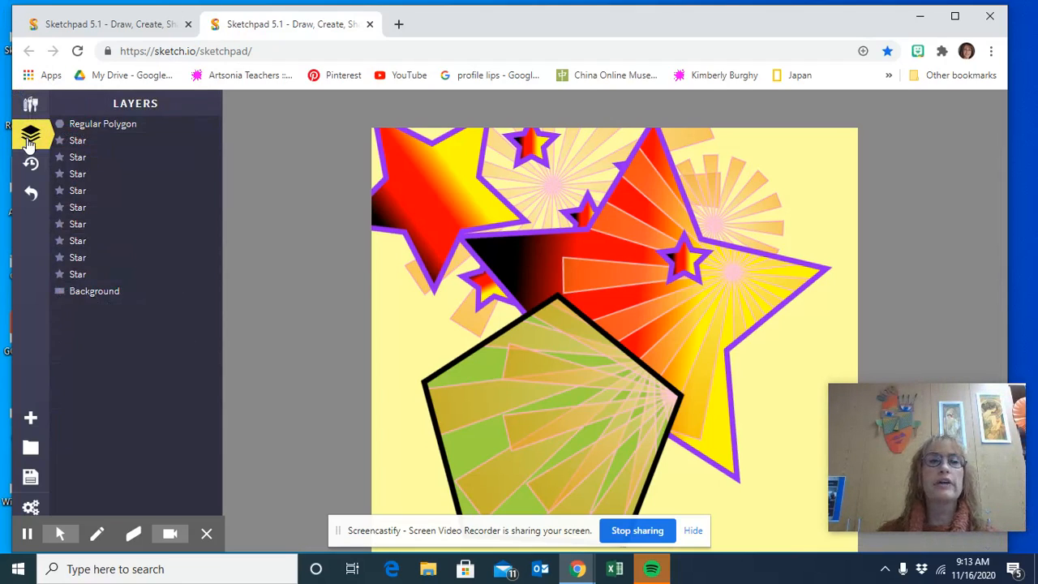
{"action": "left_click", "coordinate": [106, 132]}
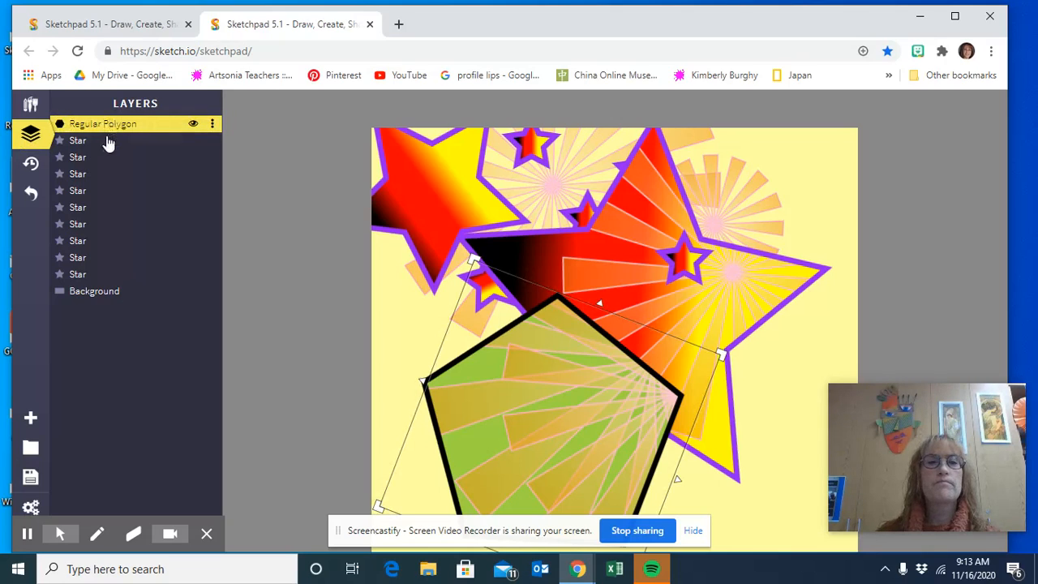
{"action": "left_click", "coordinate": [92, 141]}
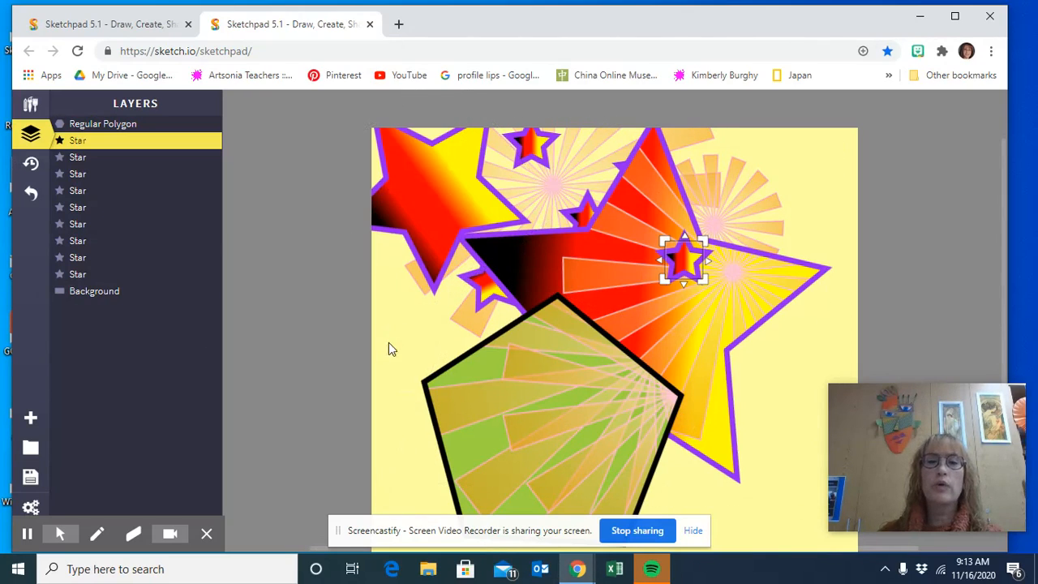
Choose the Heart shape with a red and white geometric pattern fill, and paint hearts into the background and the large upper-left star
{"action": "left_click", "coordinate": [31, 106]}
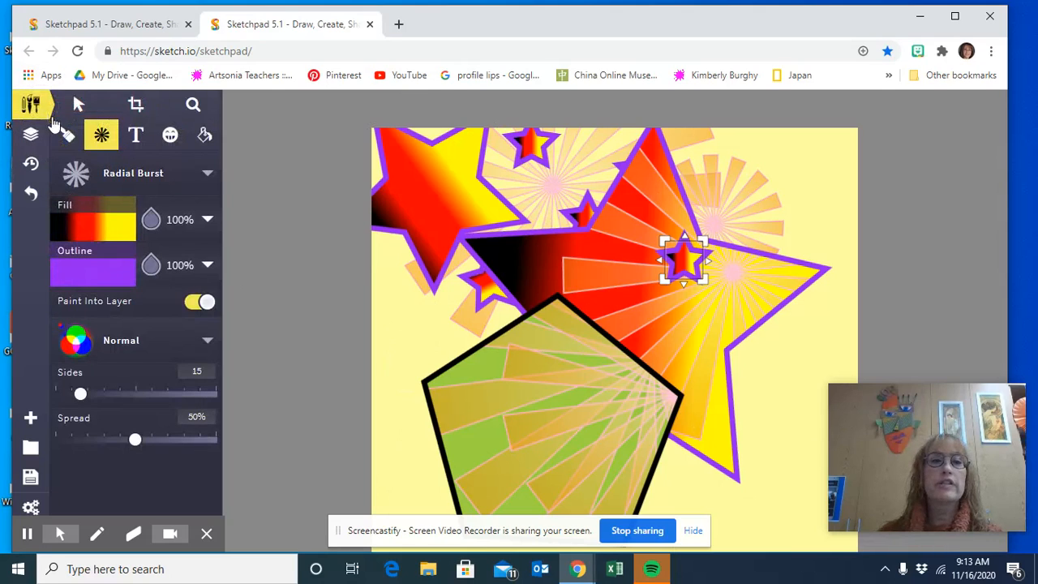
{"action": "left_click", "coordinate": [126, 175]}
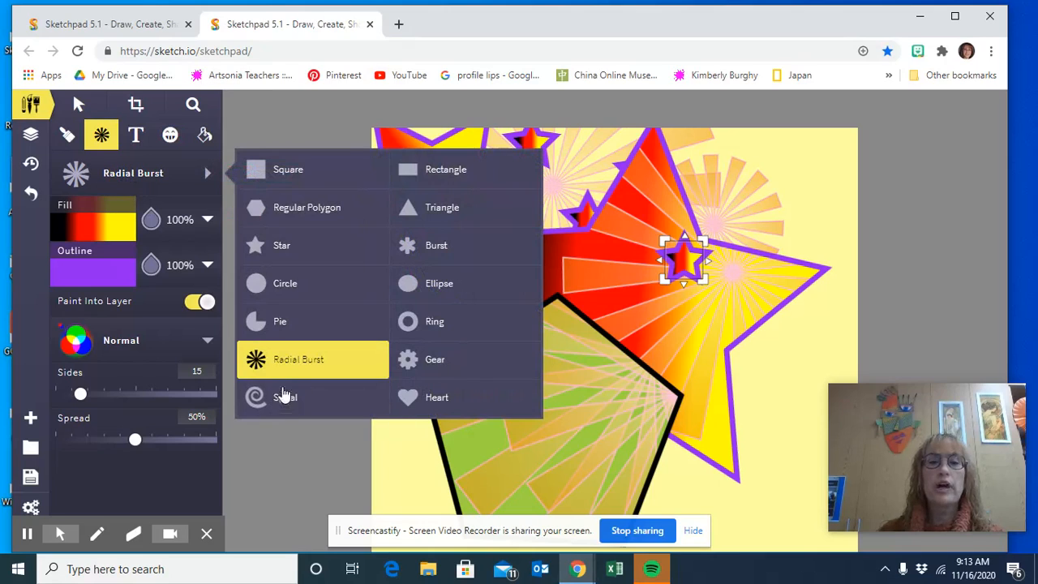
{"action": "left_click", "coordinate": [431, 397]}
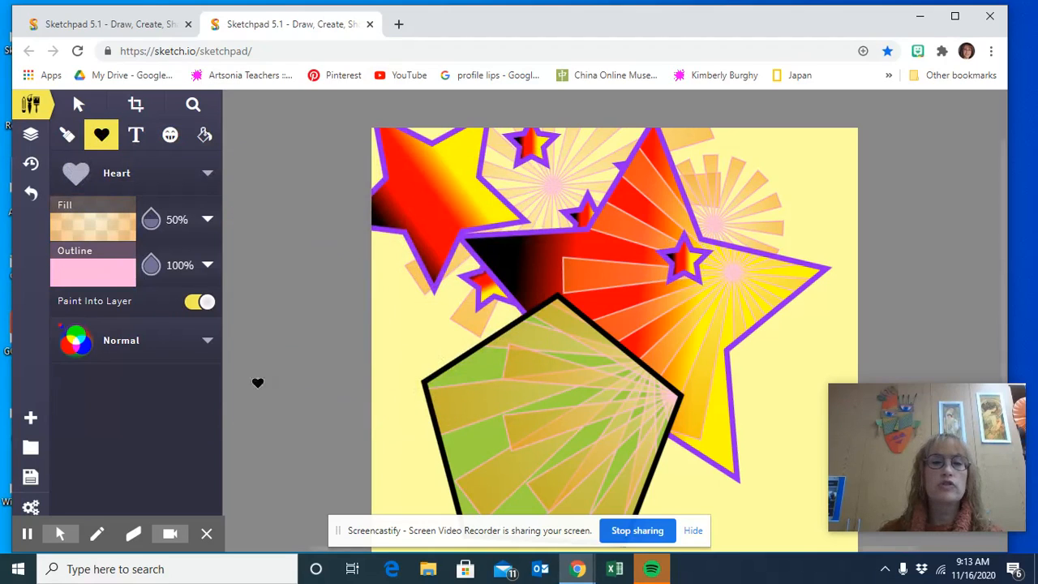
{"action": "left_click", "coordinate": [77, 231]}
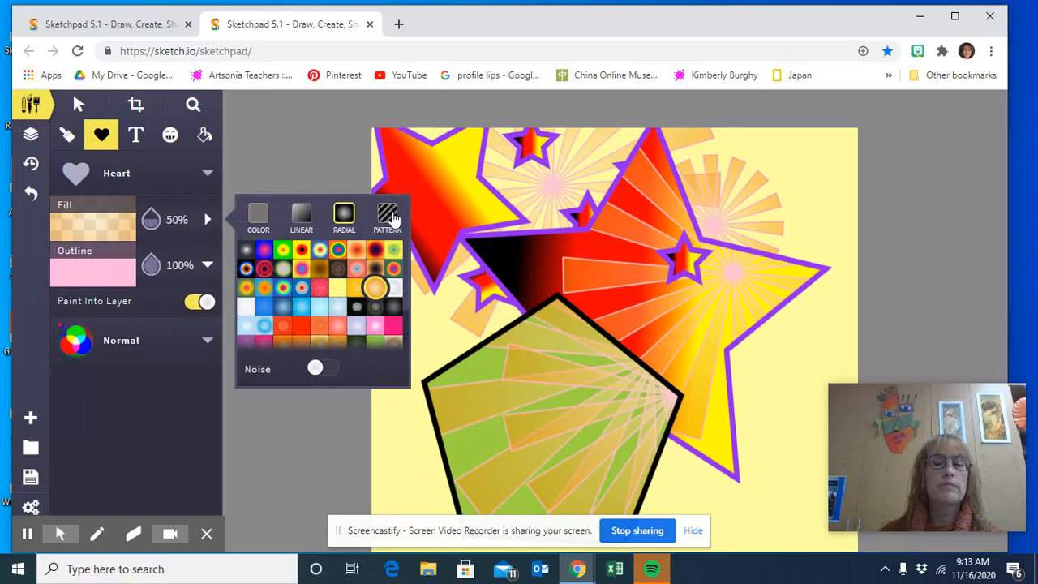
{"action": "left_click", "coordinate": [389, 216]}
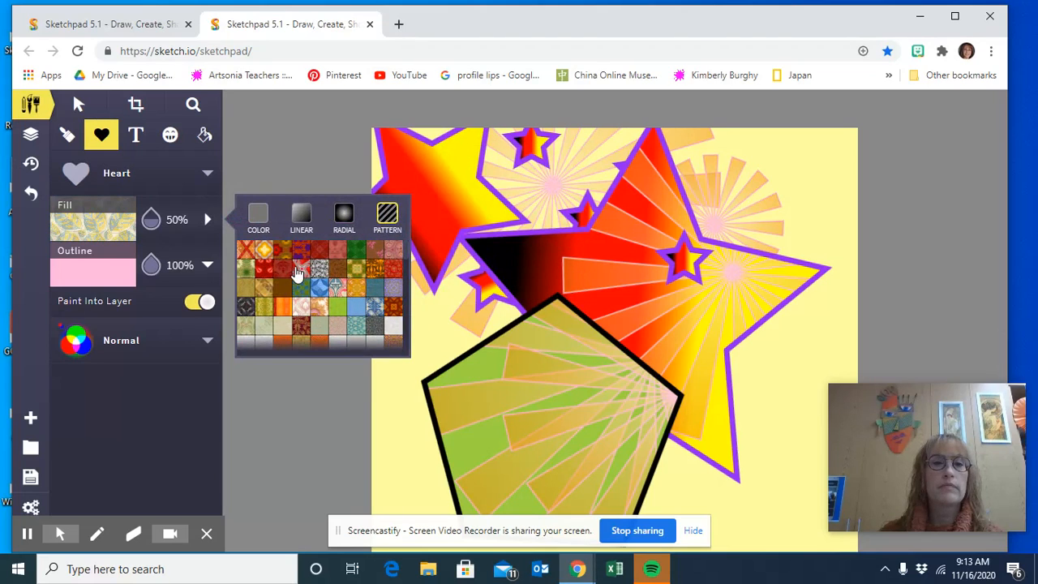
{"action": "left_click", "coordinate": [298, 271]}
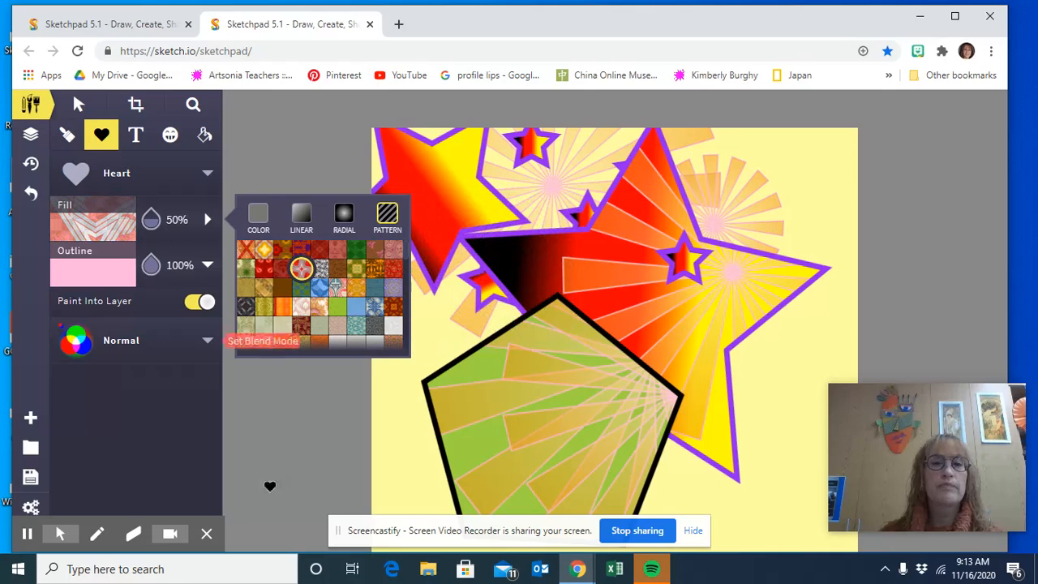
{"action": "mouse_move", "coordinate": [386, 468]}
{"action": "left_mouse_down"}
{"action": "mouse_move", "coordinate": [390, 487]}
{"action": "mouse_move", "coordinate": [363, 516]}
{"action": "mouse_move", "coordinate": [332, 538]}
{"action": "mouse_move", "coordinate": [316, 531]}
{"action": "left_mouse_up"}
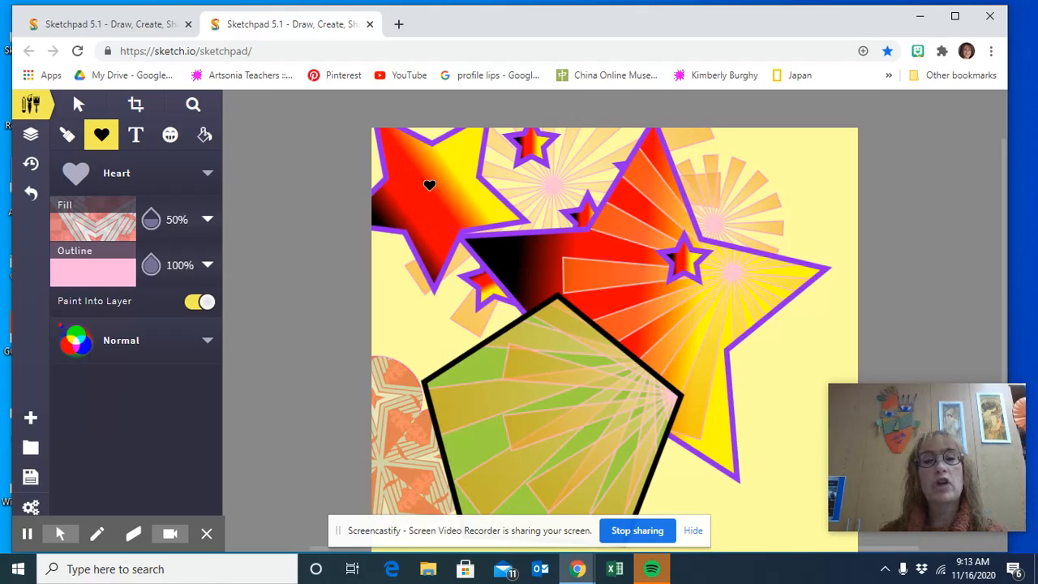
{"action": "left_click_drag", "start_coordinate": [431, 186], "coordinate": [455, 231]}
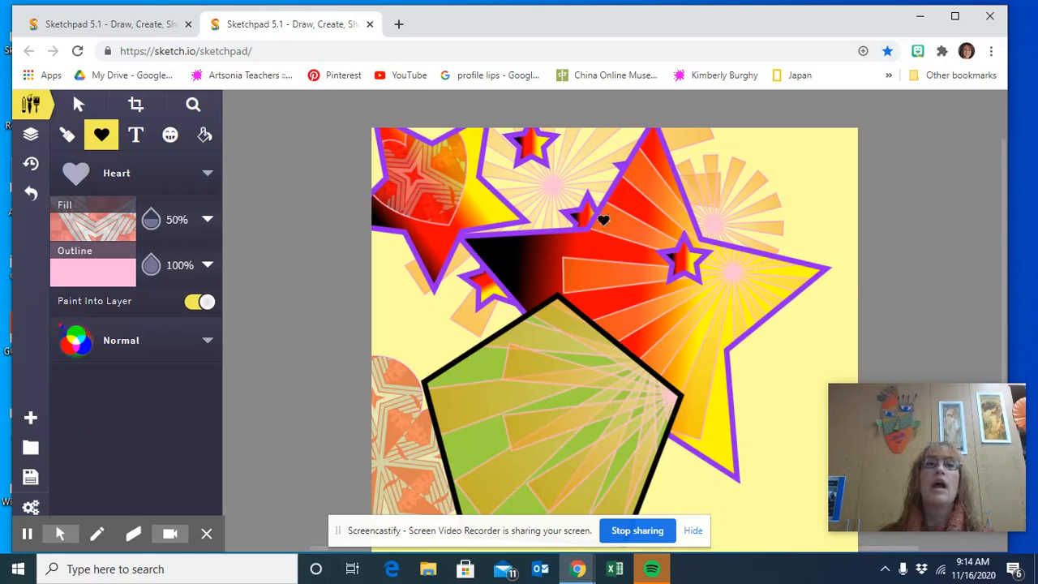
Examine the layer list and the ordering, duplicate and delete options for the topmost star layer
{"action": "left_click", "coordinate": [110, 184]}
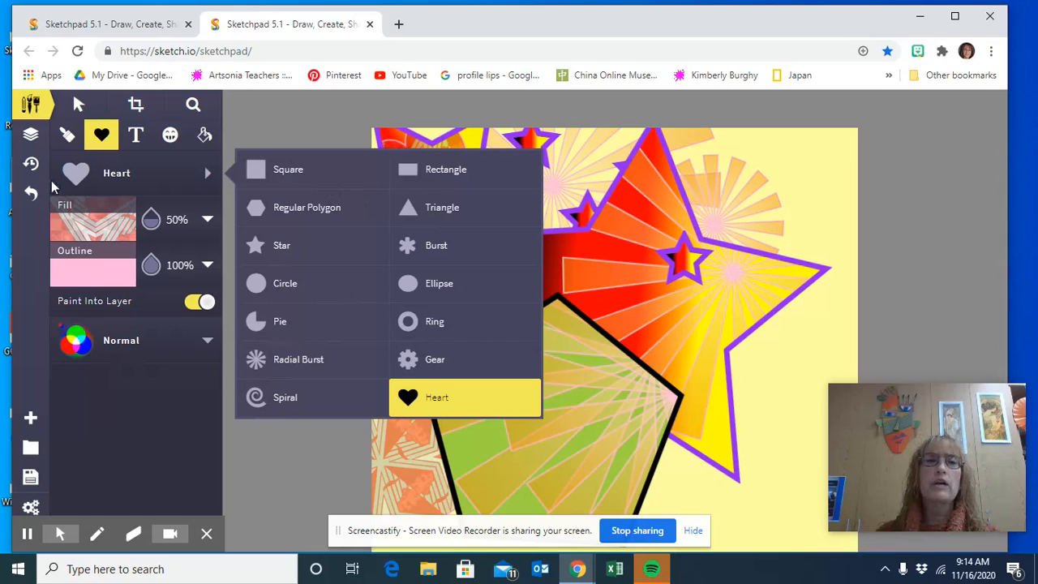
{"action": "left_click", "coordinate": [30, 135]}
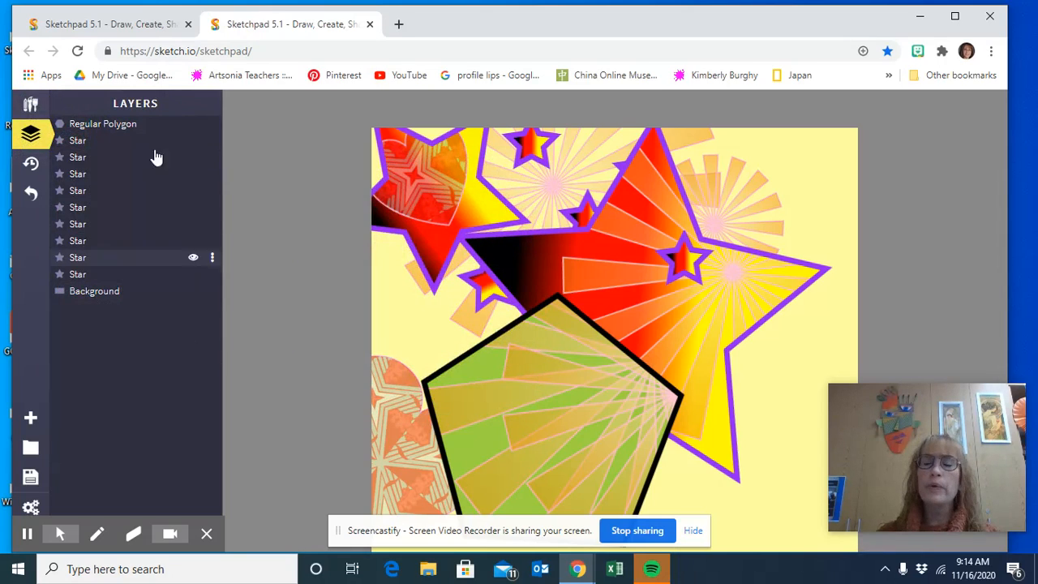
{"action": "left_click", "coordinate": [214, 142]}
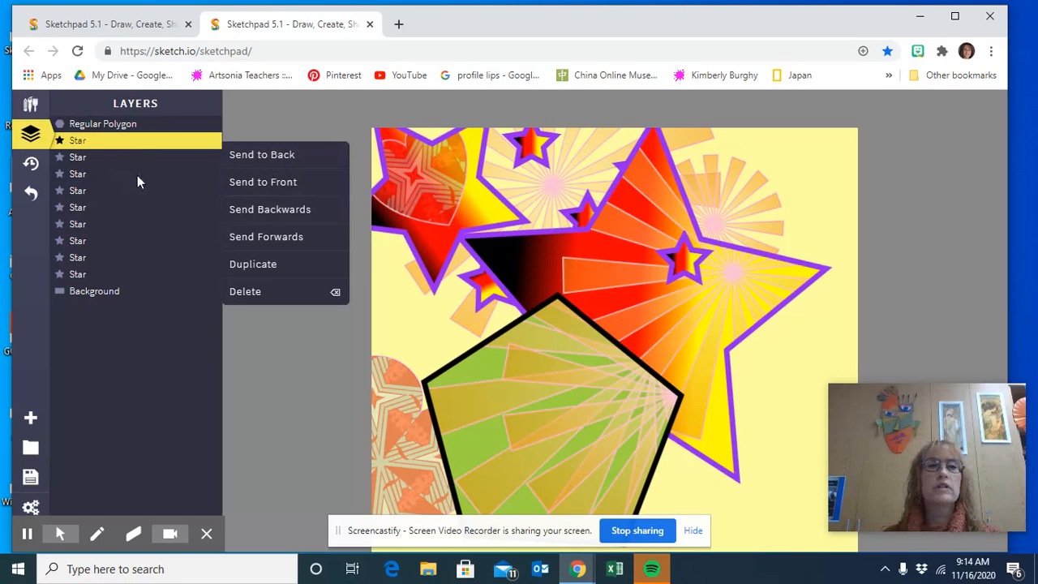
{"action": "left_click", "coordinate": [118, 245]}
{"action": "left_click", "coordinate": [119, 143]}
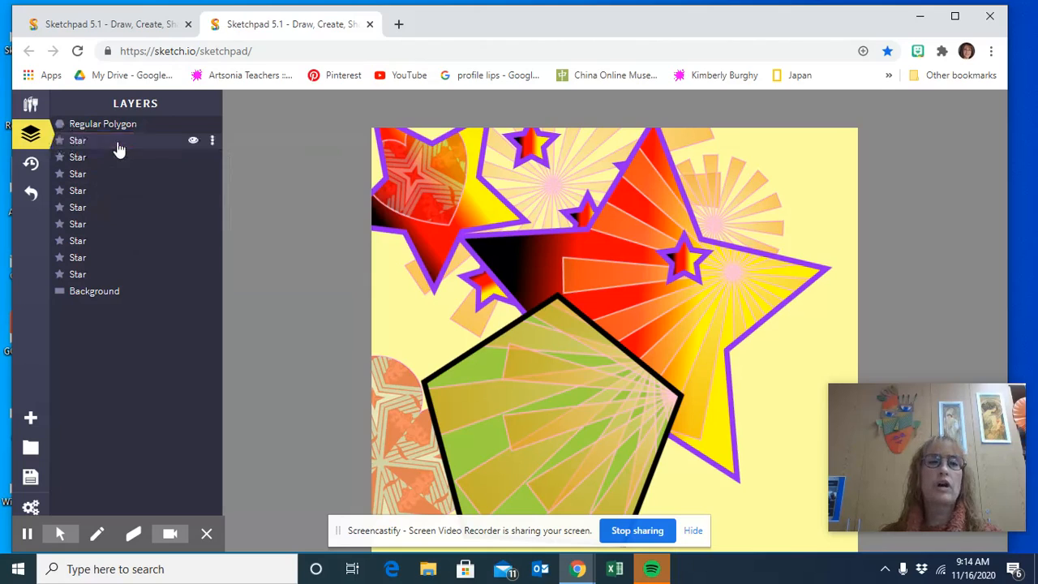
{"action": "left_click", "coordinate": [192, 143]}
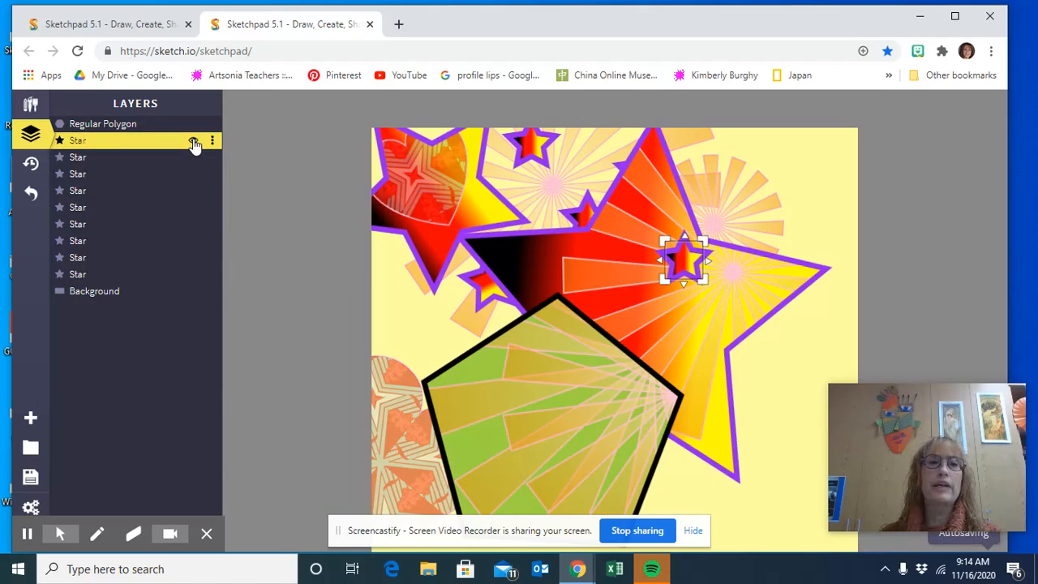
{"action": "left_click", "coordinate": [211, 143]}
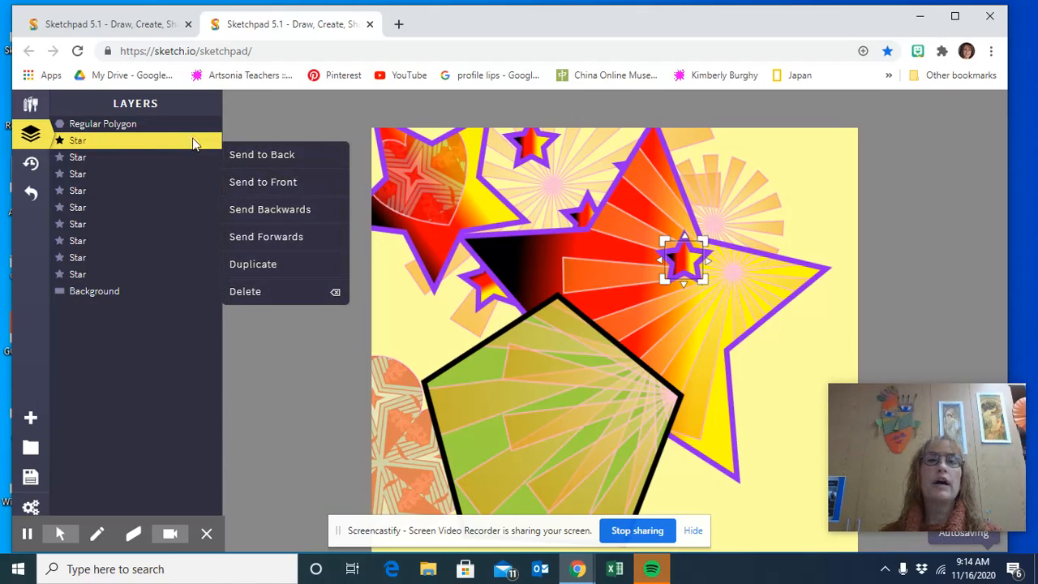
{"action": "left_click", "coordinate": [151, 143]}
Hide the layer of the large star in the canvas's upper-left corner
{"action": "left_click", "coordinate": [69, 162]}
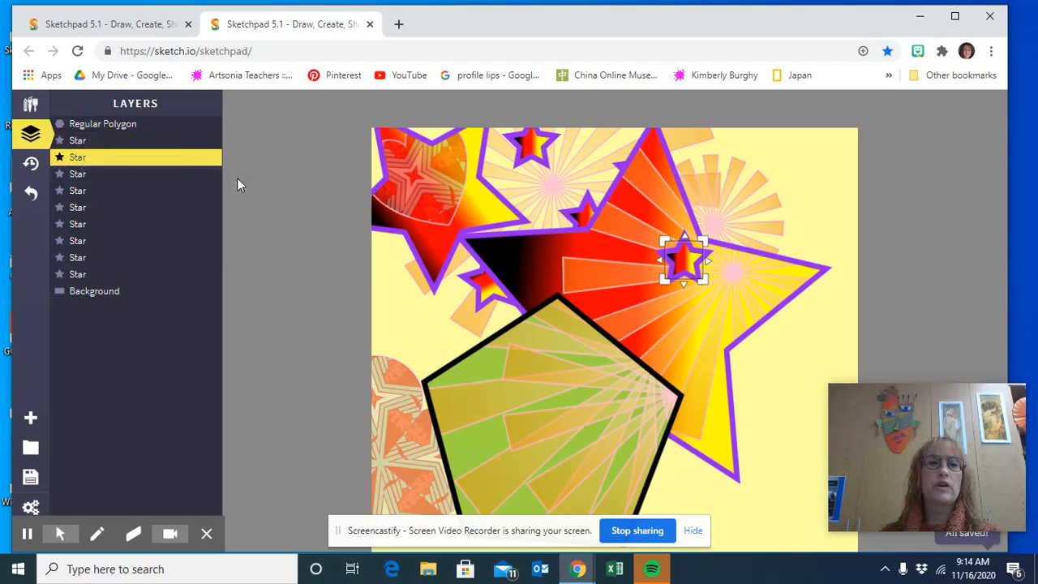
{"action": "left_click", "coordinate": [184, 159]}
{"action": "left_click", "coordinate": [192, 159]}
Send the enlarged star to the back of the star layers, just above the background
{"action": "left_click", "coordinate": [589, 235]}
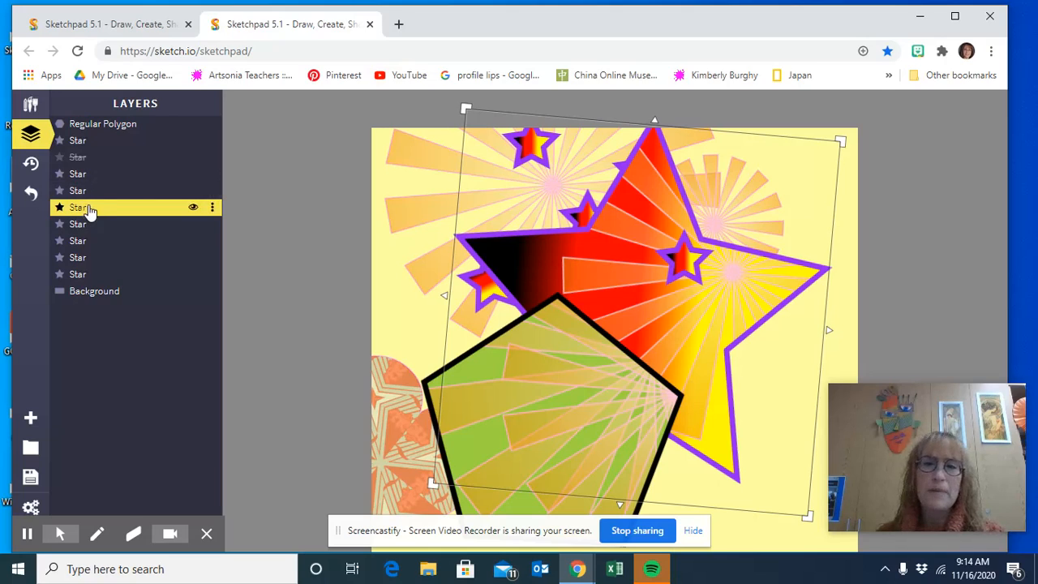
{"action": "left_click", "coordinate": [212, 207]}
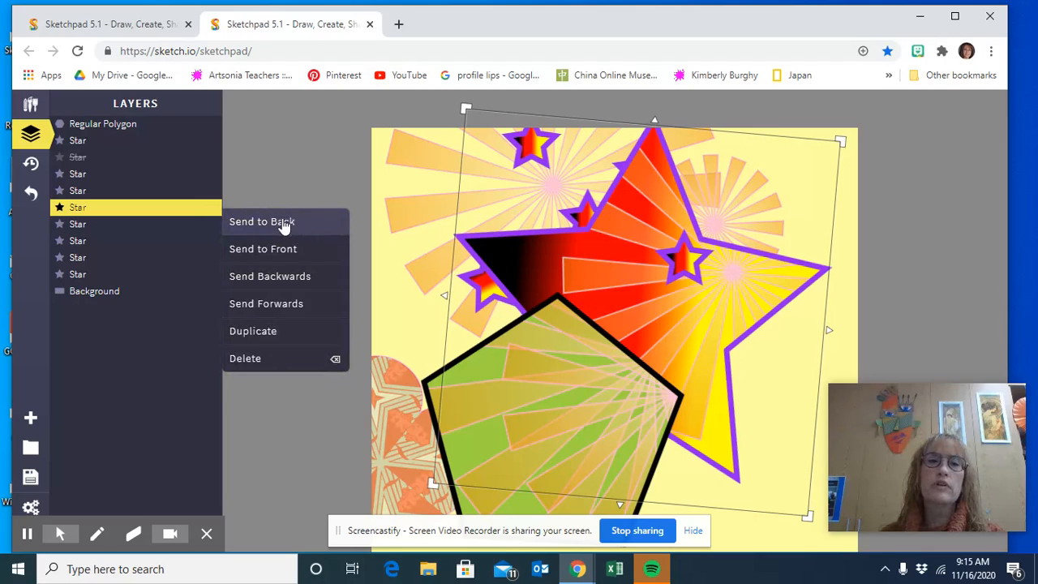
{"action": "left_click", "coordinate": [288, 221]}
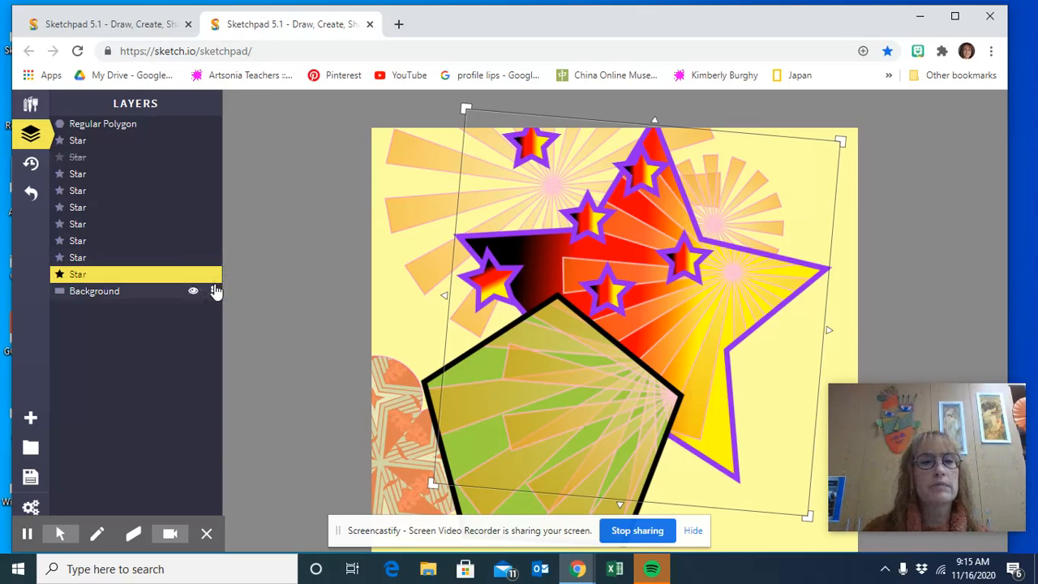
Send the enlarged star forwards by one layer
{"action": "left_click", "coordinate": [212, 290]}
{"action": "left_click", "coordinate": [211, 285]}
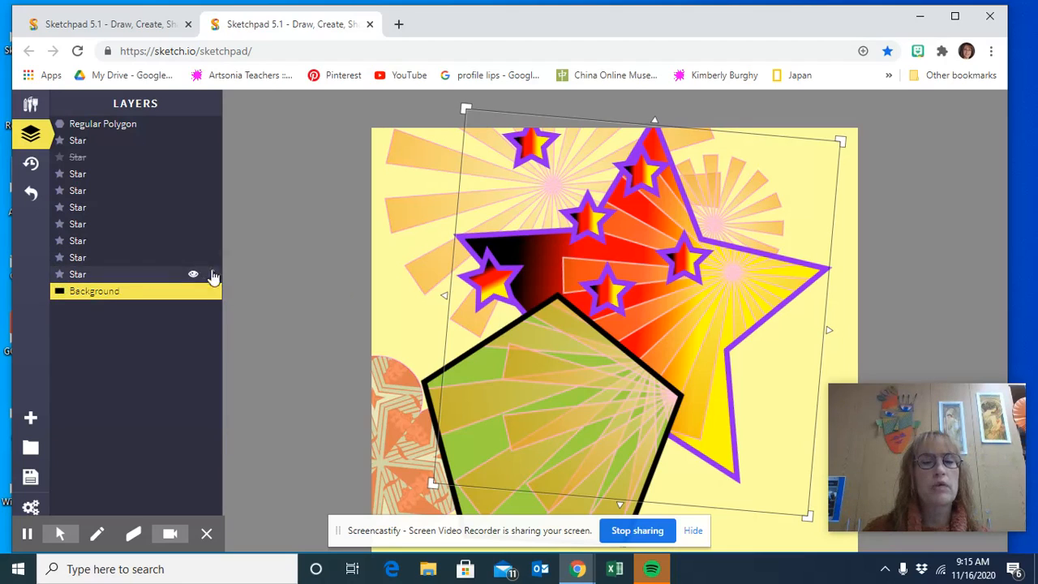
{"action": "left_click", "coordinate": [210, 276]}
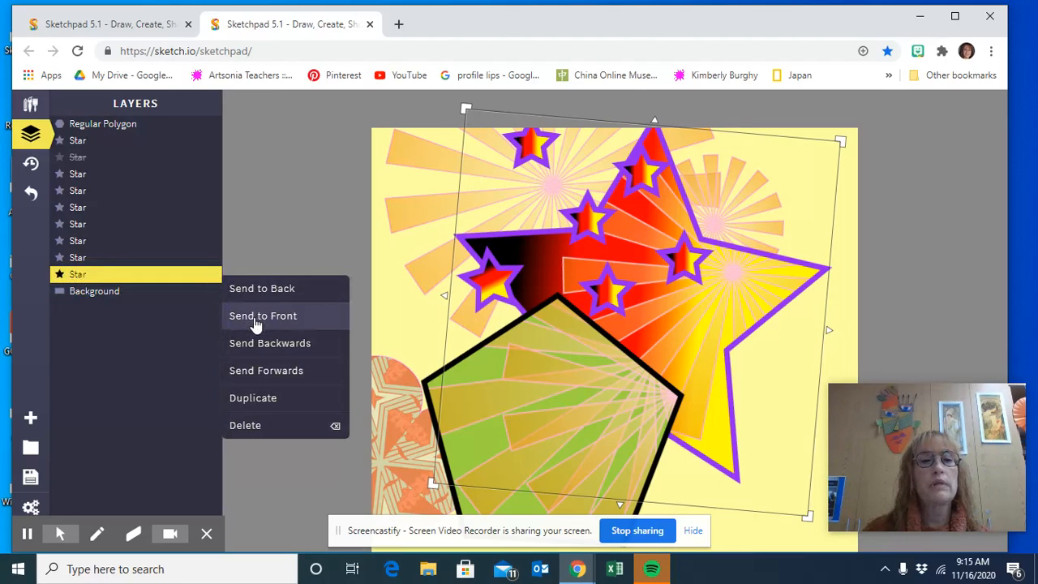
{"action": "left_click", "coordinate": [255, 371]}
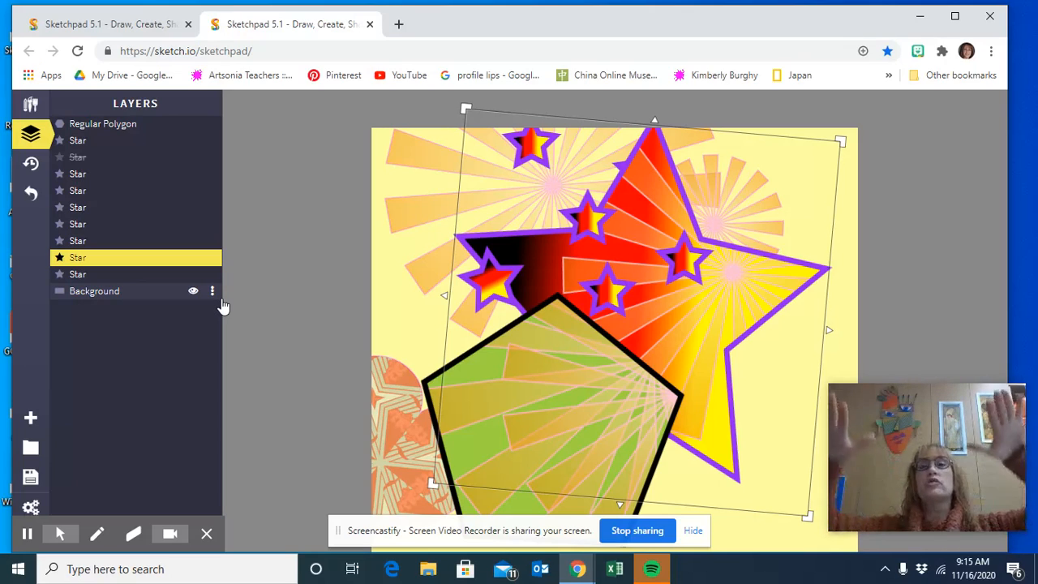
Send the enlarged star to the front of all layers and return to the drawing tools
{"action": "left_click", "coordinate": [211, 259]}
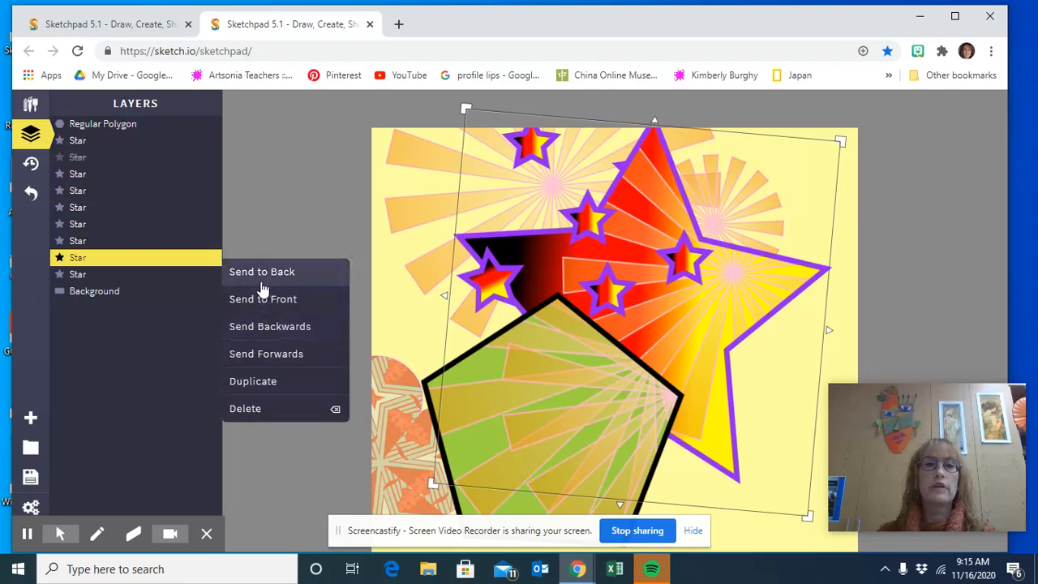
{"action": "left_click", "coordinate": [282, 301]}
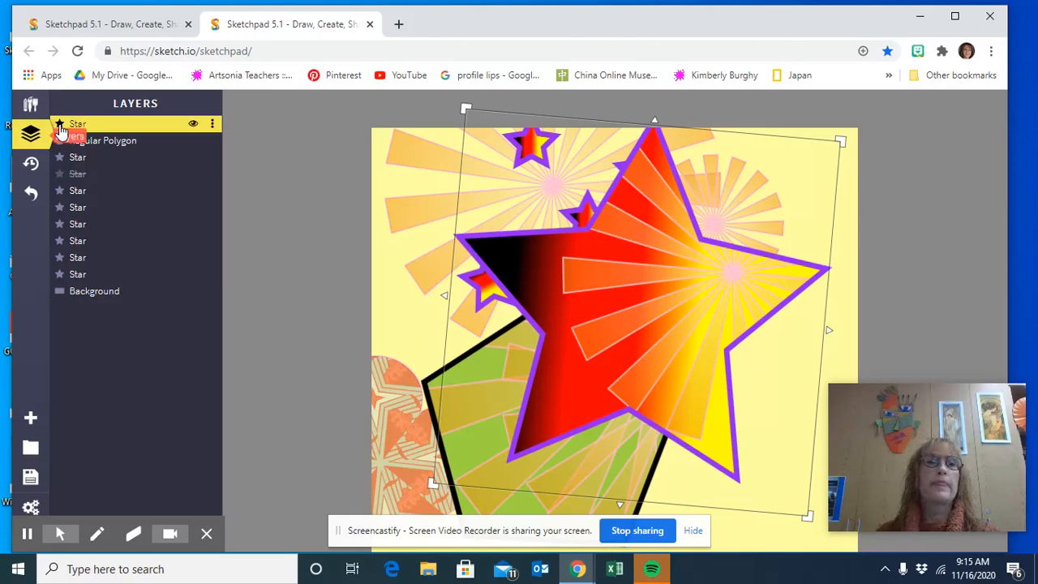
{"action": "left_click", "coordinate": [30, 106]}
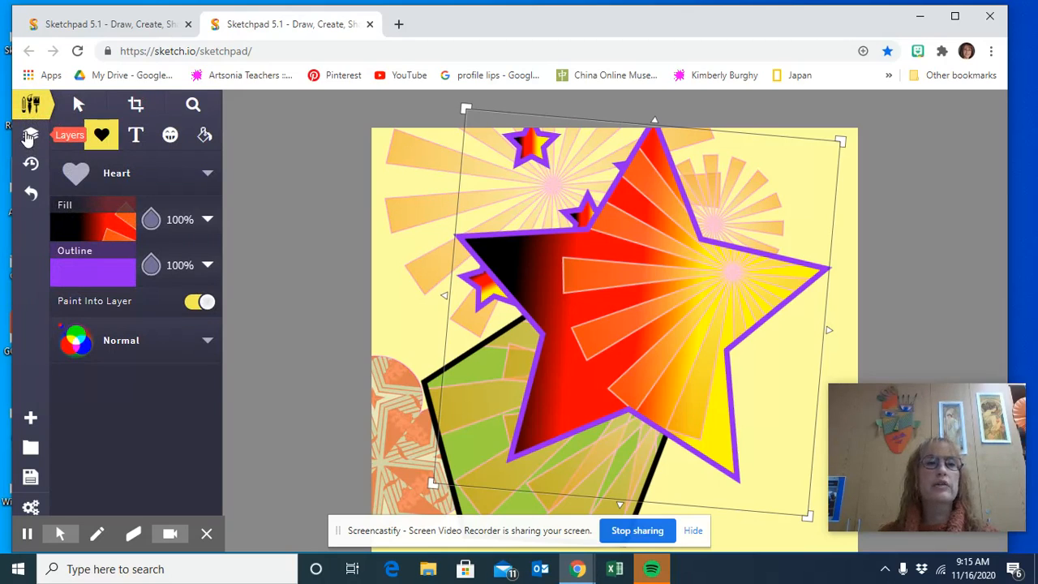
{"action": "left_click", "coordinate": [28, 137]}
{"action": "left_click", "coordinate": [30, 104]}
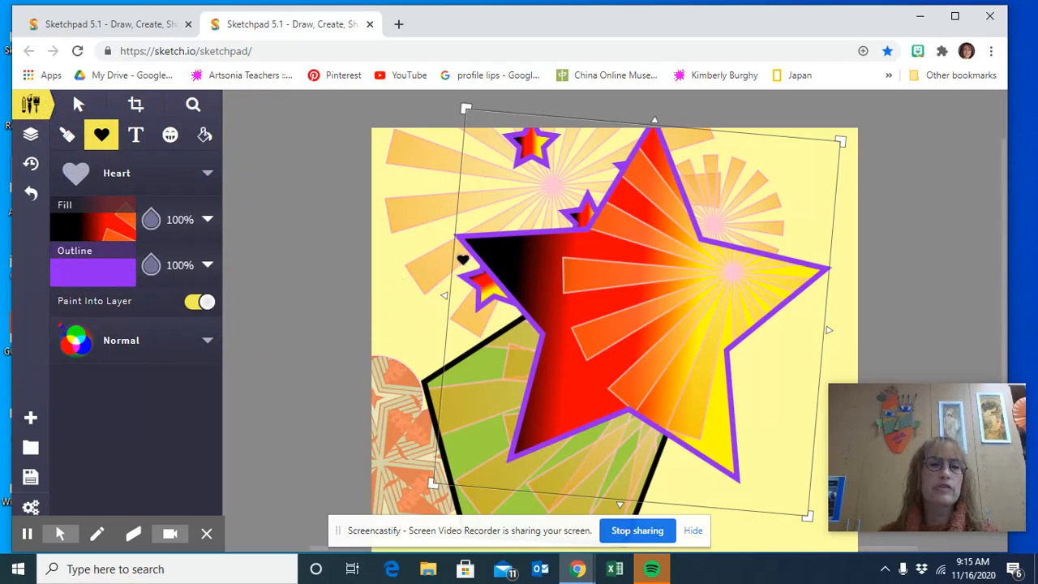
Review the new canvas options and the program settings, closing both without making changes
{"action": "left_click", "coordinate": [30, 421]}
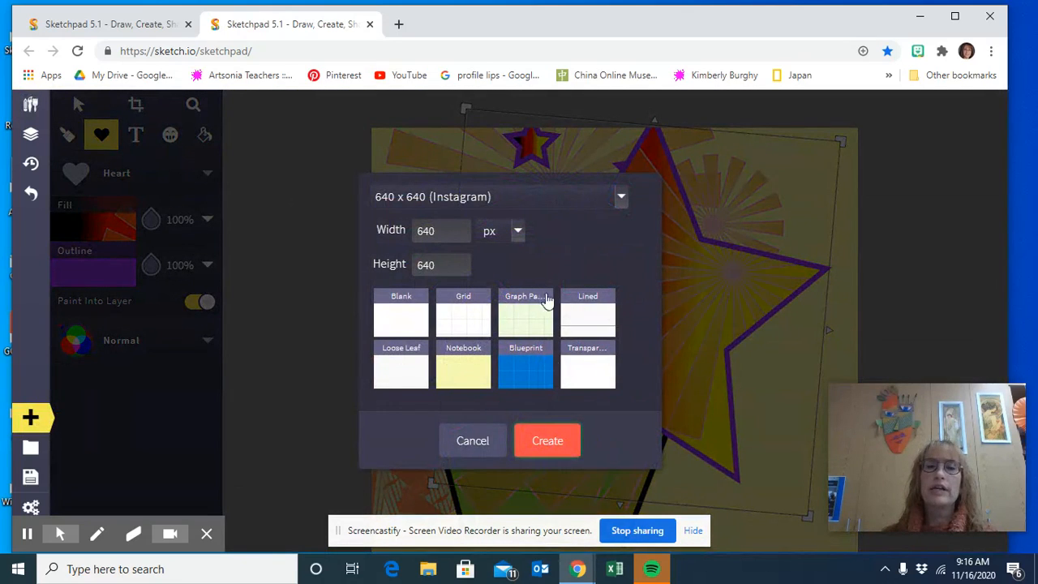
{"action": "left_click", "coordinate": [467, 440]}
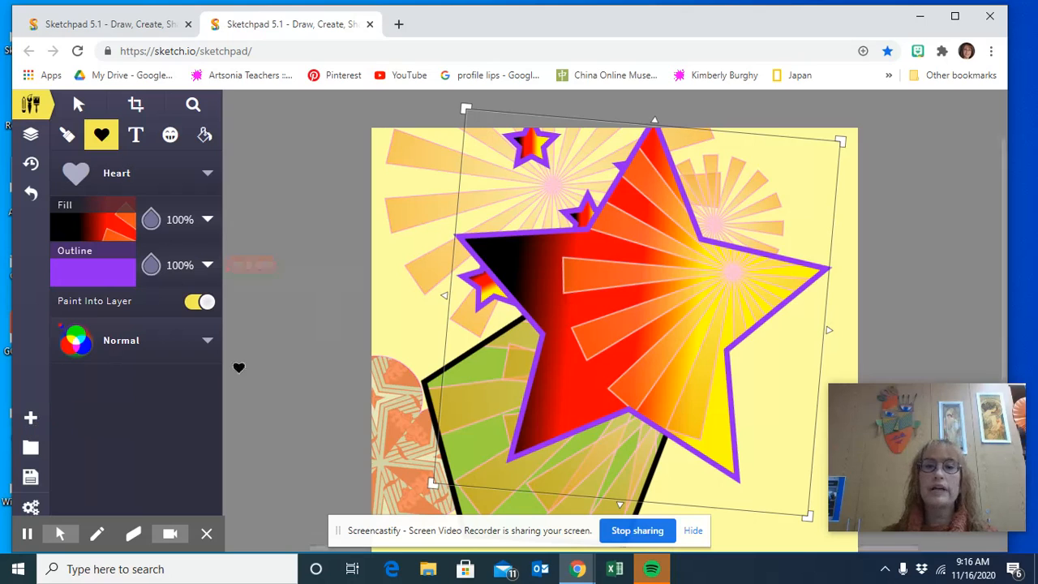
{"action": "left_click", "coordinate": [31, 508]}
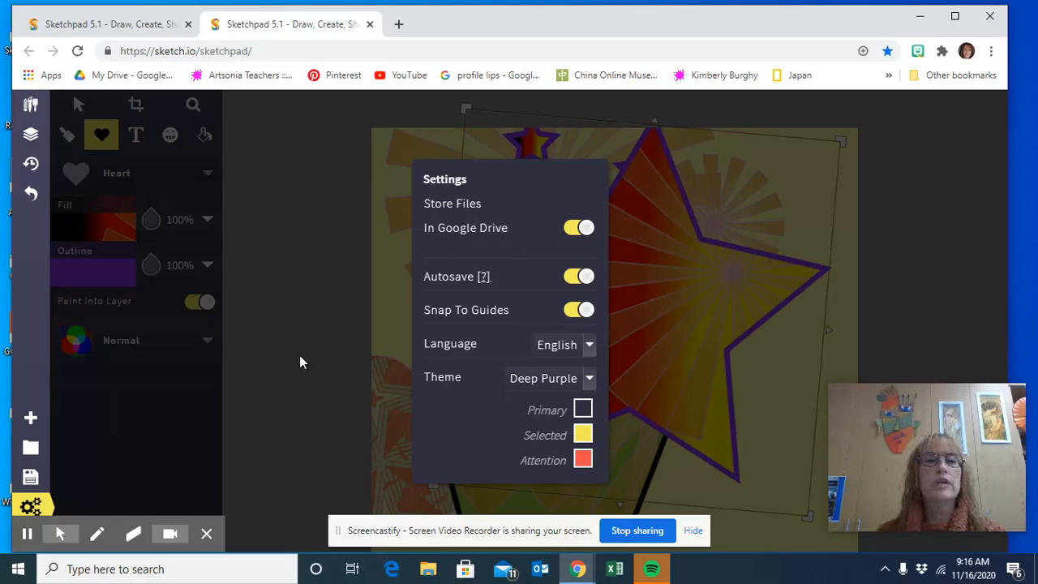
{"action": "left_click", "coordinate": [299, 362]}
Rename the saved star drawing as "1st lesson" and reopen it on the canvas
{"action": "left_click", "coordinate": [30, 448]}
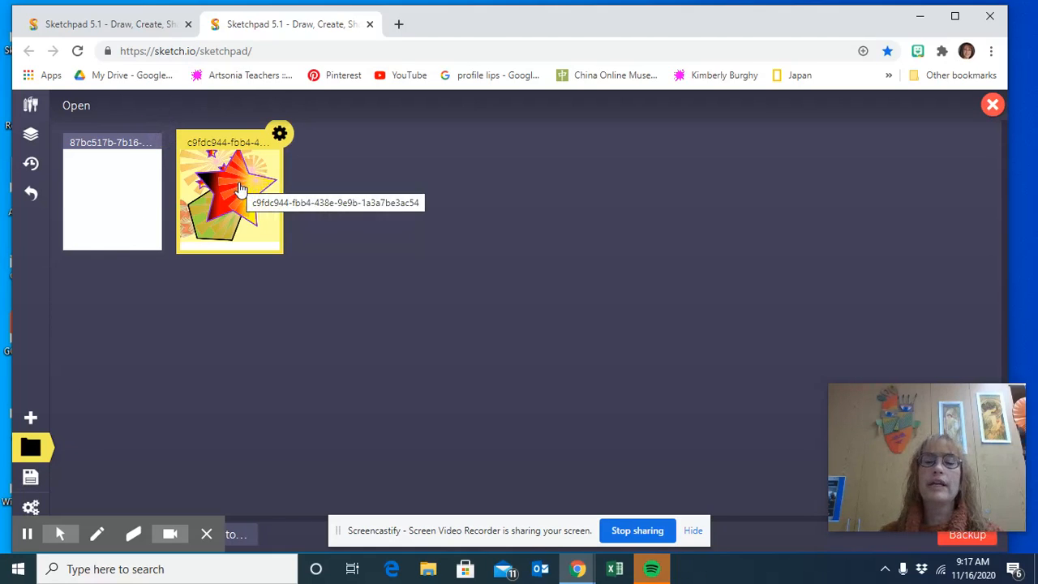
{"action": "left_click", "coordinate": [279, 134]}
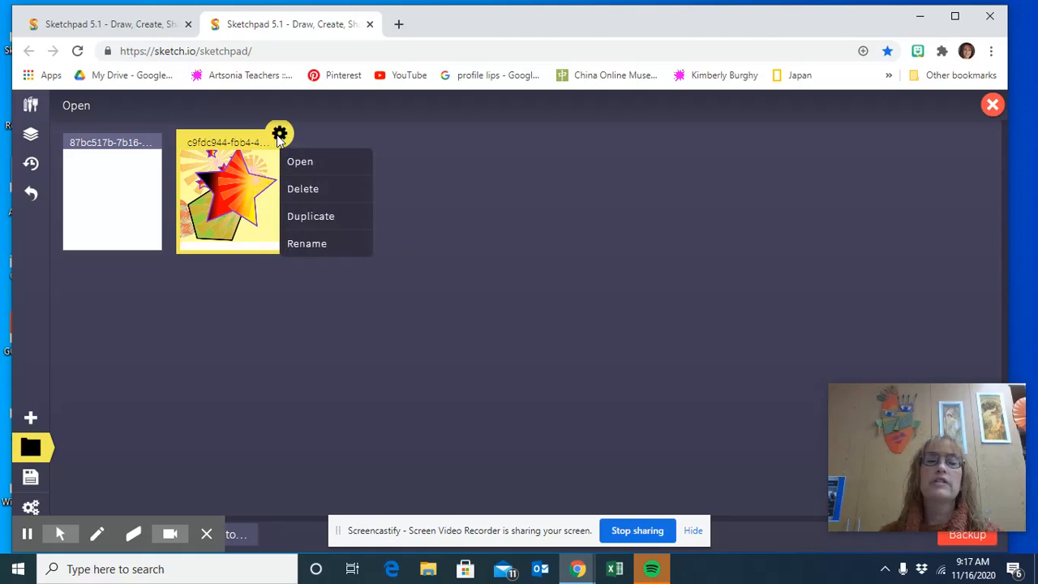
{"action": "left_click", "coordinate": [307, 244]}
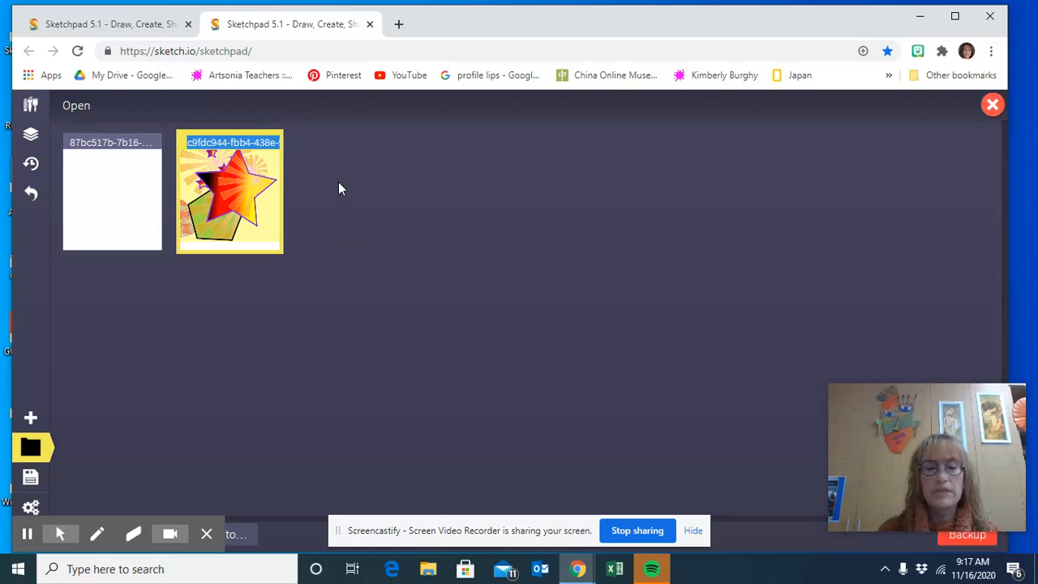
{"action": "type", "text": "1st"}
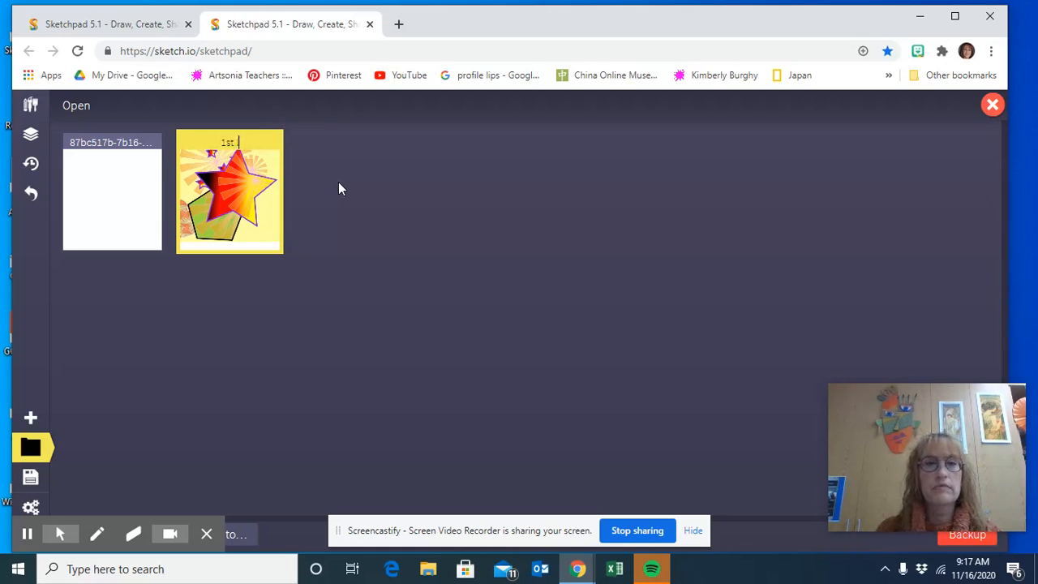
{"action": "type", "text": " lesson"}
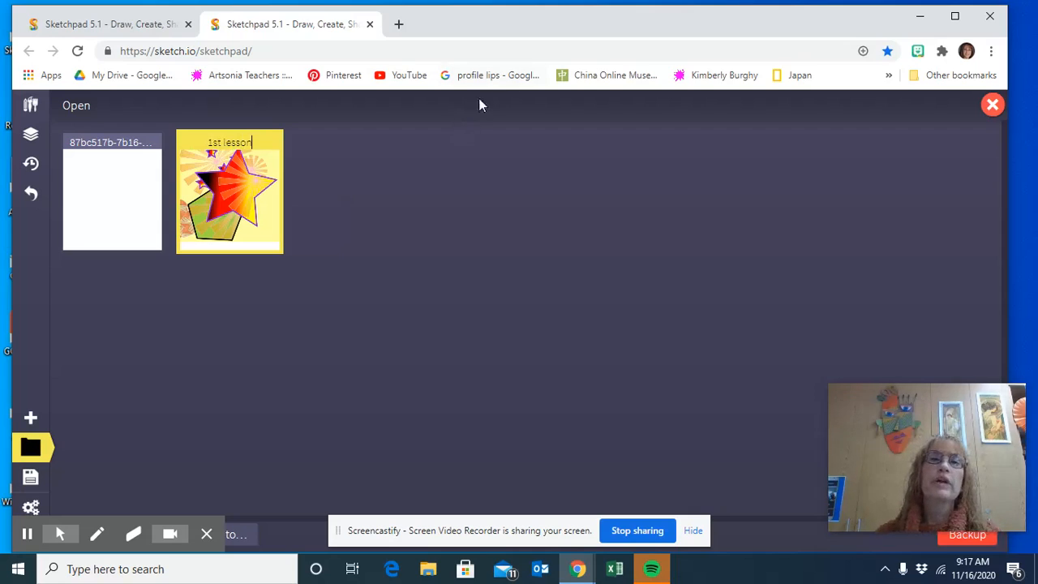
{"action": "left_click", "coordinate": [461, 397]}
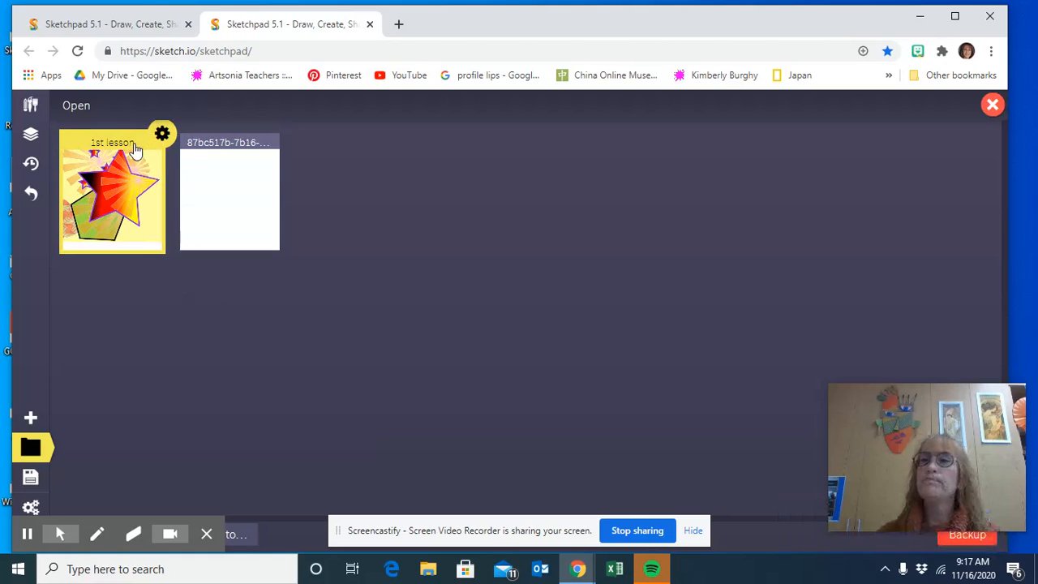
{"action": "left_click", "coordinate": [81, 182]}
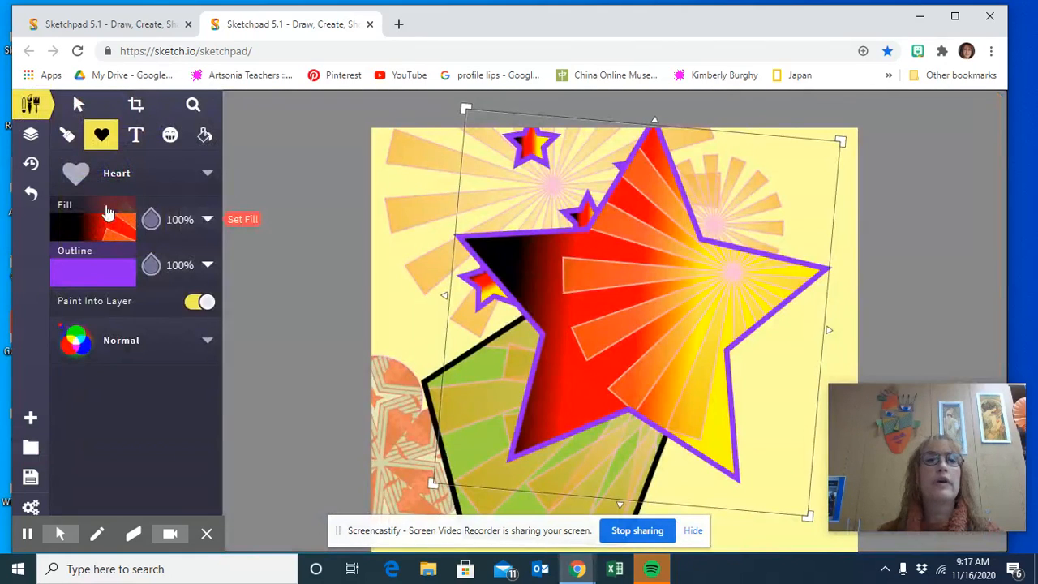